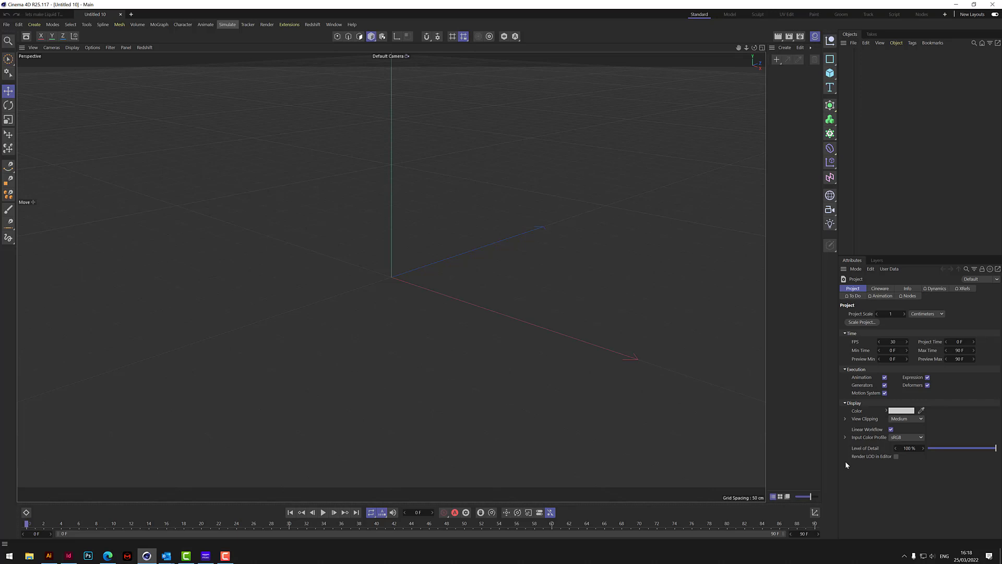
# Add a 3D text object set to the Astounder Squared BB font in Bold.
pyautogui.click(830, 87)
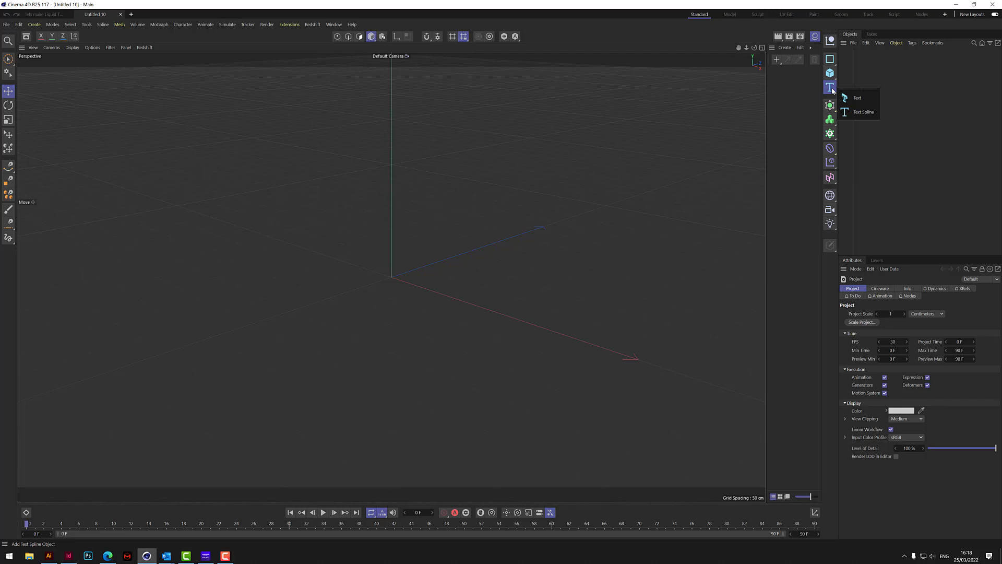
pyautogui.click(862, 97)
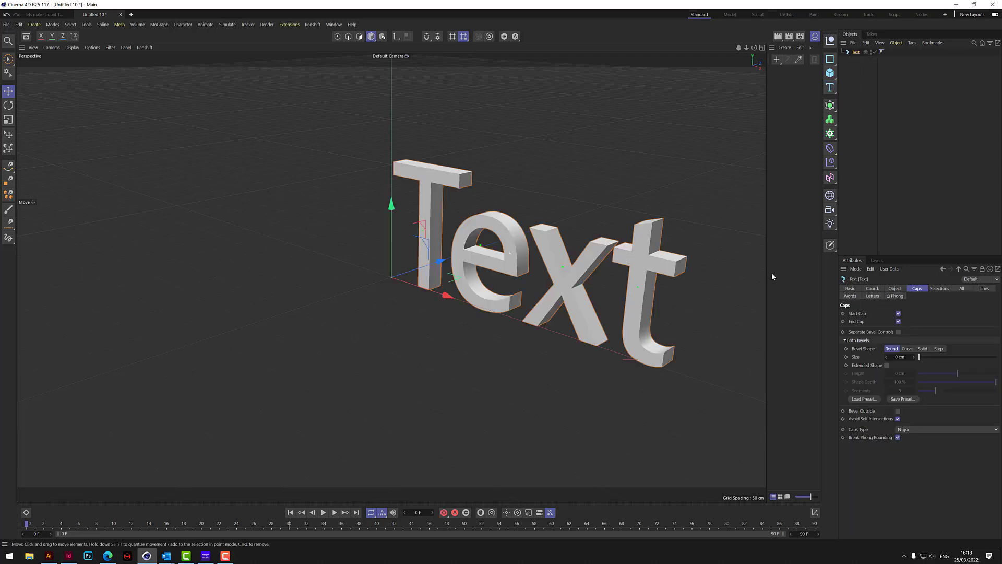
pyautogui.click(894, 289)
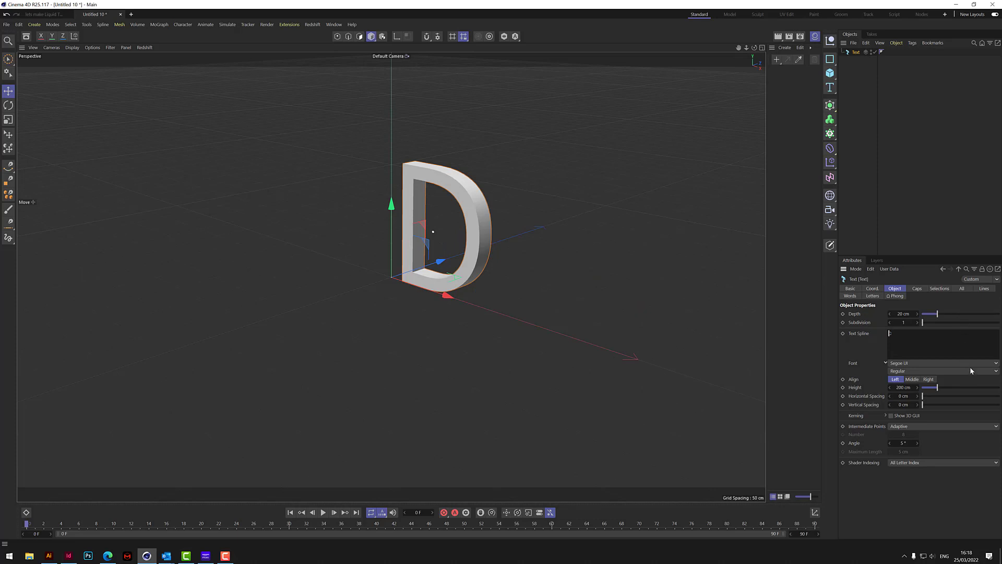
pyautogui.click(996, 363)
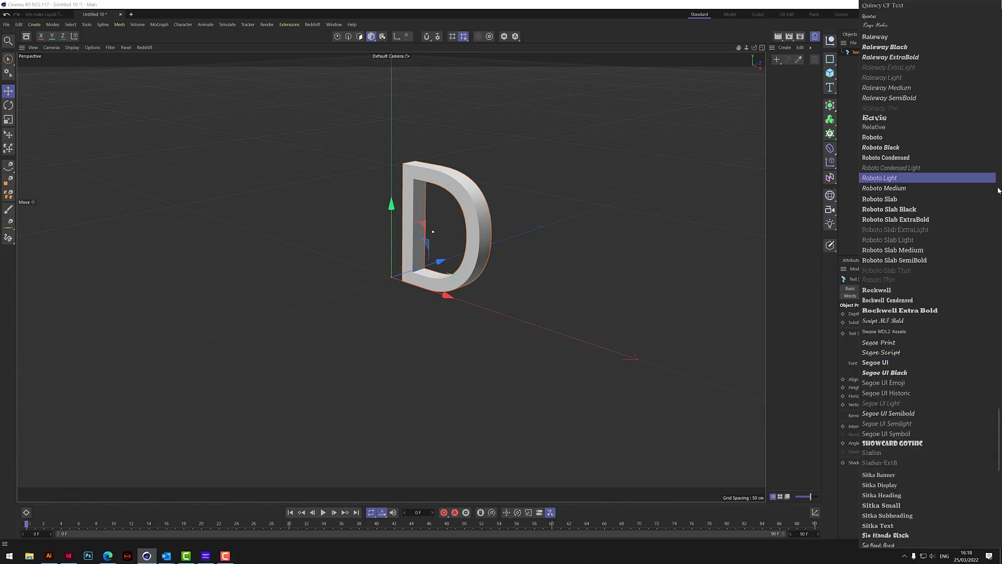
pyautogui.moveTo(998, 431); pyautogui.dragTo(999, 35)
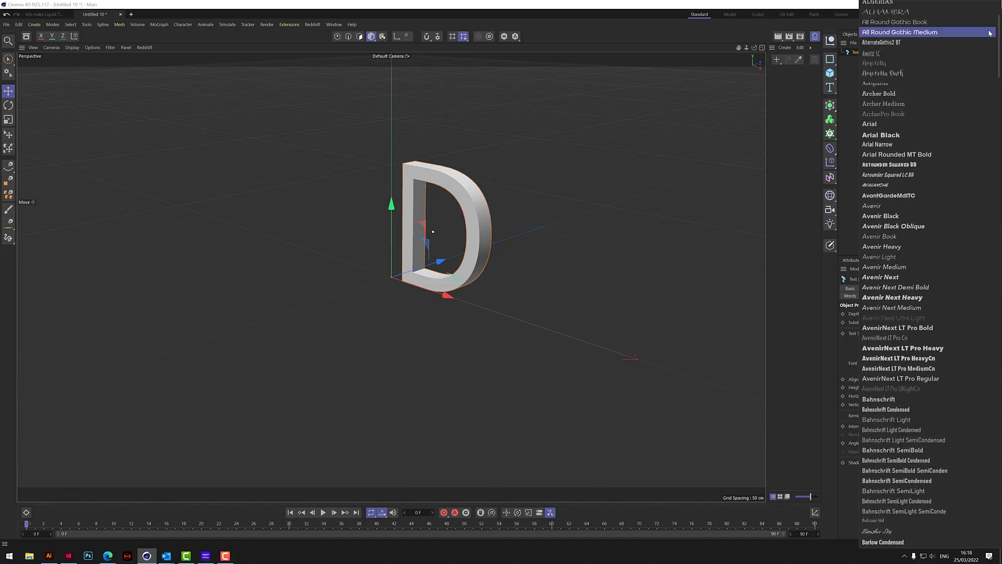
pyautogui.click(907, 174)
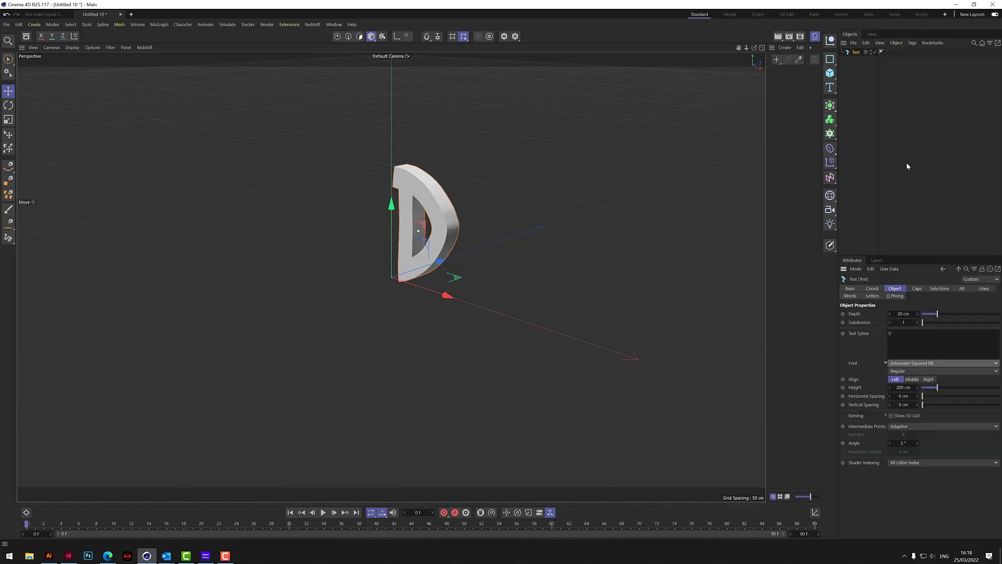
pyautogui.click(915, 371)
pyautogui.click(908, 386)
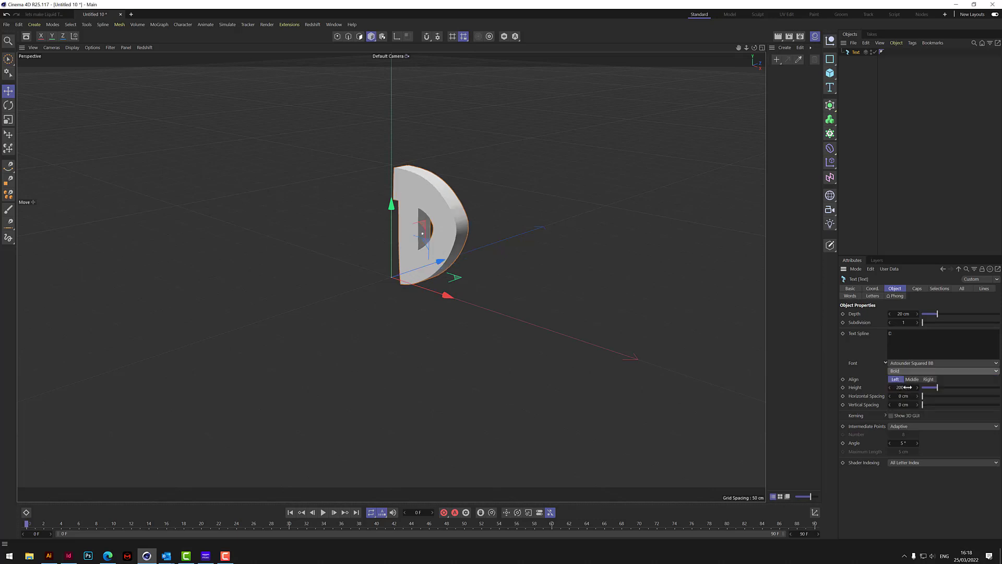
# Give the letter a 60 cm extrusion depth and a 2 cm bevel size.
pyautogui.moveTo(756, 50); pyautogui.dragTo(736, 51)
pyautogui.click(908, 313)
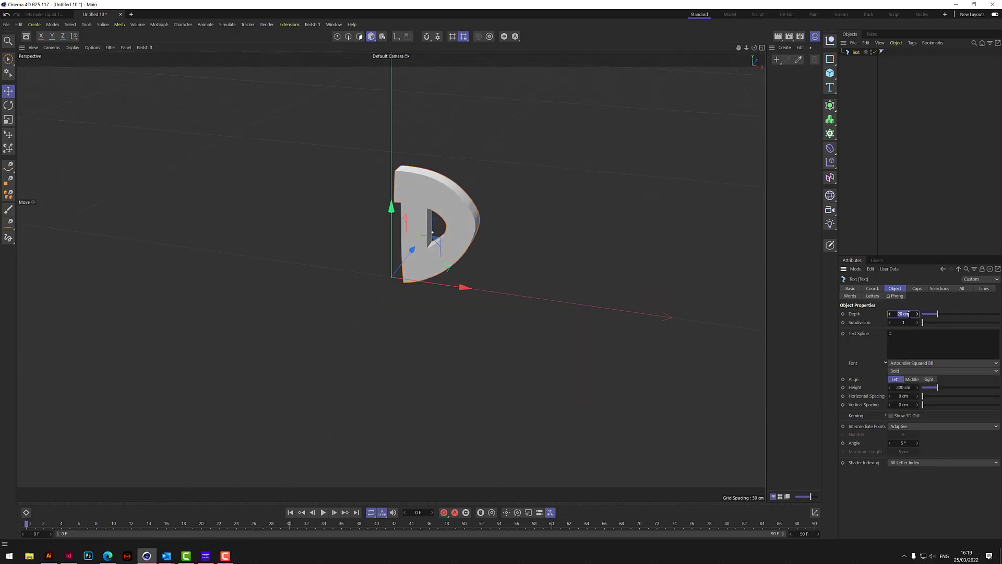
pyautogui.write('60')
pyautogui.press('Return')
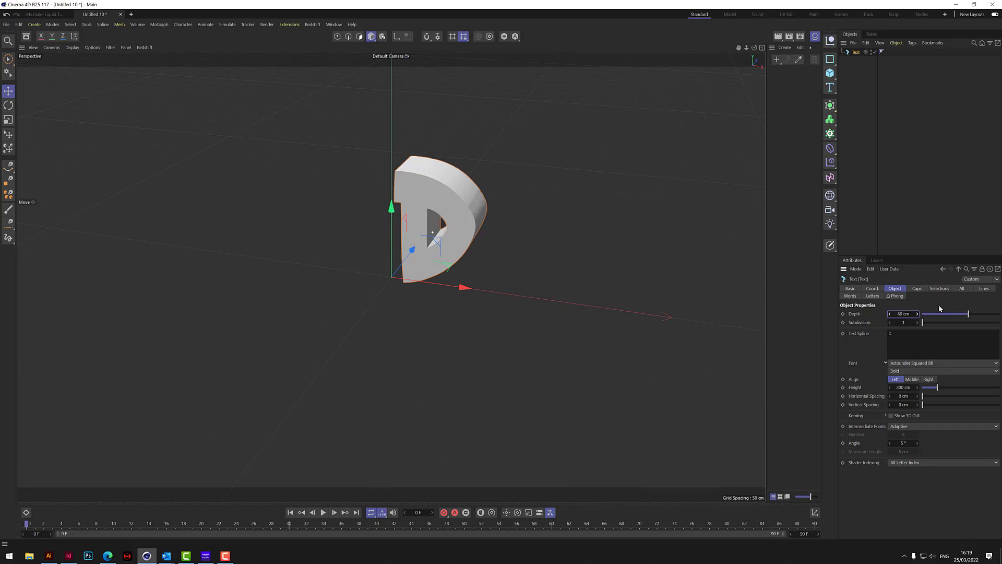
pyautogui.click(917, 289)
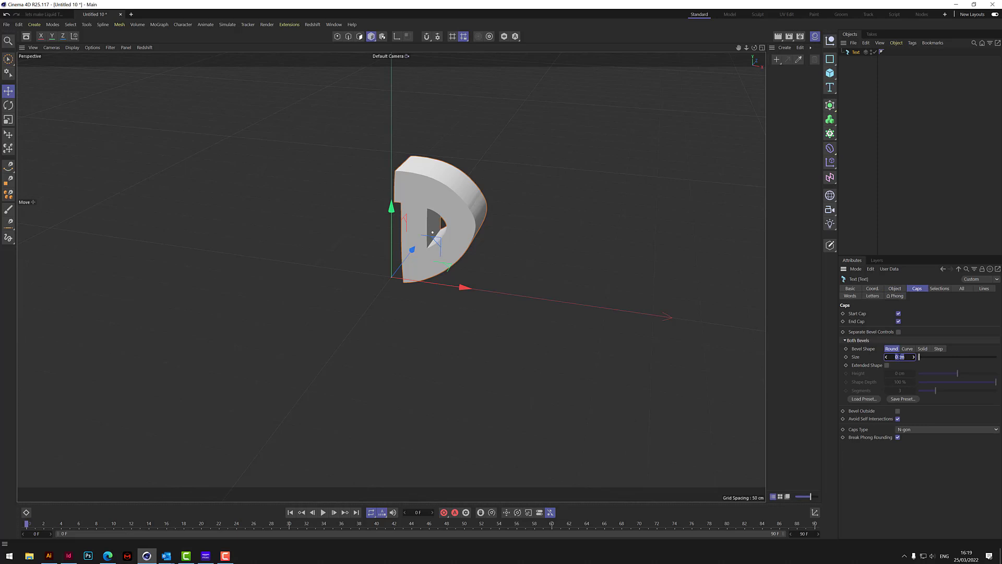
pyautogui.write('2')
pyautogui.press('Return')
pyautogui.moveTo(432, 232)
pyautogui.keyDown('alt'); pyautogui.mouseDown()
pyautogui.moveTo(421, 223)
pyautogui.moveTo(446, 224)
pyautogui.mouseUp(); pyautogui.keyUp('alt')
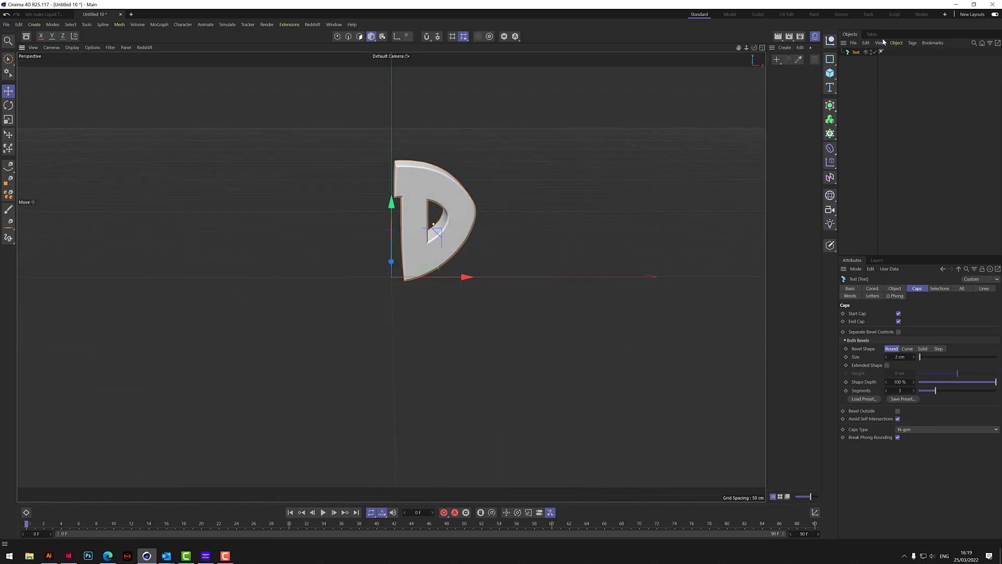
# Name the letter 'd', duplicate it as 'r', and place the R beside the D.
pyautogui.doubleClick(856, 53)
pyautogui.write('d')
pyautogui.press('Return')
pyautogui.moveTo(852, 55); pyautogui.dragTo(854, 57)
pyautogui.click(859, 78)
pyautogui.click(855, 62)
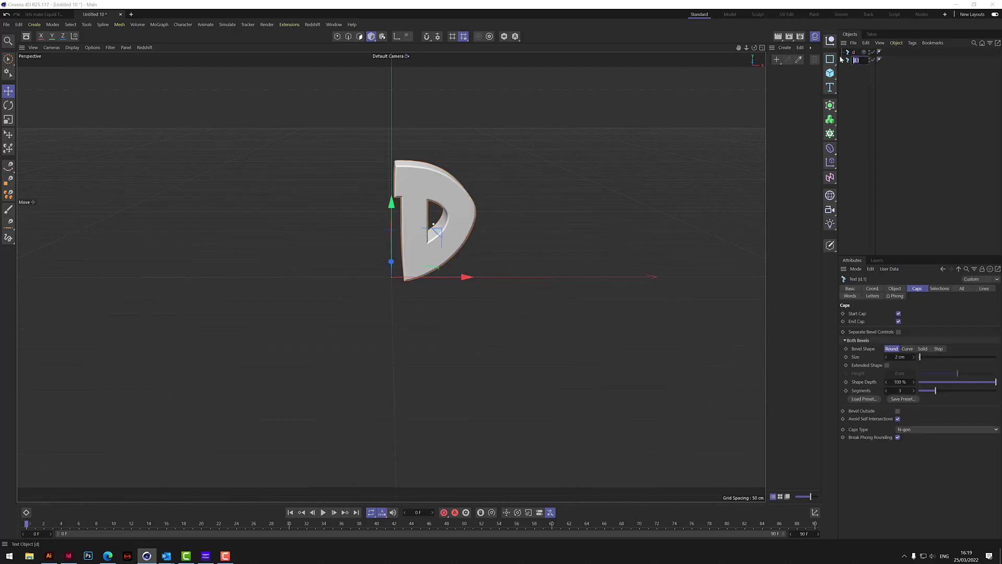
pyautogui.write('r')
pyautogui.press('Return')
pyautogui.click(901, 289)
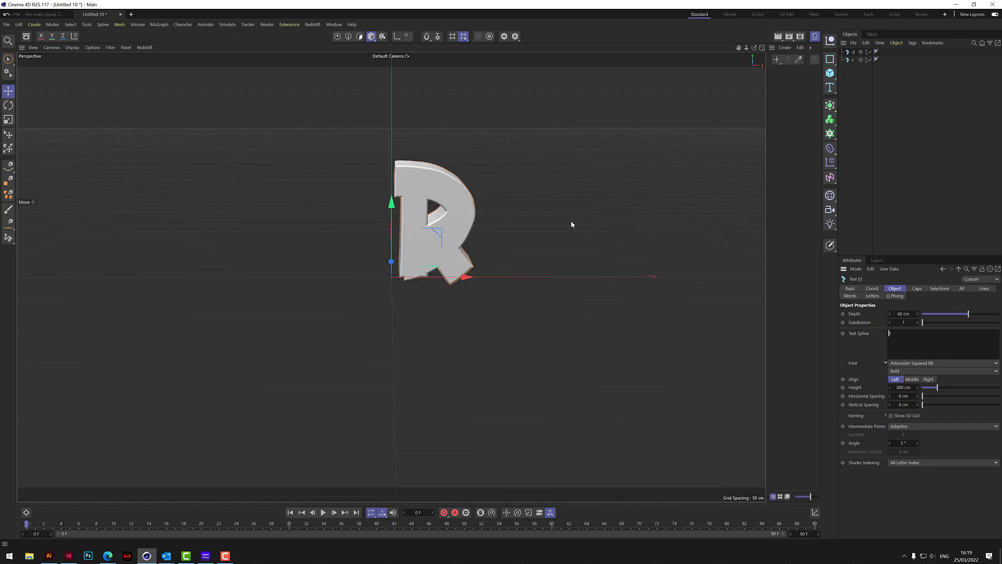
pyautogui.moveTo(466, 276); pyautogui.dragTo(545, 275)
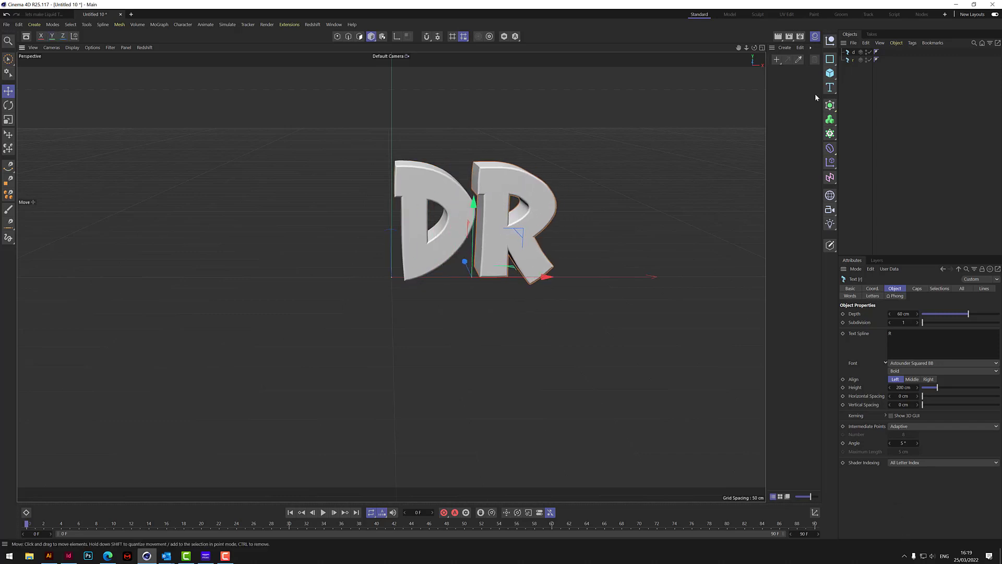
# Duplicate a third letter named 'i' showing I and move it beside the R.
pyautogui.keyDown('ctrl'); pyautogui.moveTo(853, 66); pyautogui.dragTo(854, 67); pyautogui.keyUp('ctrl')
pyautogui.doubleClick(855, 68)
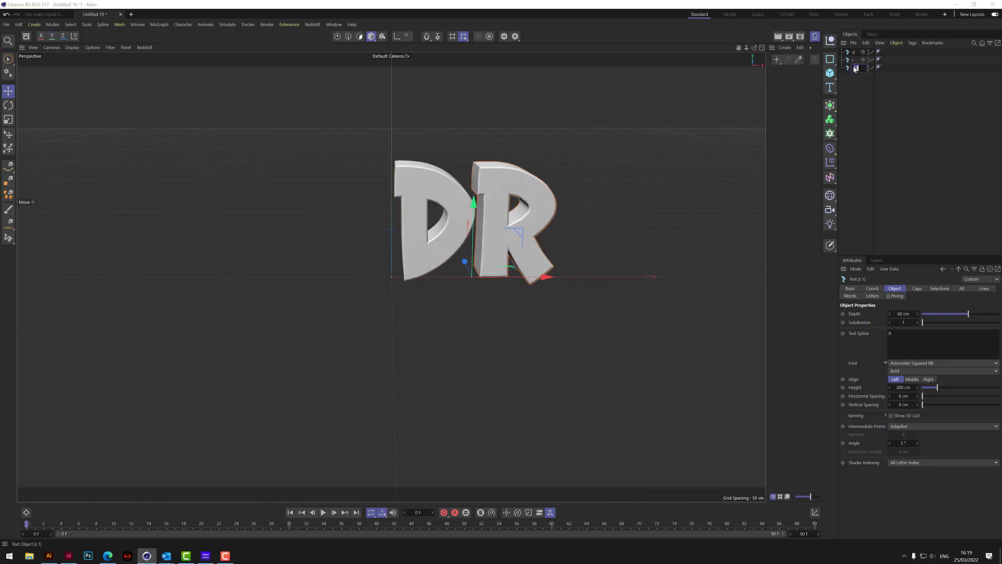
pyautogui.write('i')
pyautogui.press('Return')
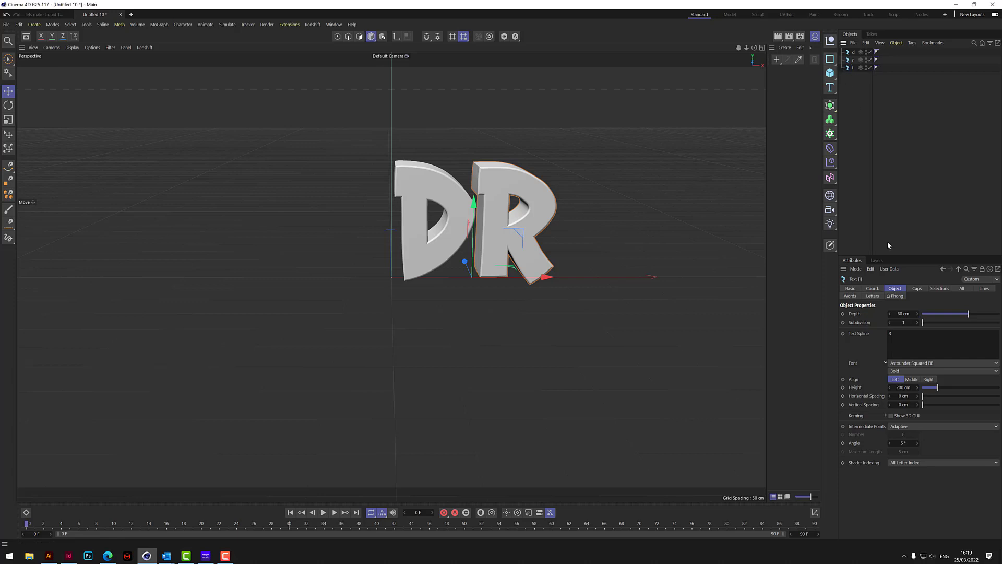
pyautogui.write('I')
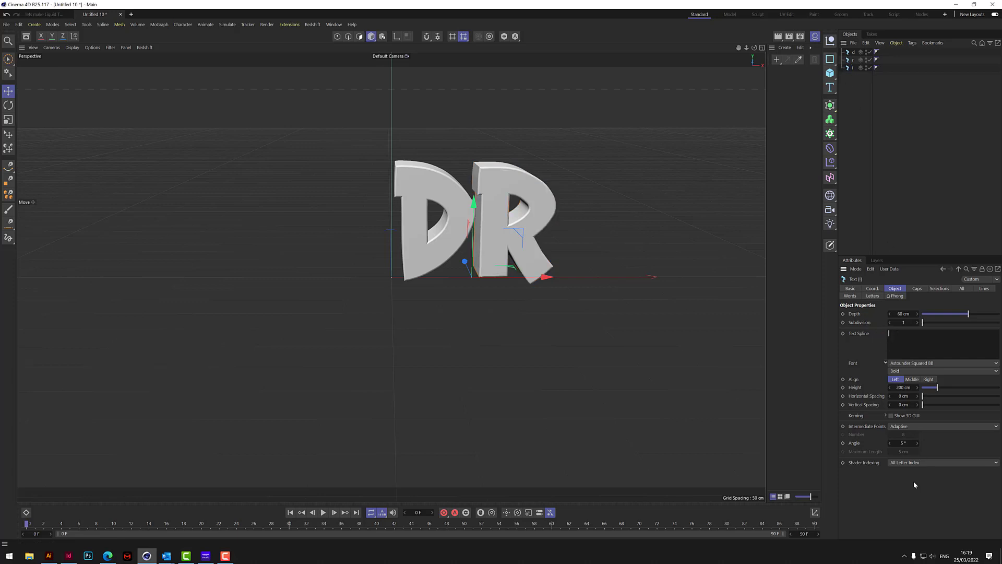
pyautogui.moveTo(537, 275); pyautogui.dragTo(613, 276)
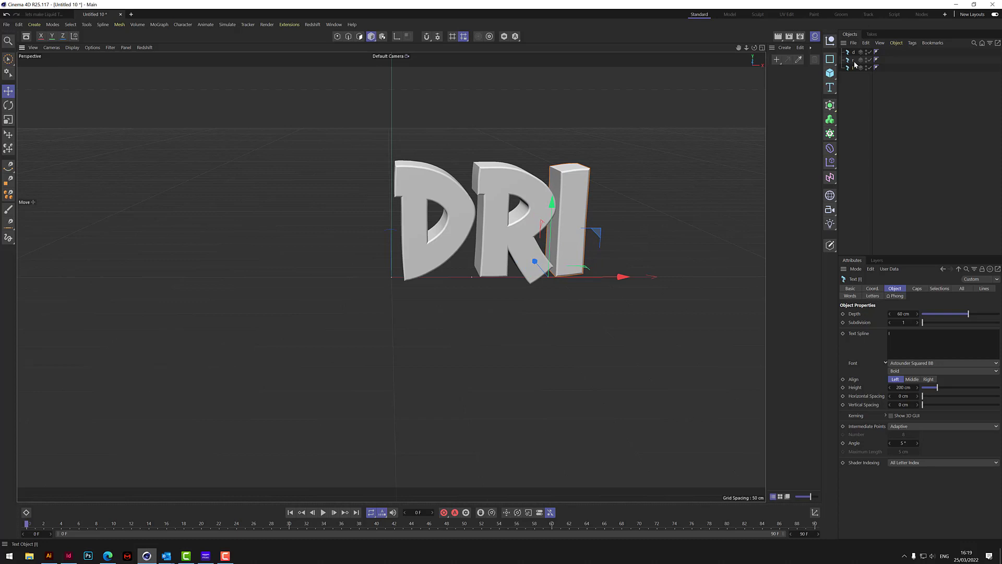
# Add a fourth copy named P and move it right so the word reads DRIP.
pyautogui.keyDown('ctrl'); pyautogui.moveTo(854, 70); pyautogui.dragTo(854, 76); pyautogui.keyUp('ctrl')
pyautogui.click(906, 489)
pyautogui.doubleClick(854, 76)
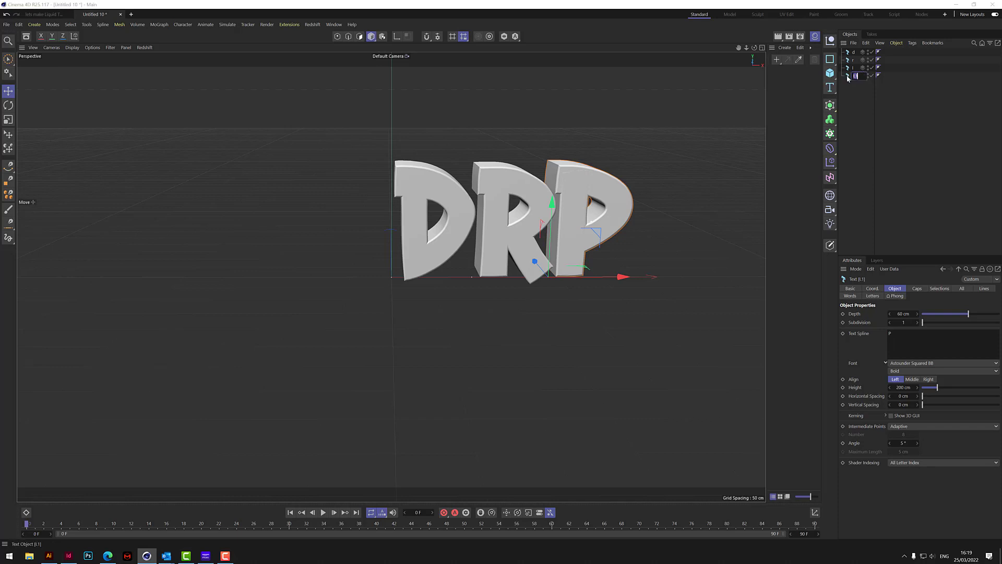
pyautogui.press('Return')
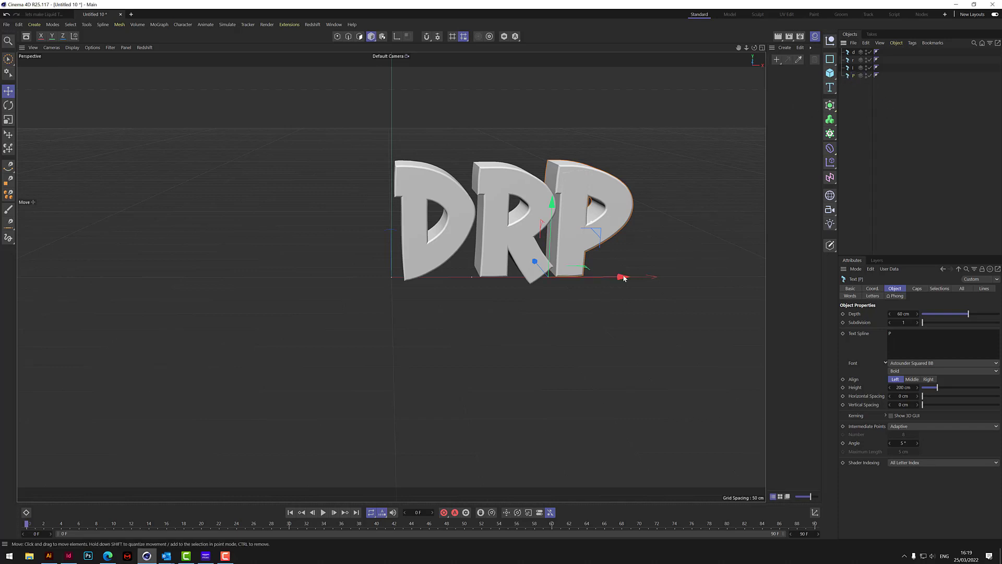
pyautogui.moveTo(626, 277); pyautogui.dragTo(672, 276)
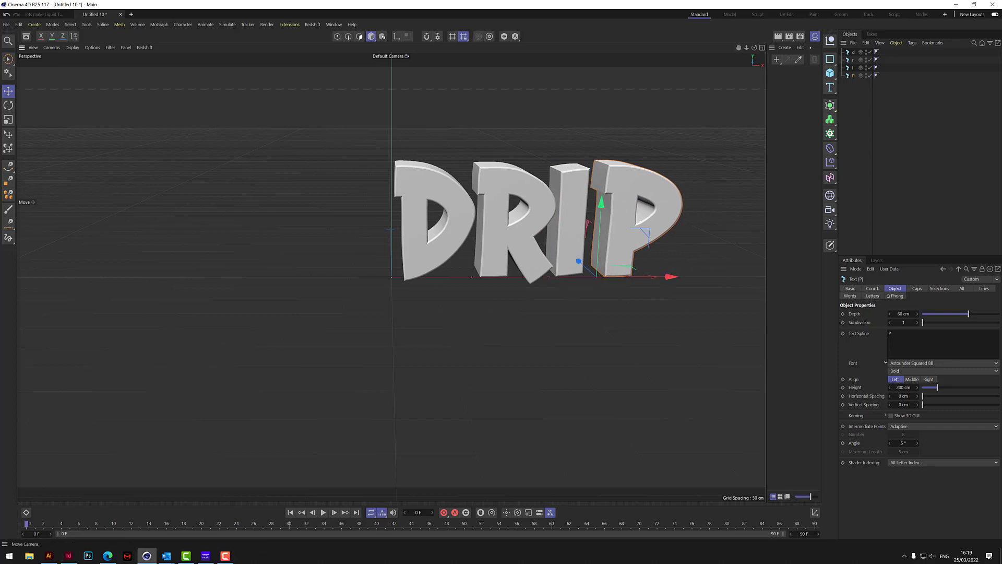
pyautogui.moveTo(755, 47); pyautogui.dragTo(719, 51)
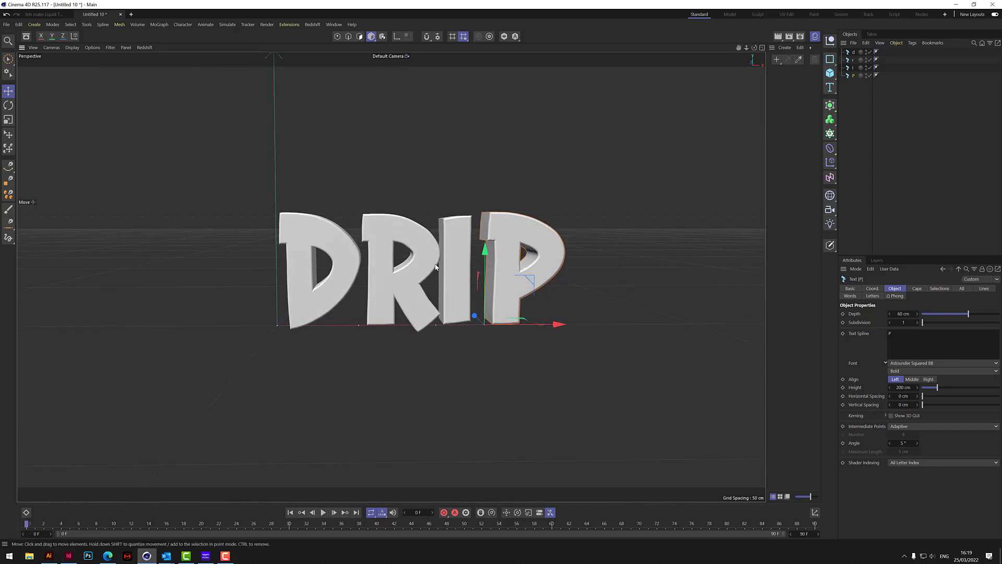
# Tilt the D letter slightly backwards.
pyautogui.click(351, 260)
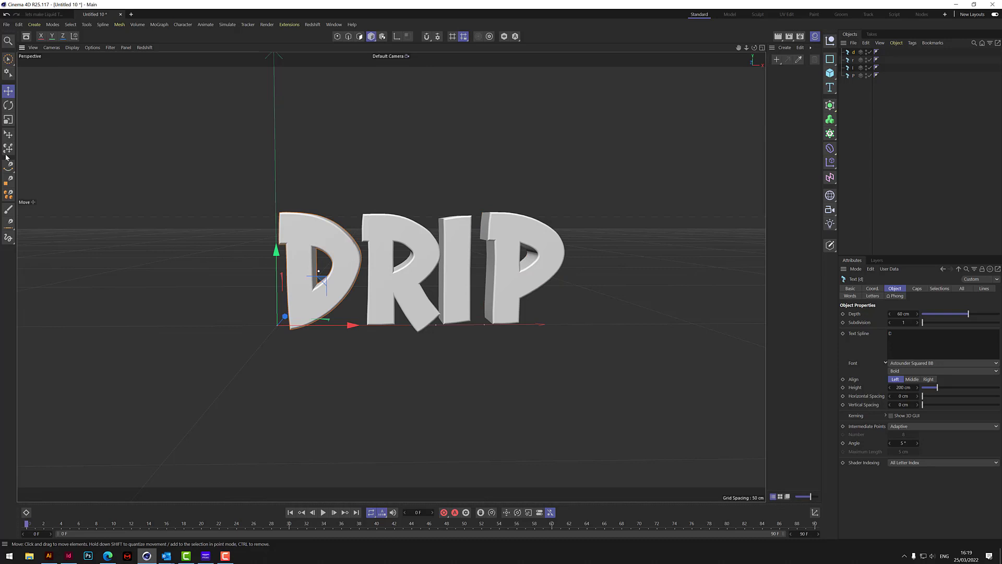
pyautogui.click(8, 104)
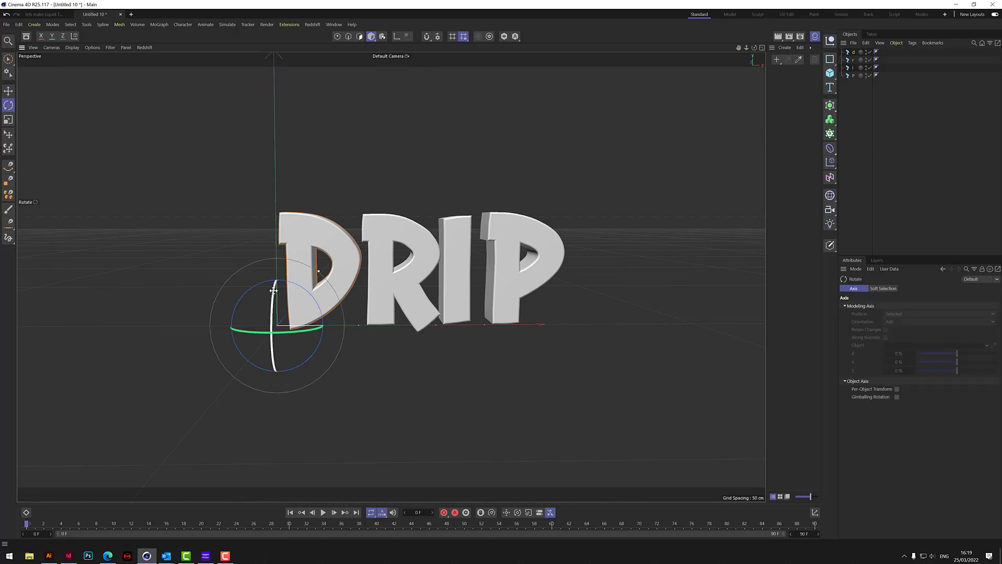
pyautogui.moveTo(270, 299); pyautogui.dragTo(309, 287)
# Enlarge the R to about 110%, tilt it backwards and nudge it right.
pyautogui.click(856, 60)
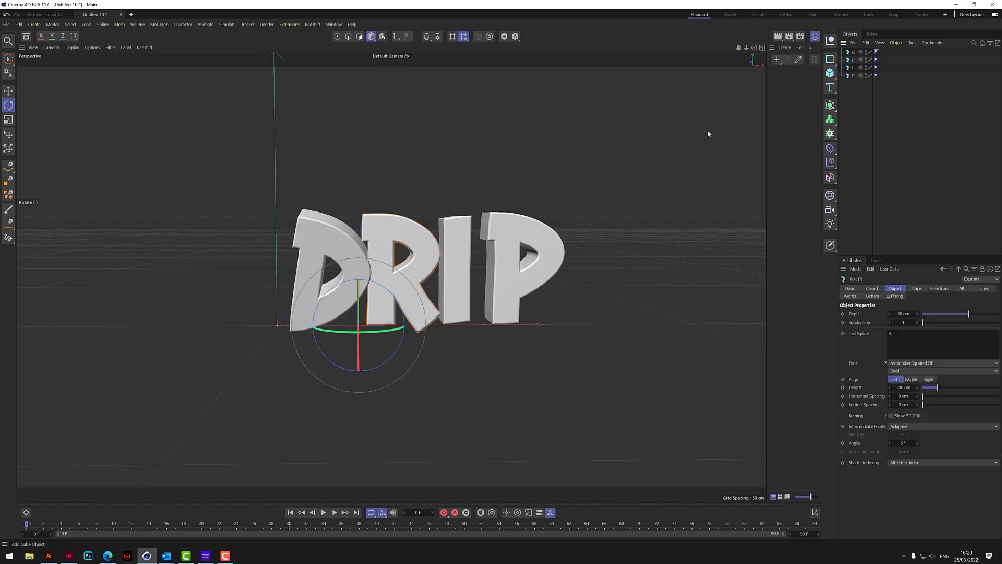
pyautogui.click(8, 120)
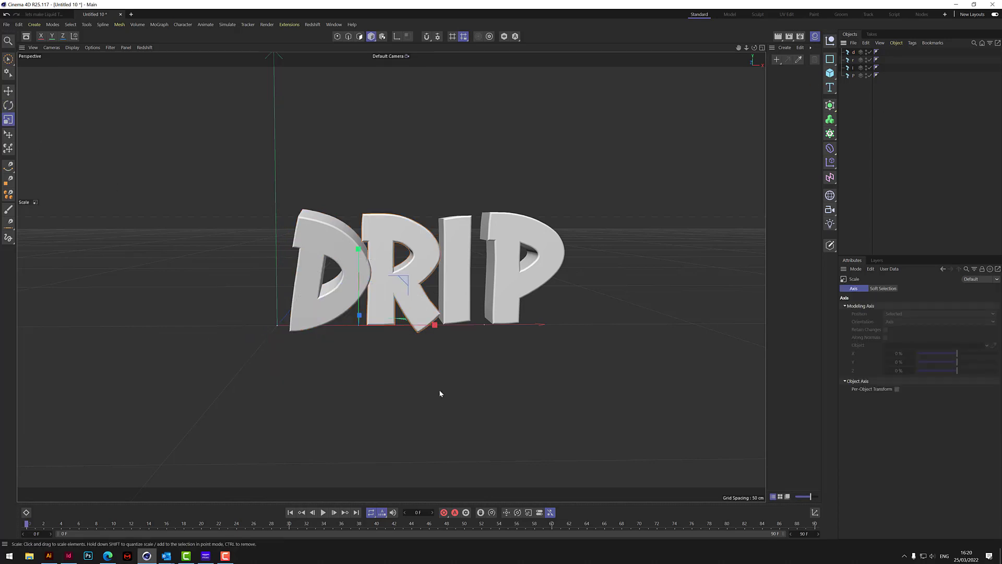
pyautogui.moveTo(440, 389); pyautogui.dragTo(524, 429)
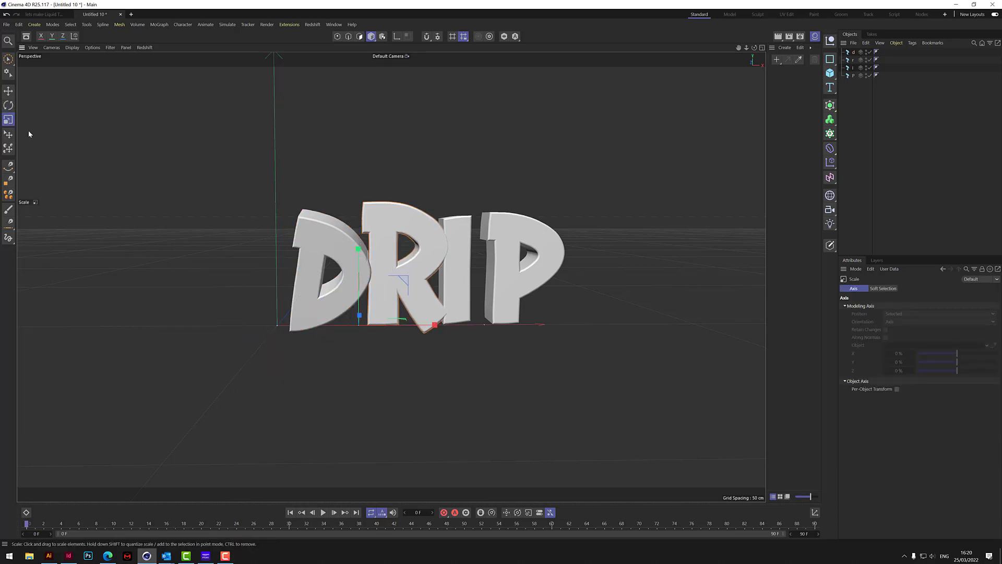
pyautogui.click(8, 105)
pyautogui.moveTo(357, 308)
pyautogui.mouseDown()
pyautogui.moveTo(359, 315)
pyautogui.moveTo(359, 304)
pyautogui.mouseUp()
pyautogui.click(8, 59)
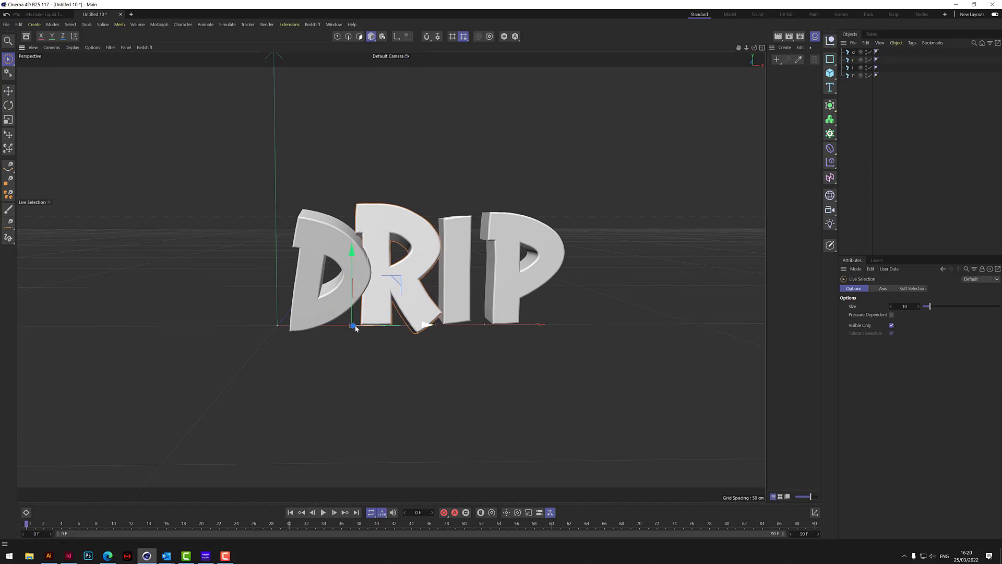
pyautogui.moveTo(355, 328); pyautogui.dragTo(358, 327)
# Tilt the I to the left and the P about 3°, then slide the P along X.
pyautogui.click(469, 271)
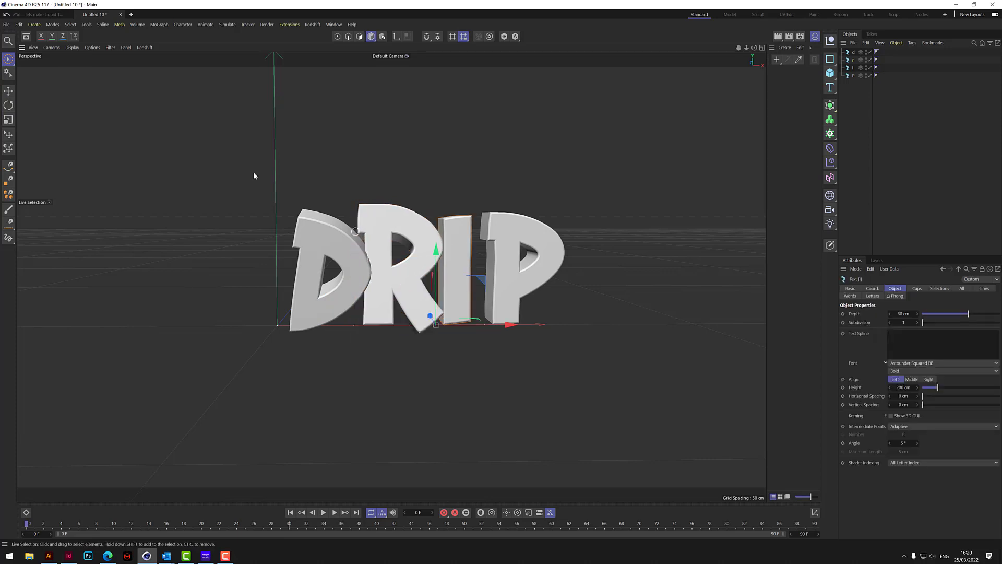
pyautogui.press('r')
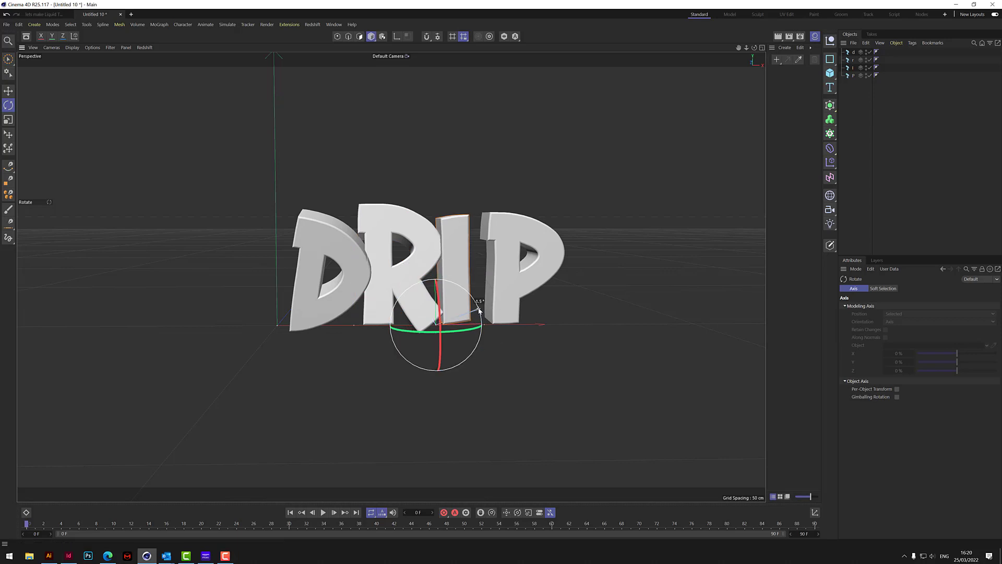
pyautogui.moveTo(475, 314); pyautogui.dragTo(444, 316)
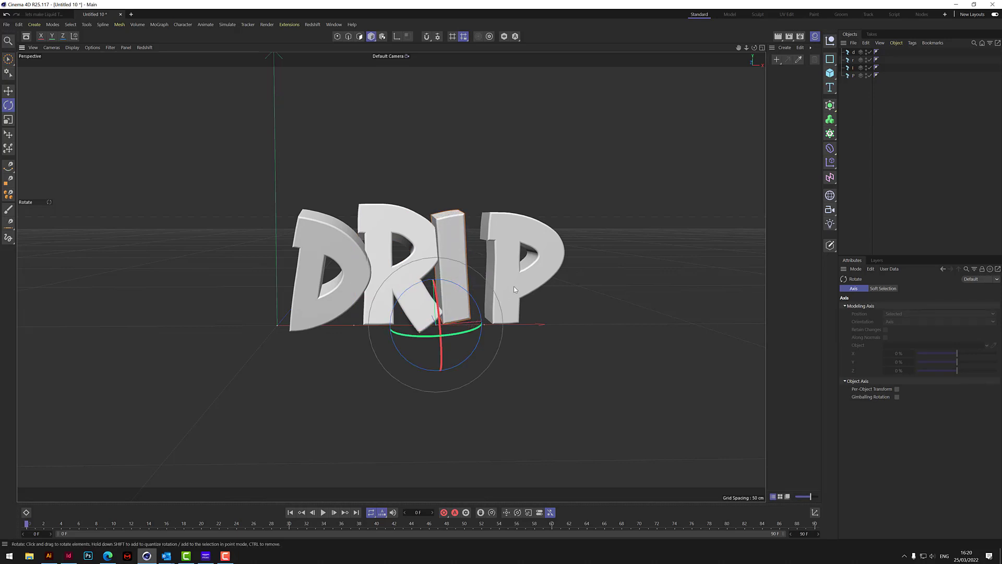
pyautogui.click(515, 285)
pyautogui.click(9, 120)
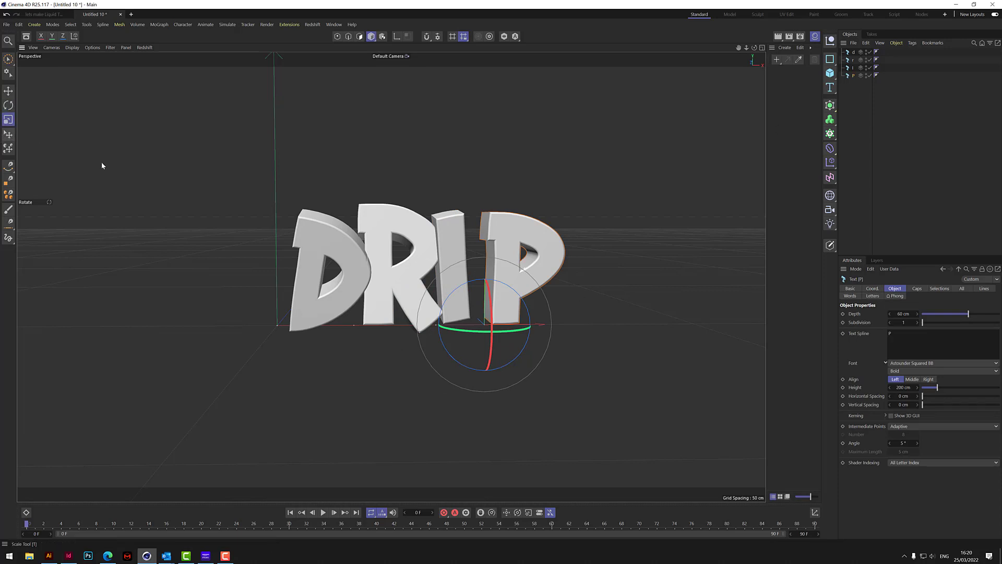
pyautogui.click(9, 105)
pyautogui.moveTo(526, 310); pyautogui.dragTo(493, 307)
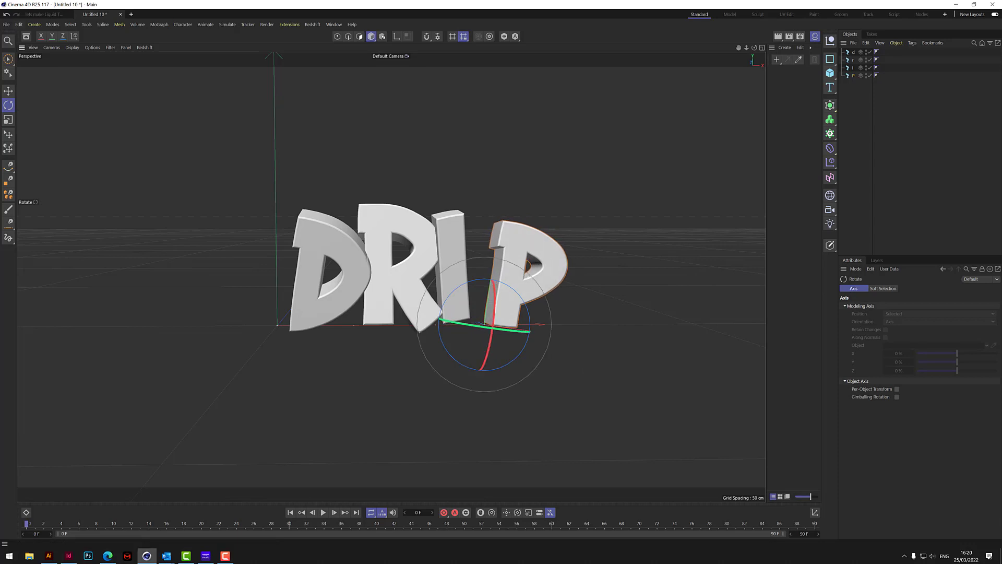
pyautogui.press('9')
pyautogui.moveTo(553, 335); pyautogui.dragTo(529, 332)
# Nudge the I and P sideways together to stagger the letters.
pyautogui.moveTo(754, 47); pyautogui.dragTo(754, 48)
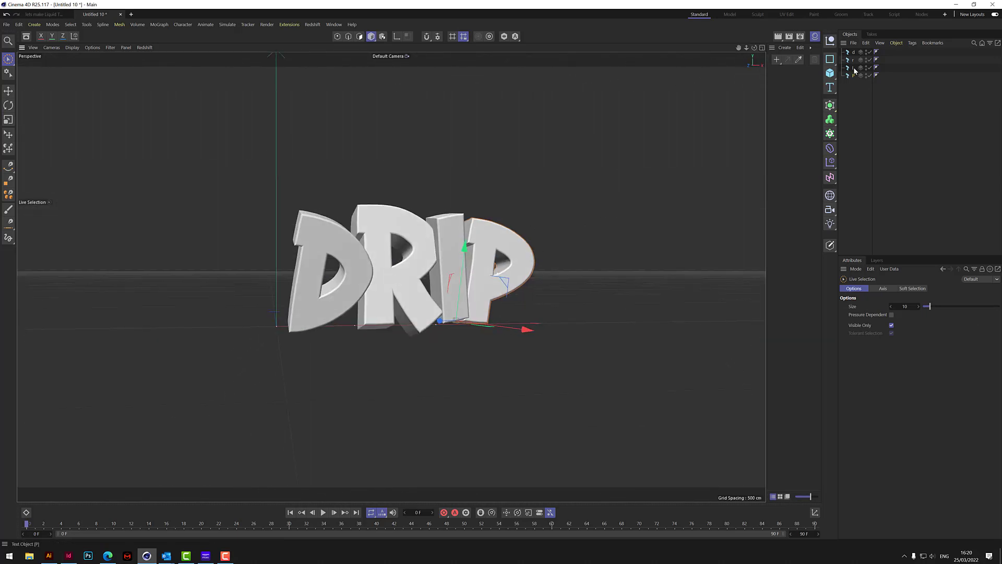
pyautogui.keyDown('shift'); pyautogui.click(450, 251); pyautogui.keyUp('shift')
pyautogui.moveTo(512, 323); pyautogui.dragTo(522, 323)
pyautogui.moveTo(754, 56); pyautogui.dragTo(660, 141)
# Add a capsule below the D and make it much thinner.
pyautogui.click(661, 142)
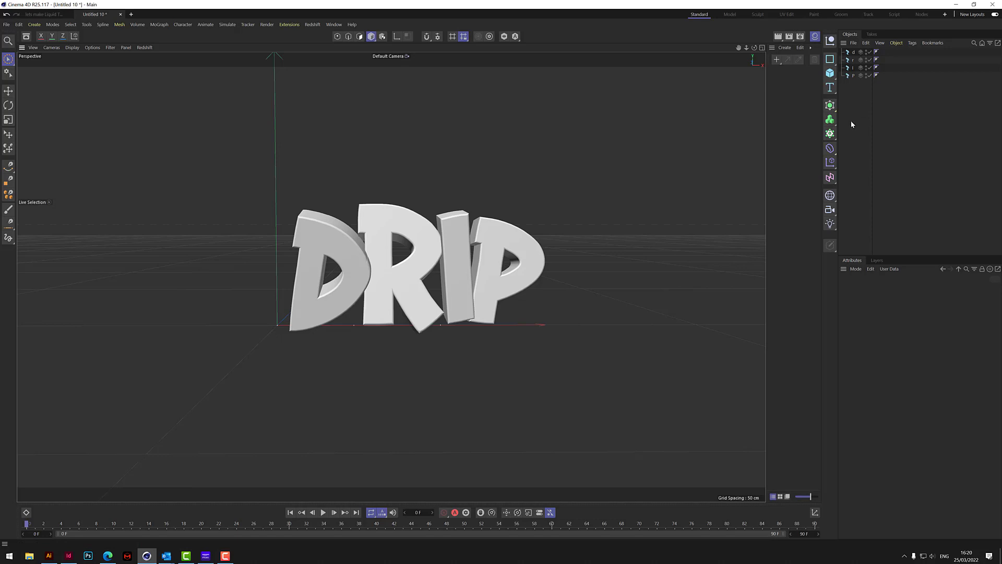
pyautogui.click(830, 73)
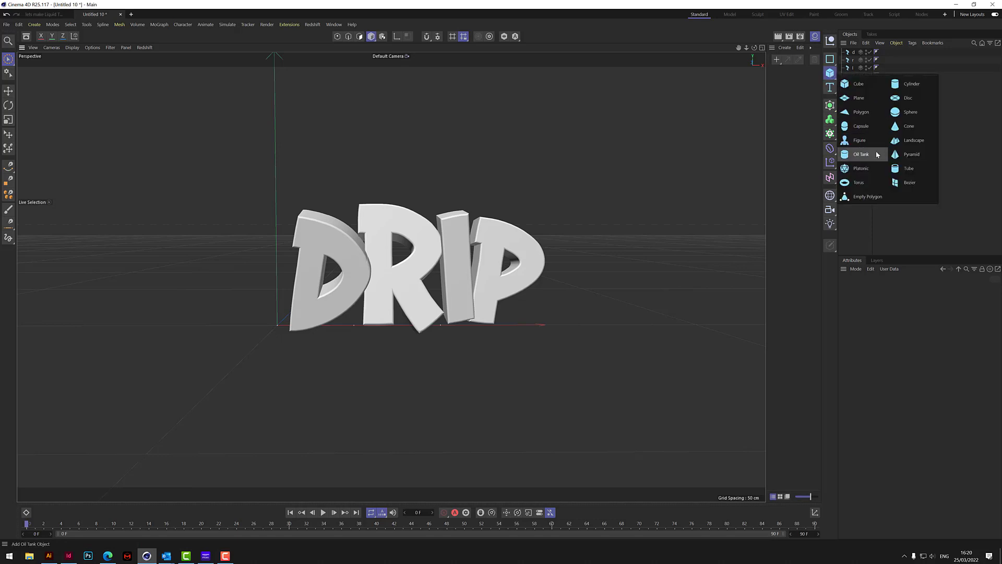
pyautogui.click(862, 126)
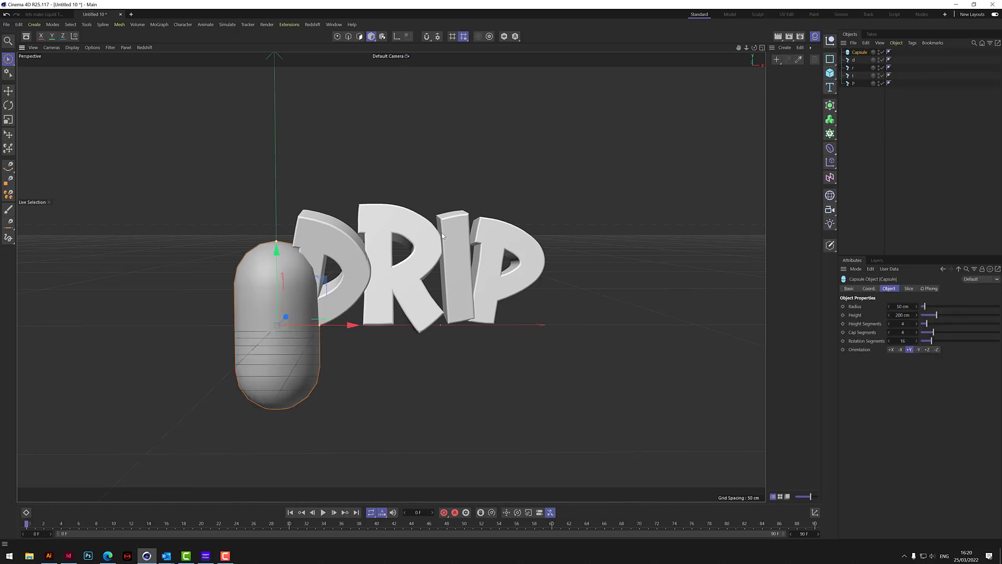
pyautogui.moveTo(319, 326); pyautogui.dragTo(297, 351)
pyautogui.keyDown('shift'); pyautogui.click(334, 313); pyautogui.keyUp('shift')
pyautogui.click(293, 354)
pyautogui.click(277, 350)
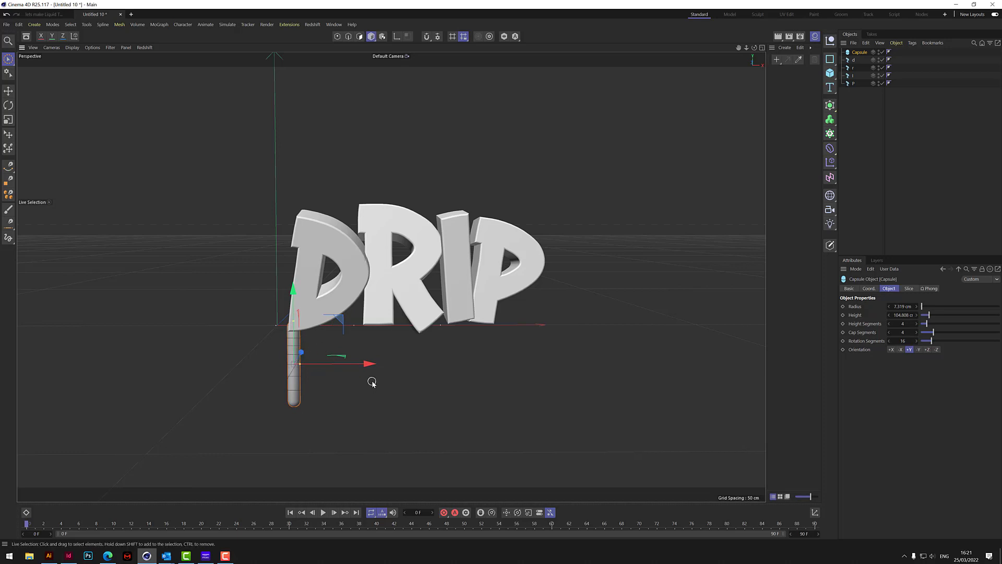
# Duplicate the capsule under the R, widen and shorten it, and push it back slightly.
pyautogui.keyDown('ctrl'); pyautogui.moveTo(368, 364); pyautogui.dragTo(493, 375); pyautogui.keyUp('ctrl')
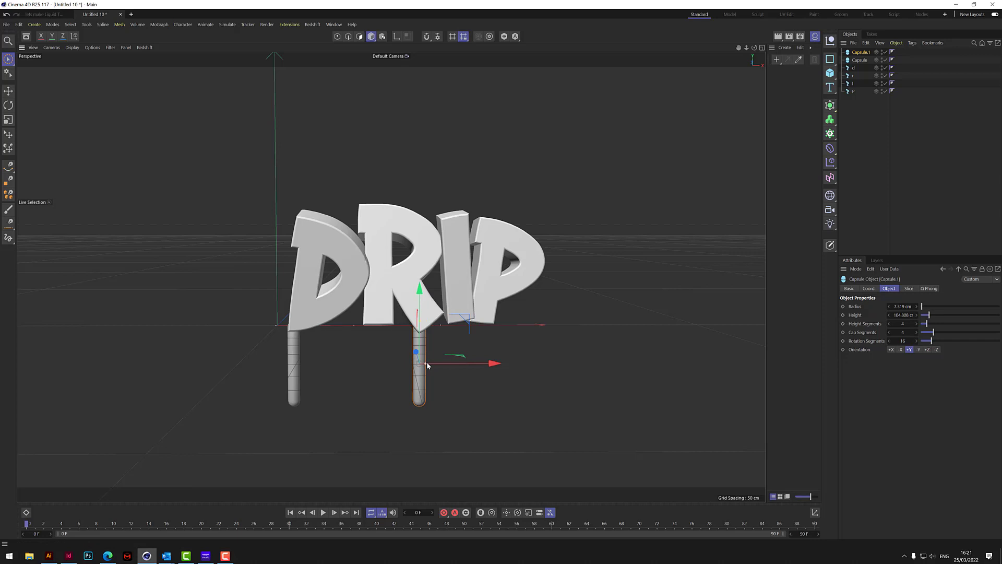
pyautogui.moveTo(427, 365); pyautogui.dragTo(432, 364)
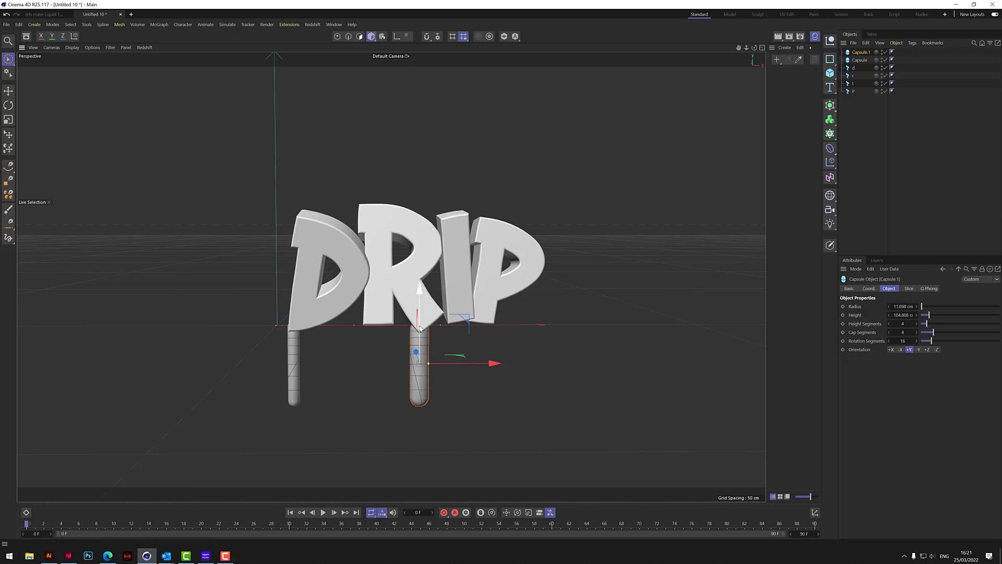
pyautogui.moveTo(421, 328); pyautogui.dragTo(418, 286)
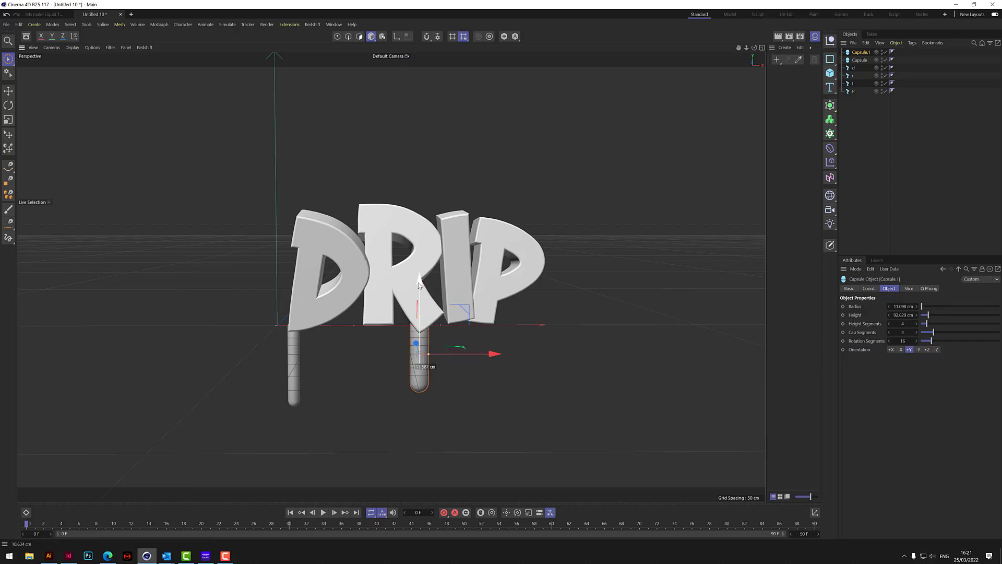
pyautogui.moveTo(752, 59); pyautogui.dragTo(733, 59)
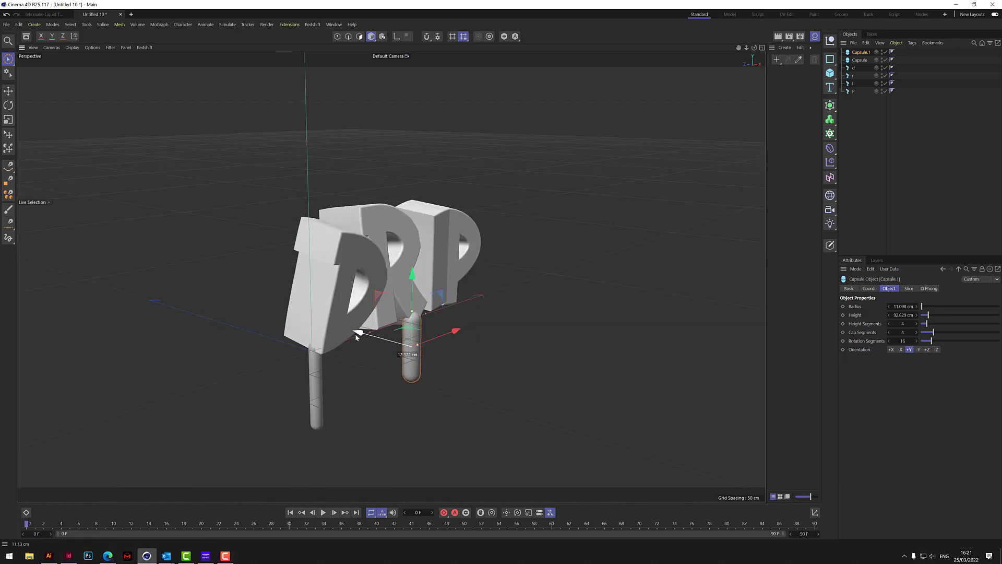
pyautogui.moveTo(355, 334); pyautogui.dragTo(351, 334)
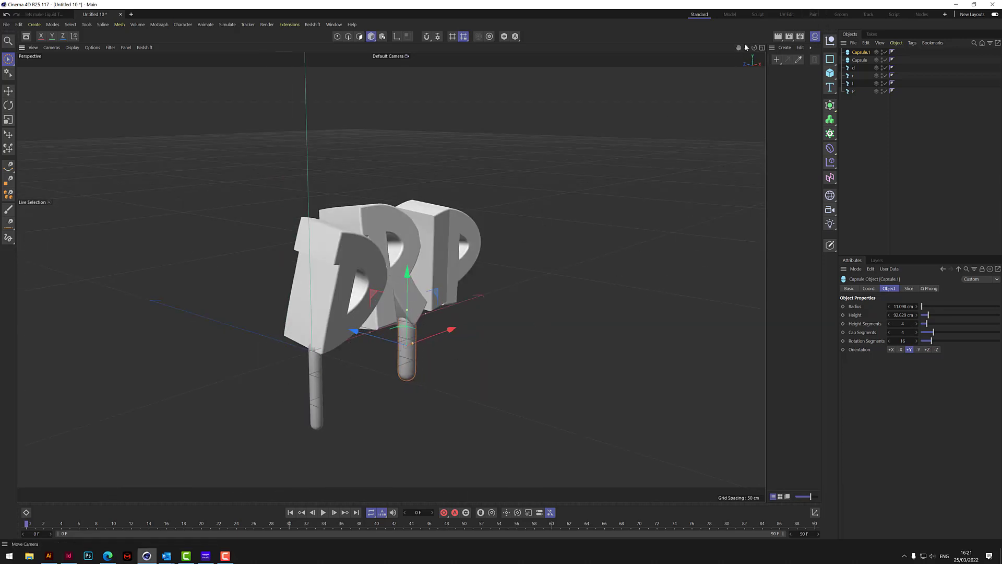
pyautogui.moveTo(754, 47); pyautogui.dragTo(577, 196)
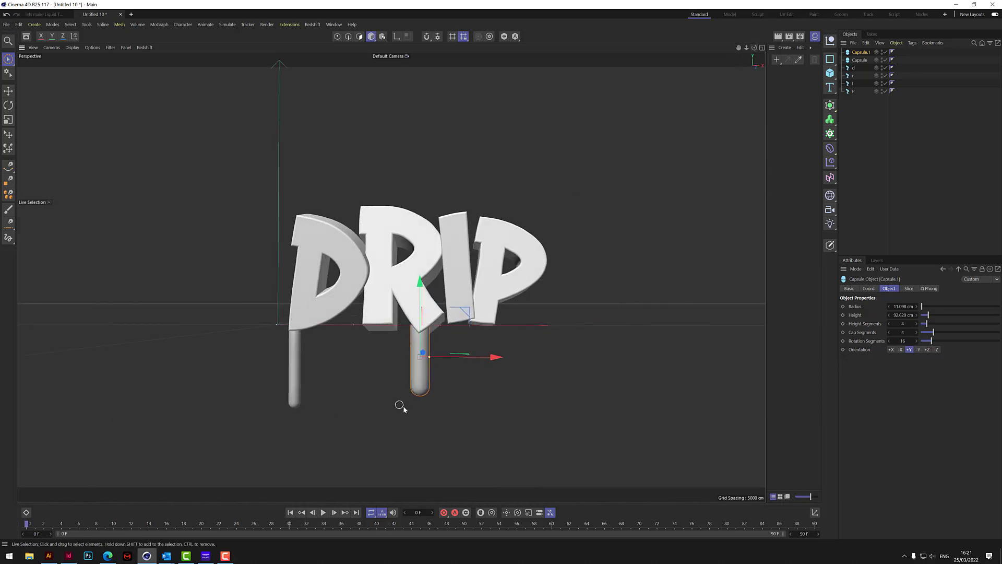
# Copy a capsule under the P, thin it, raise it slightly and nudge it left.
pyautogui.hotkey('ctrl', 'c')
pyautogui.hotkey('ctrl', 'v')
pyautogui.moveTo(497, 357); pyautogui.dragTo(569, 357)
pyautogui.moveTo(508, 357); pyautogui.dragTo(499, 358)
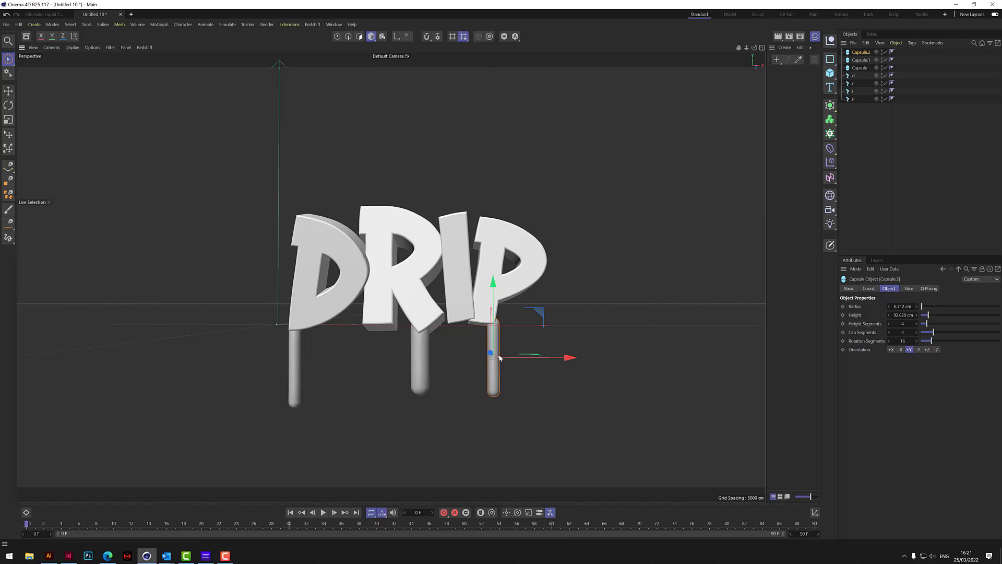
pyautogui.moveTo(495, 288); pyautogui.dragTo(495, 278)
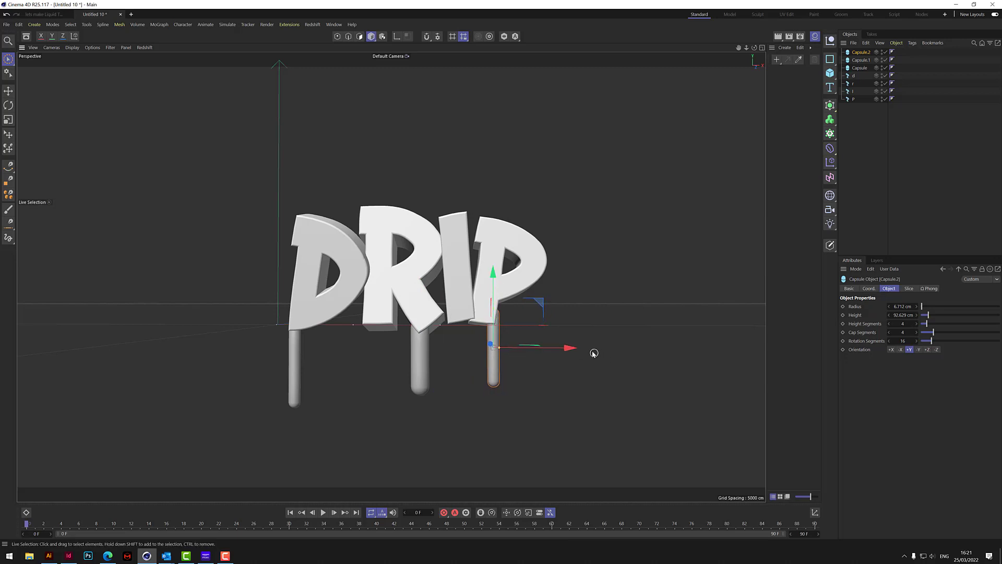
pyautogui.moveTo(574, 348); pyautogui.dragTo(400, 343)
pyautogui.click(579, 381)
pyautogui.click(490, 370)
# Place a shortened capsule copy tucked behind the R.
pyautogui.moveTo(398, 278); pyautogui.dragTo(407, 181)
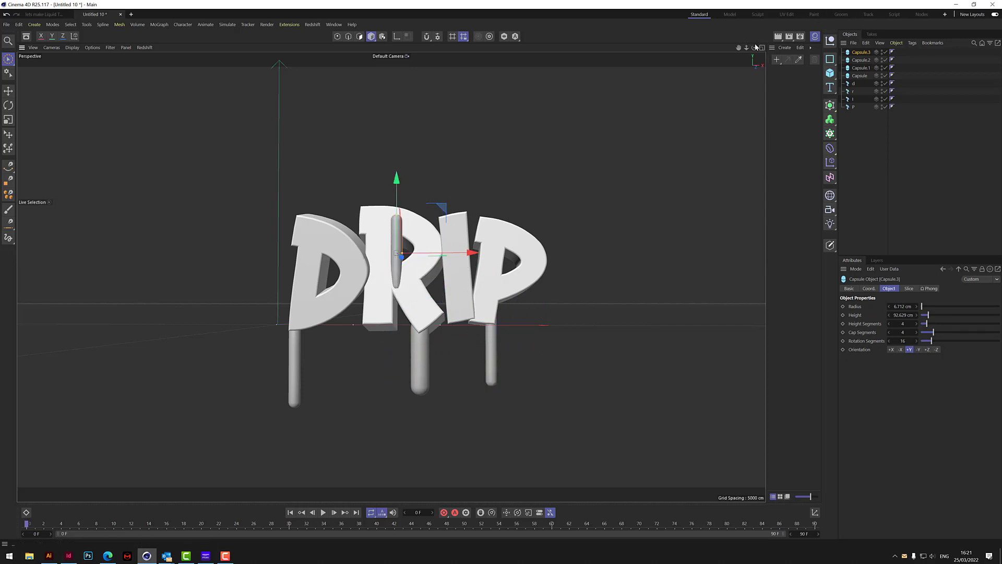
pyautogui.moveTo(756, 47); pyautogui.dragTo(458, 190)
pyautogui.moveTo(400, 222); pyautogui.dragTo(440, 228)
pyautogui.moveTo(754, 47); pyautogui.dragTo(720, 52)
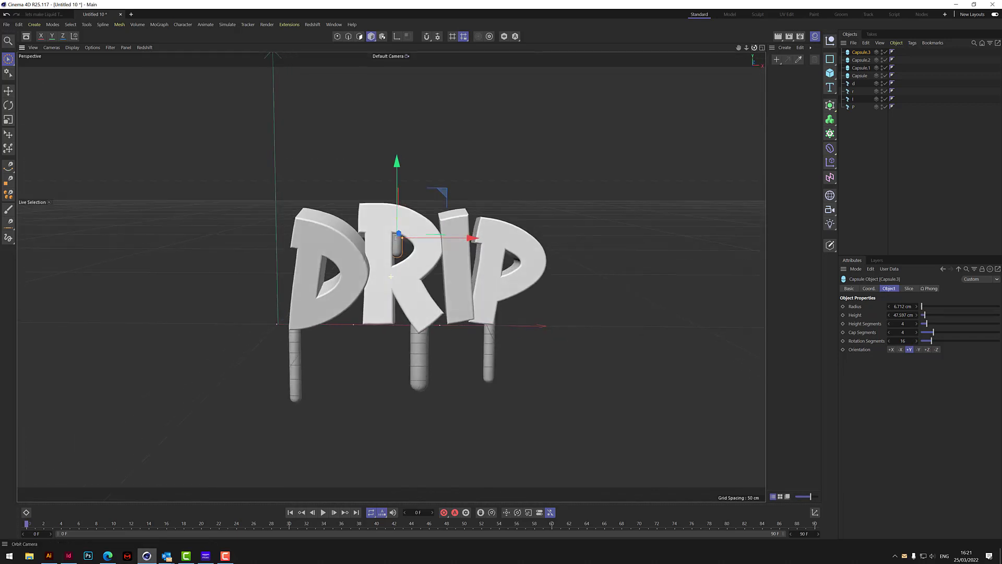
pyautogui.moveTo(404, 239); pyautogui.dragTo(405, 240)
# Turn off the Workplane floor grid in the viewport's Filter menu.
pyautogui.click(674, 188)
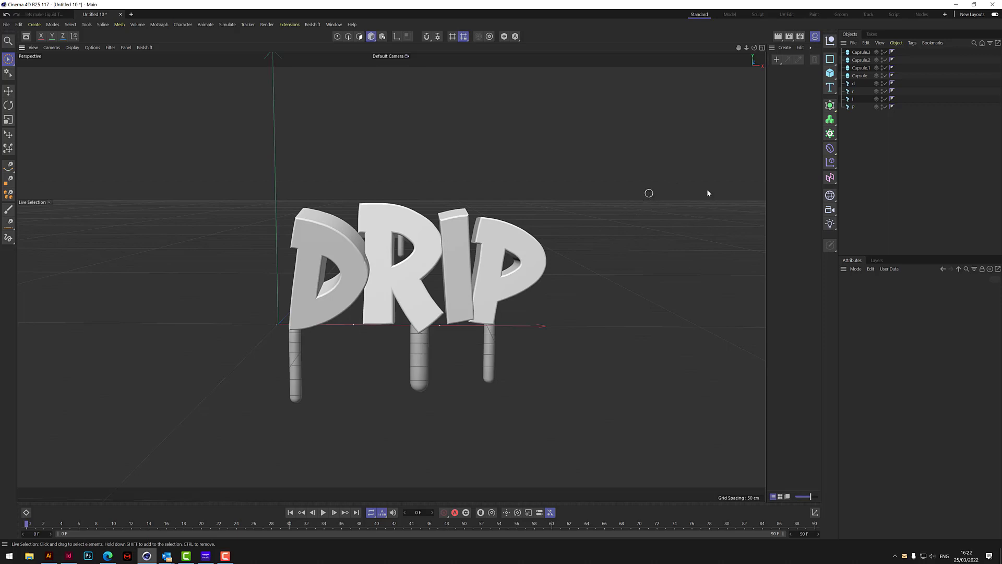
pyautogui.moveTo(755, 48); pyautogui.dragTo(248, 72)
pyautogui.click(111, 48)
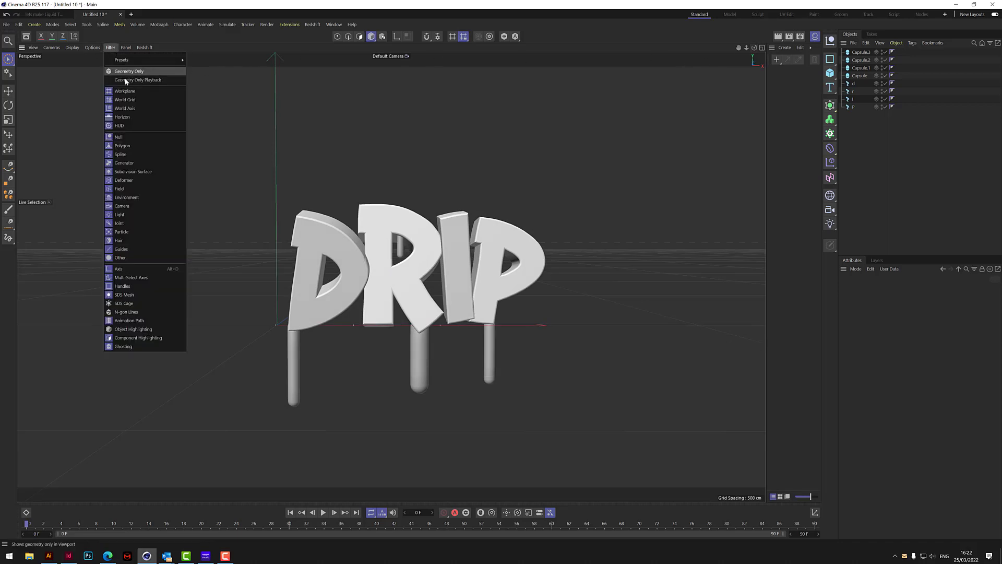
pyautogui.click(125, 91)
pyautogui.moveTo(754, 48); pyautogui.dragTo(720, 52)
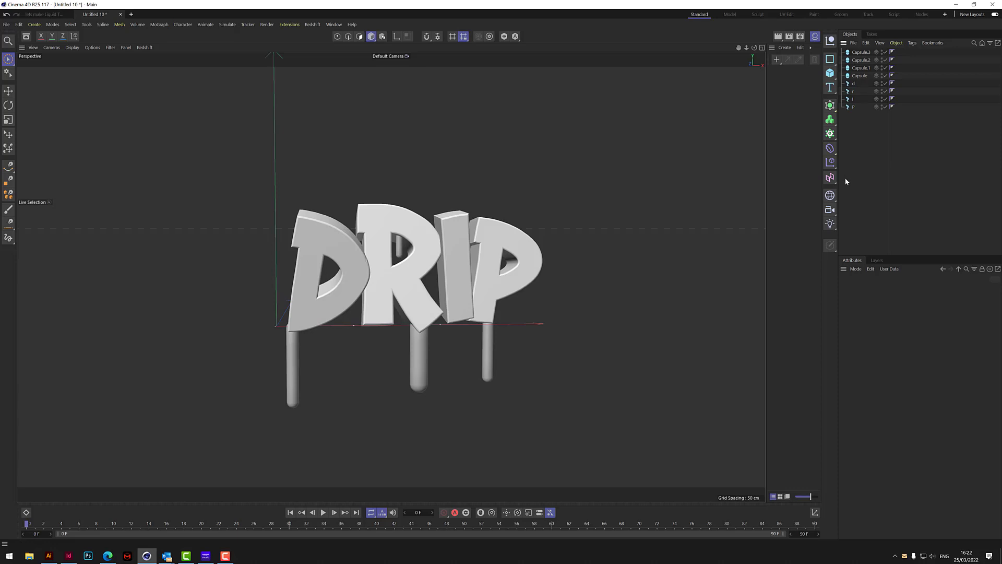
# Add a Volume Builder and put all the capsules and DRIP letters inside it.
pyautogui.click(833, 122)
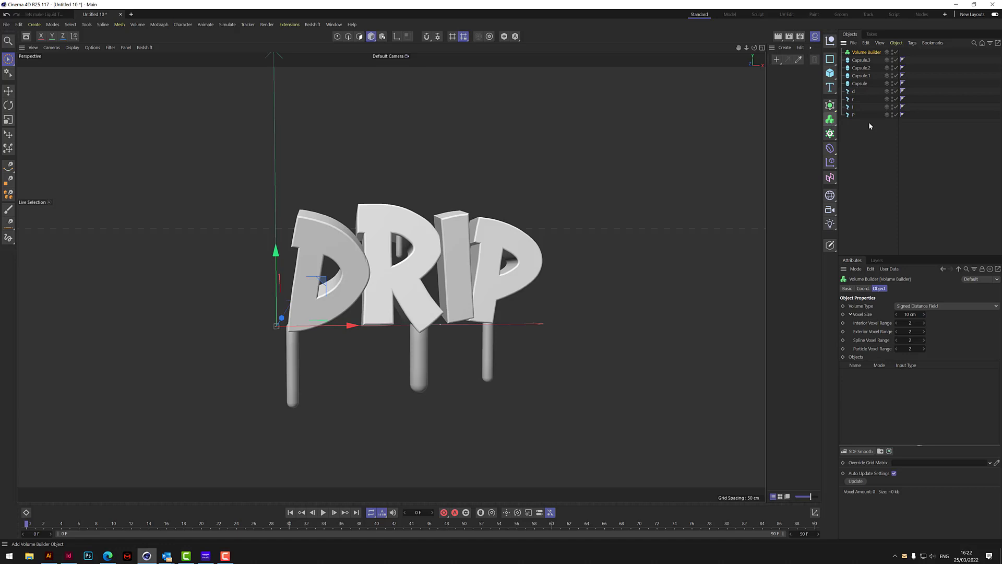
pyautogui.click(862, 61)
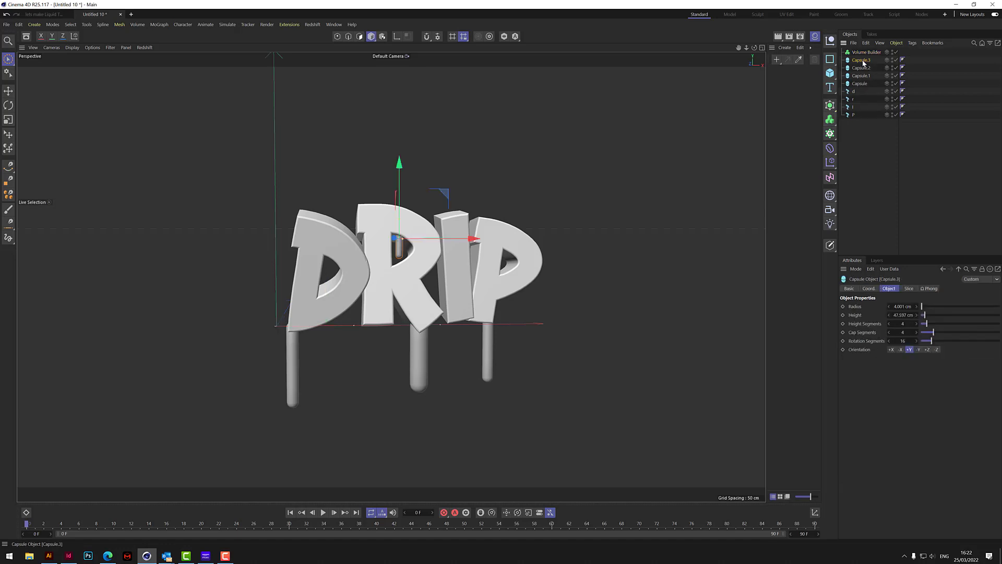
pyautogui.keyDown('shift'); pyautogui.click(853, 114); pyautogui.keyUp('shift')
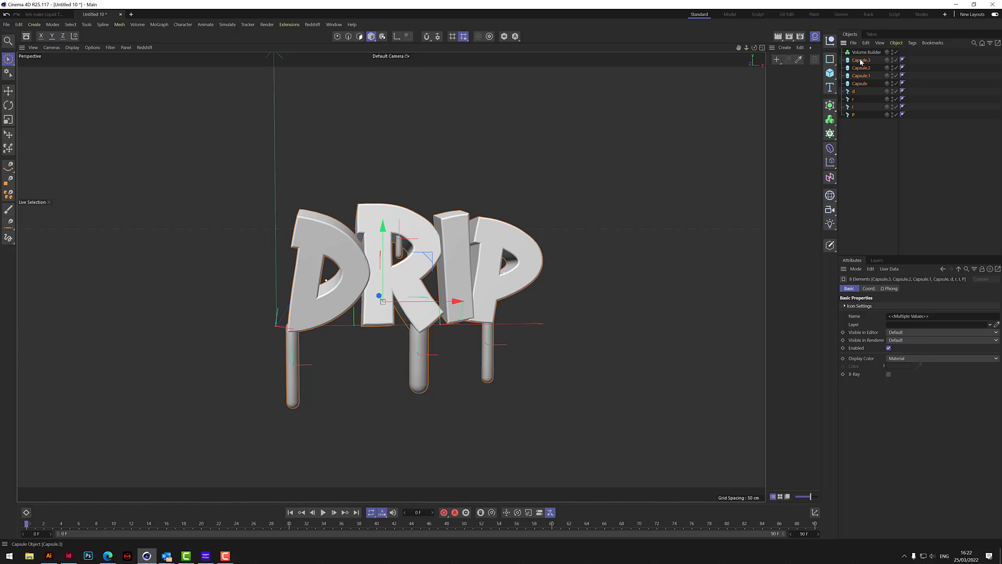
pyautogui.moveTo(861, 61); pyautogui.dragTo(870, 52)
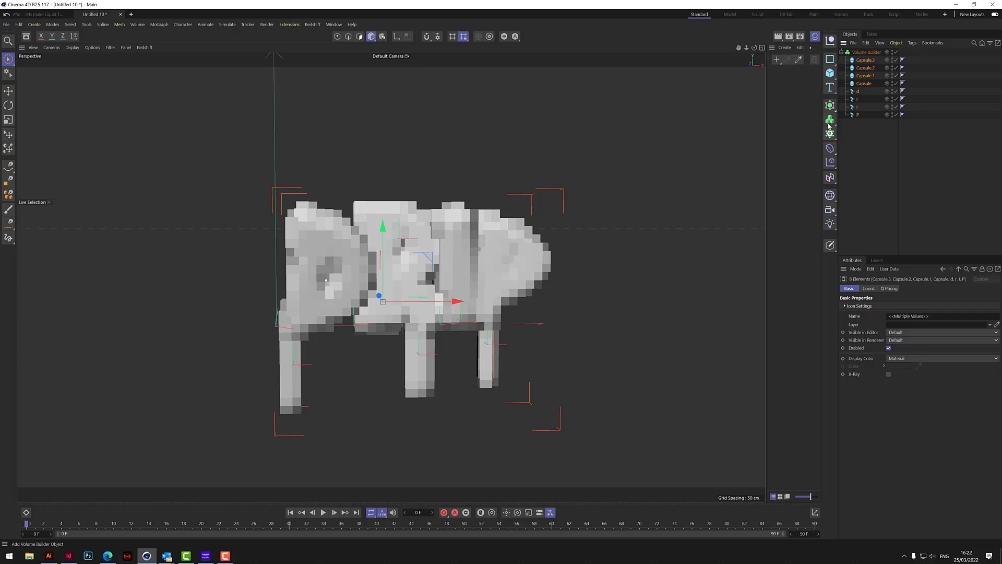
# Set the Volume Builder's Voxel Size to 2 cm and Interior Voxel Range to 12.
pyautogui.click(866, 52)
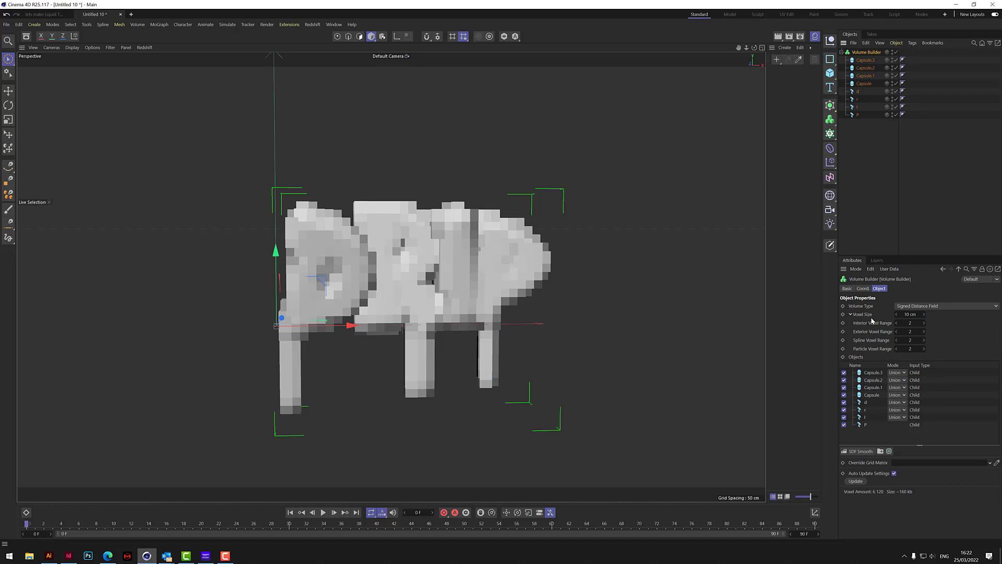
pyautogui.click(920, 315)
pyautogui.write('2')
pyautogui.press('Return')
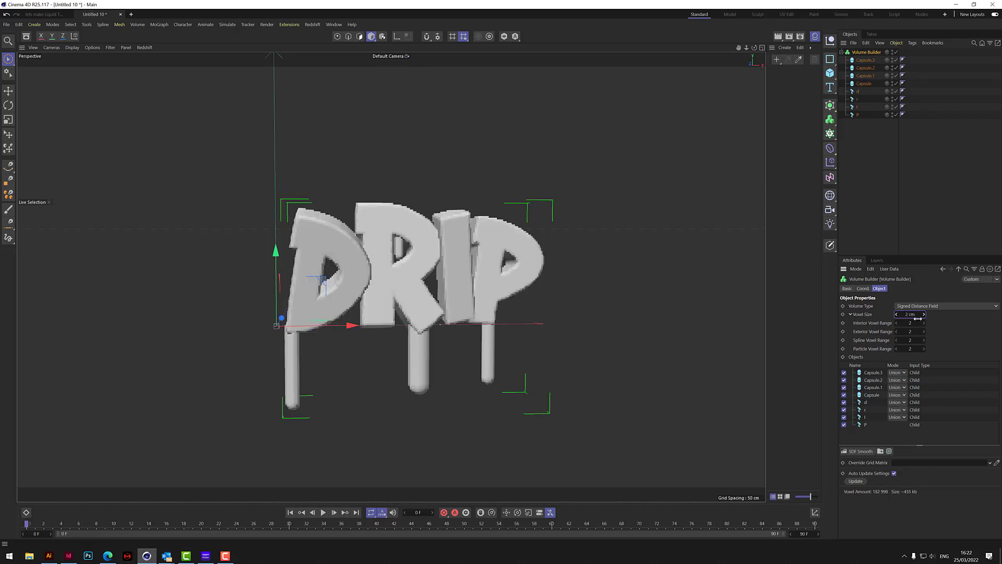
pyautogui.moveTo(754, 47)
pyautogui.mouseDown()
pyautogui.moveTo(731, 50)
pyautogui.moveTo(755, 47)
pyautogui.mouseUp()
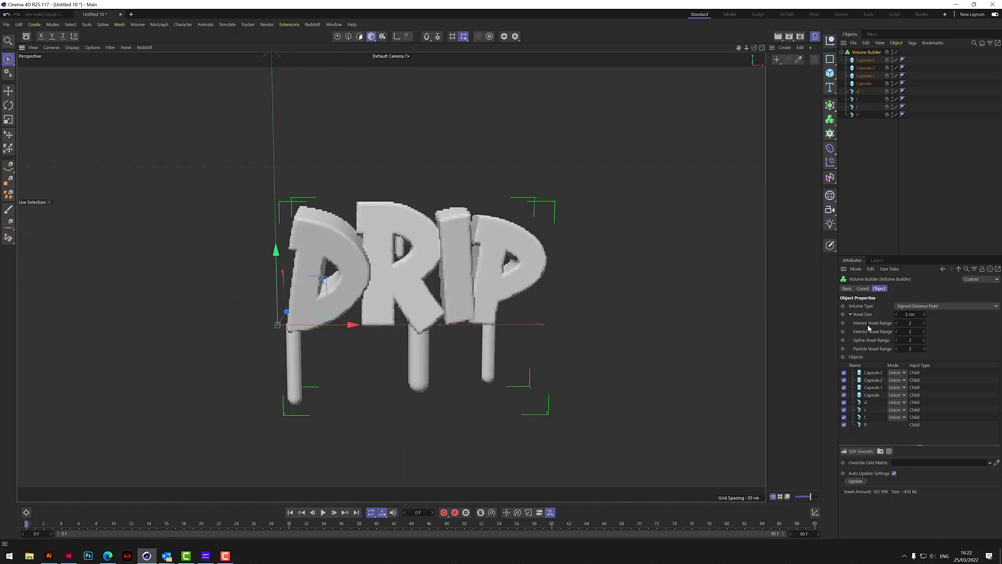
pyautogui.click(911, 323)
pyautogui.moveTo(754, 47); pyautogui.dragTo(785, 74)
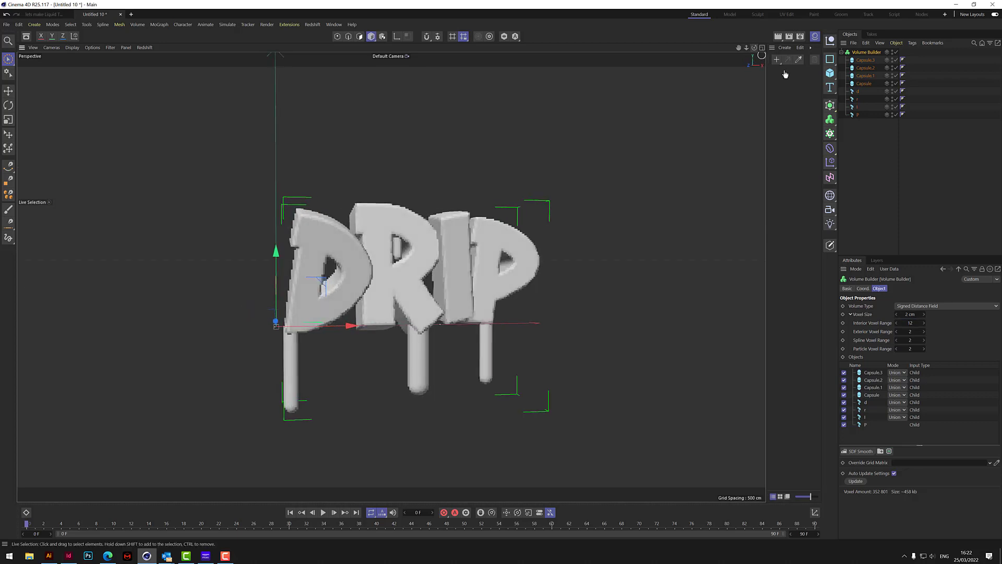
pyautogui.click(878, 173)
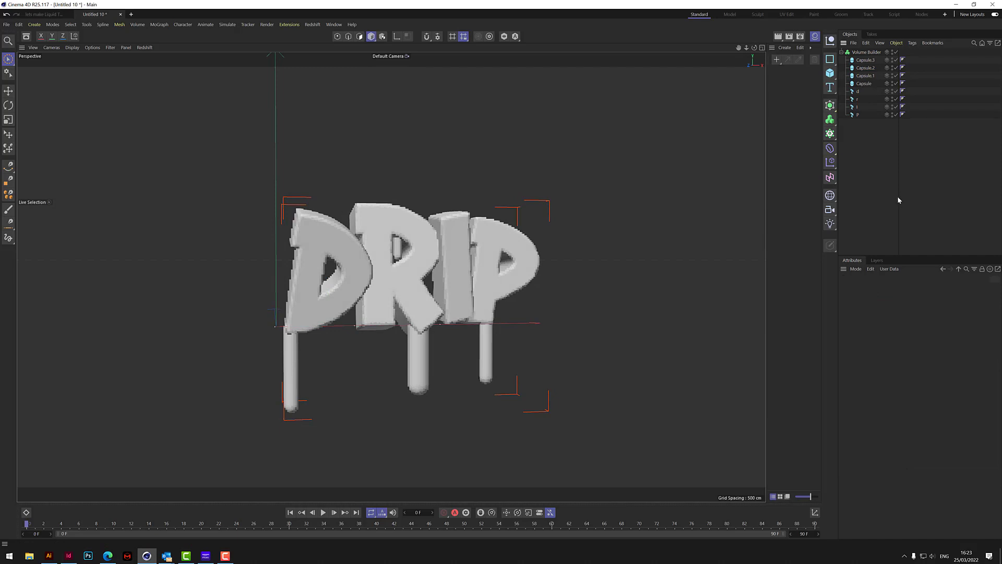
# Add a Group Field inside the Volume Builder and include a Random Field in it.
pyautogui.click(831, 177)
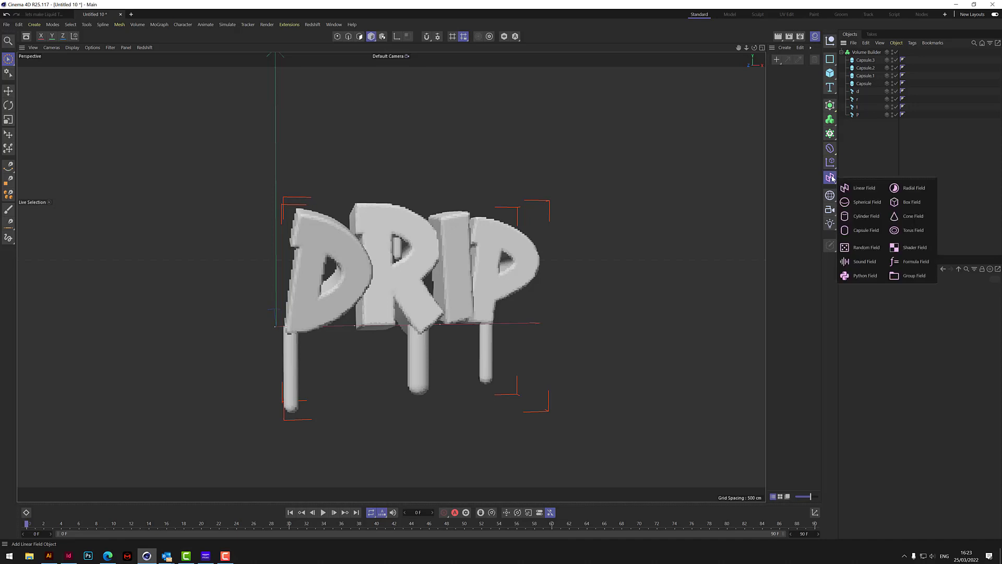
pyautogui.click(910, 276)
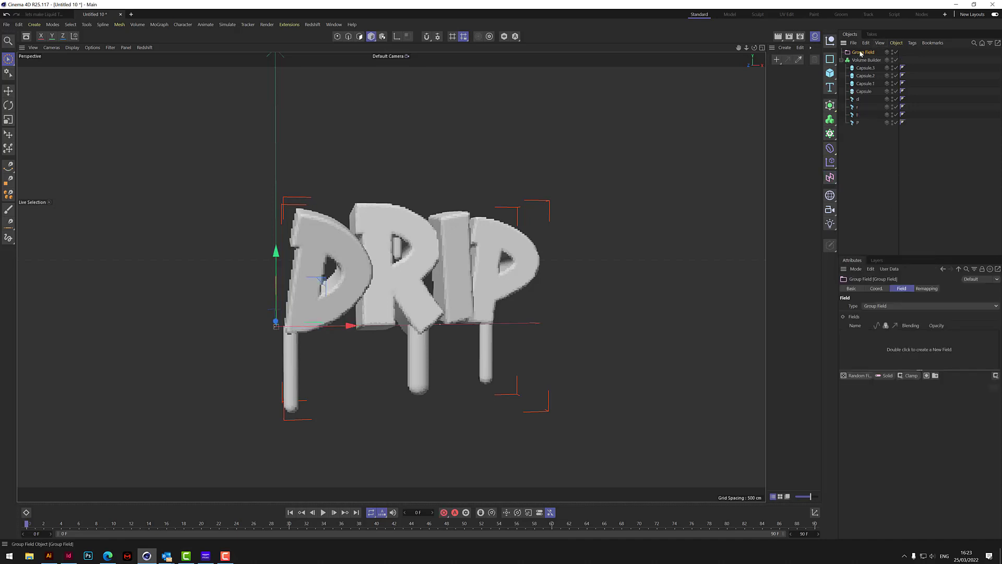
pyautogui.moveTo(860, 53); pyautogui.dragTo(869, 61)
pyautogui.moveTo(856, 375); pyautogui.dragTo(865, 431)
pyautogui.moveTo(862, 377); pyautogui.dragTo(862, 456)
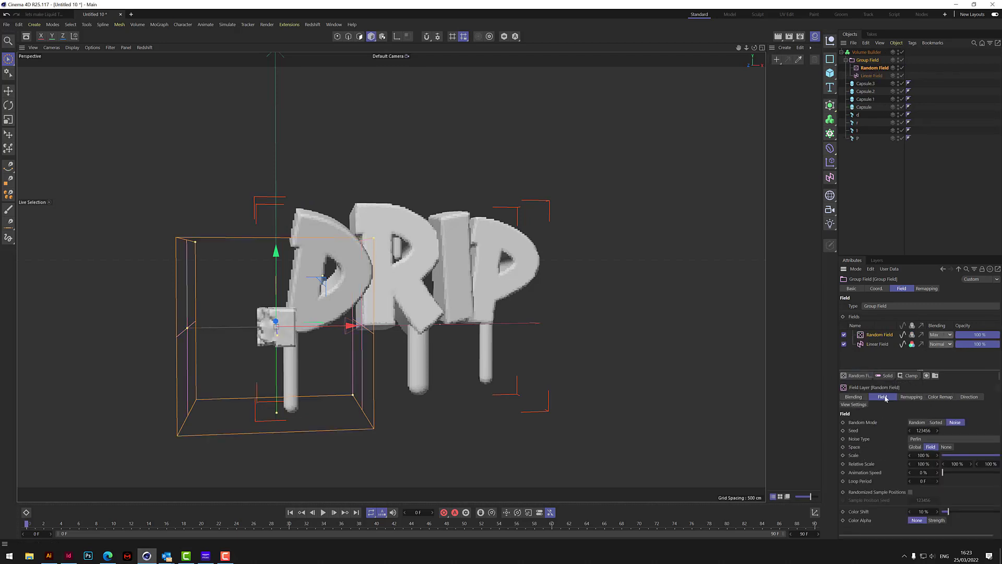
# Set the Random Field blending to Overlay with a 2% animation speed.
pyautogui.click(939, 335)
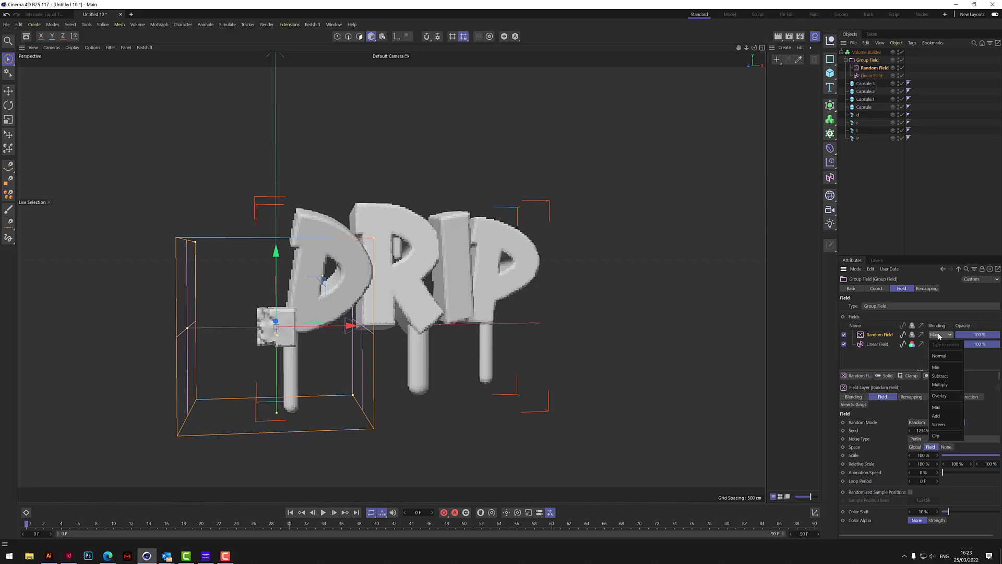
pyautogui.click(948, 396)
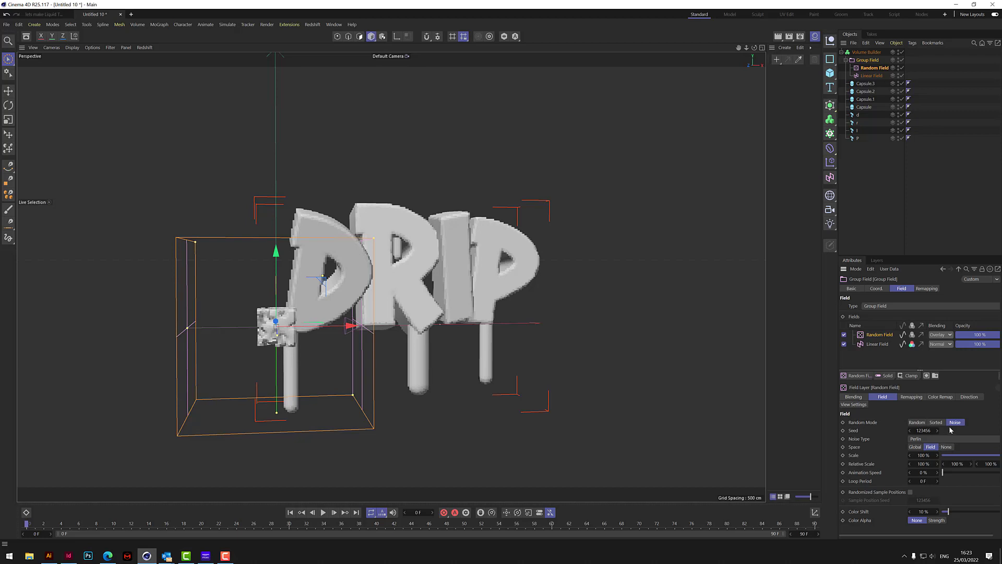
pyautogui.click(923, 473)
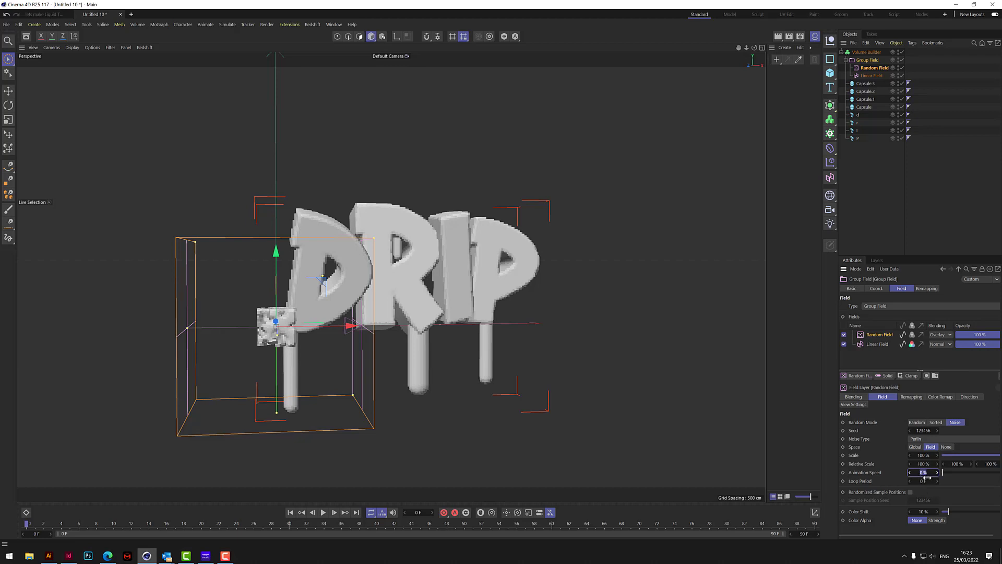
pyautogui.write('2')
pyautogui.press('Return')
pyautogui.click(867, 52)
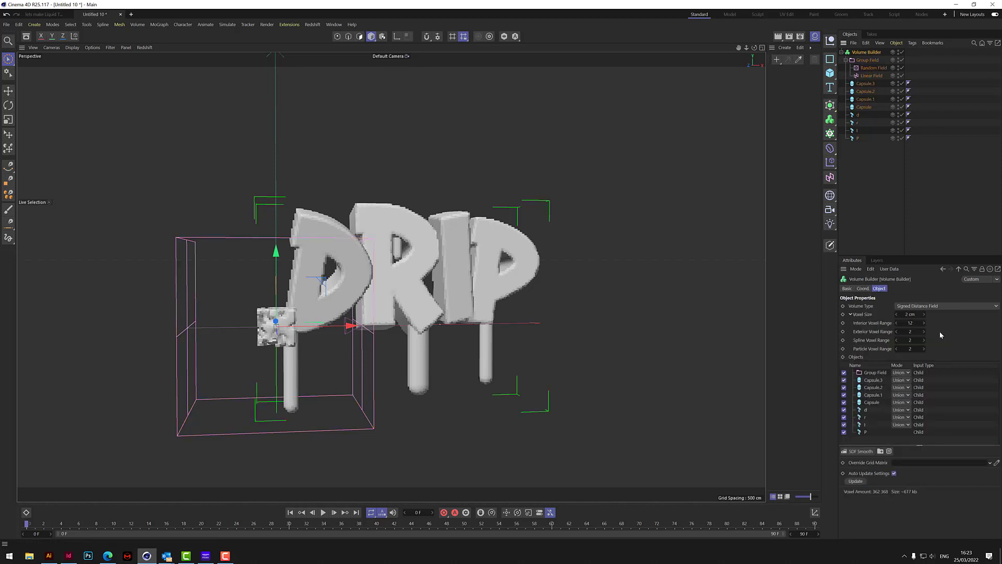
# Set the Group Field to Subtract mode with Creation Space Objects Below.
pyautogui.click(874, 373)
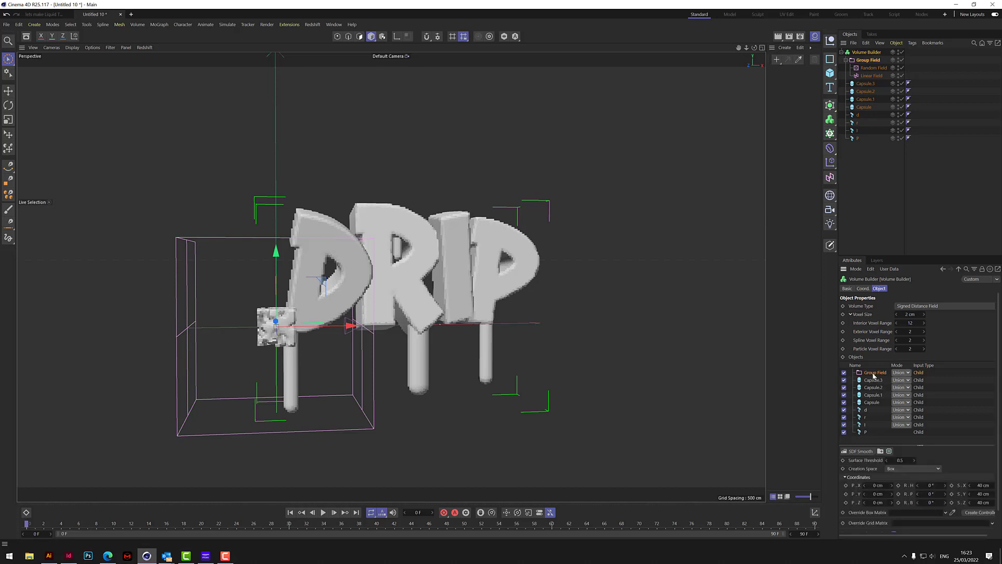
pyautogui.click(904, 387)
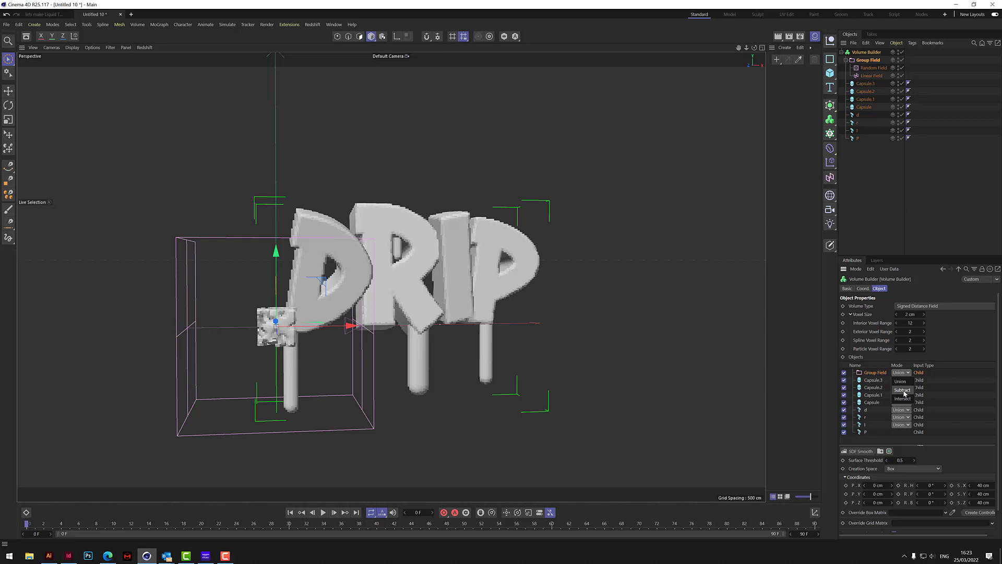
pyautogui.click(903, 391)
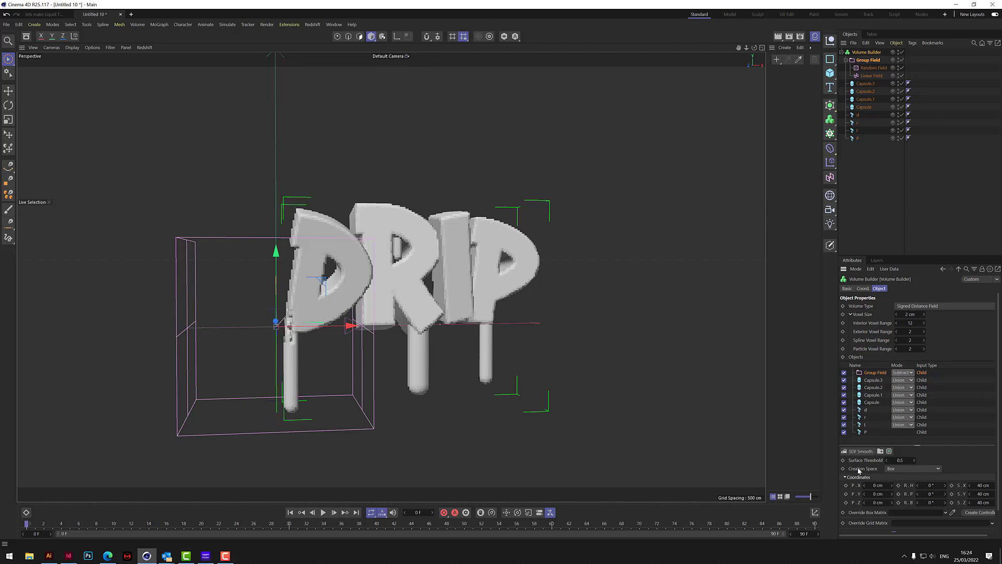
pyautogui.click(911, 468)
pyautogui.click(902, 485)
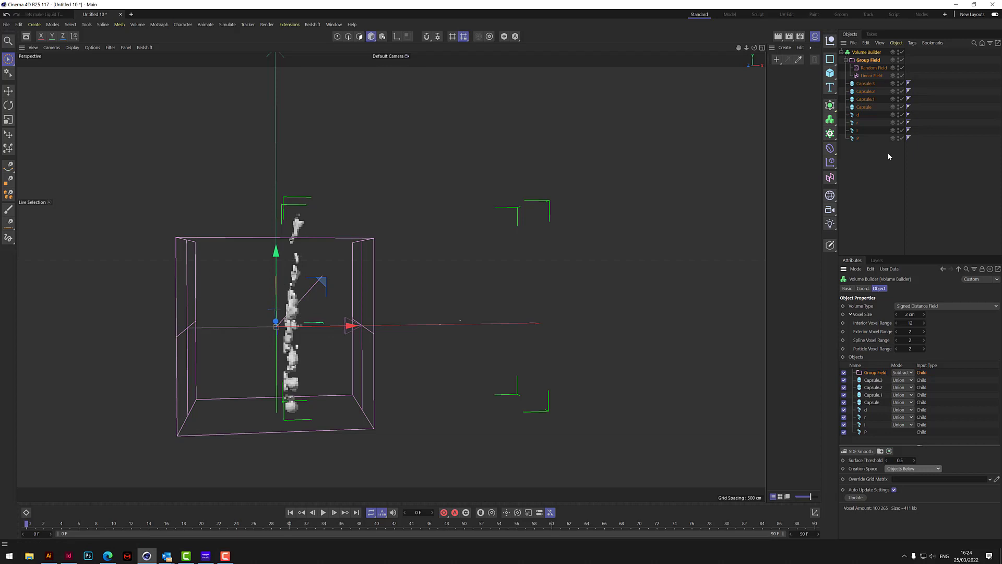
# Point the Linear Field direction to Y- and slide it across the letters.
pyautogui.click(870, 77)
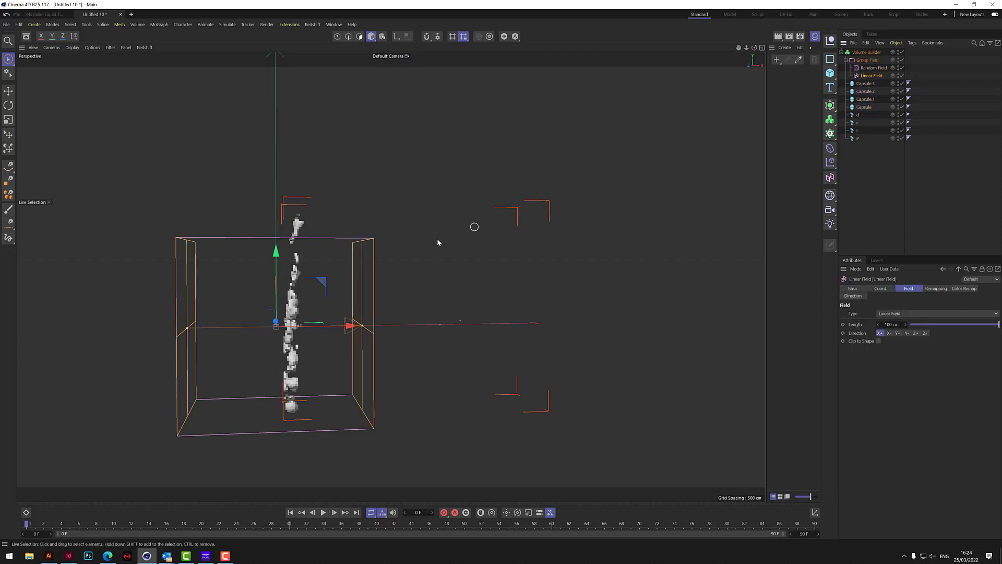
pyautogui.click(907, 333)
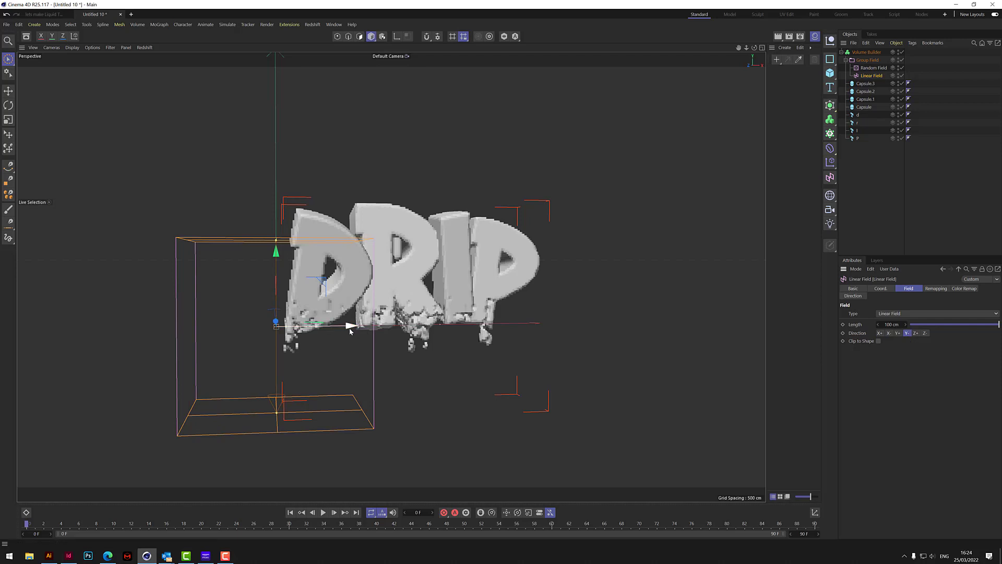
pyautogui.moveTo(352, 328); pyautogui.dragTo(444, 334)
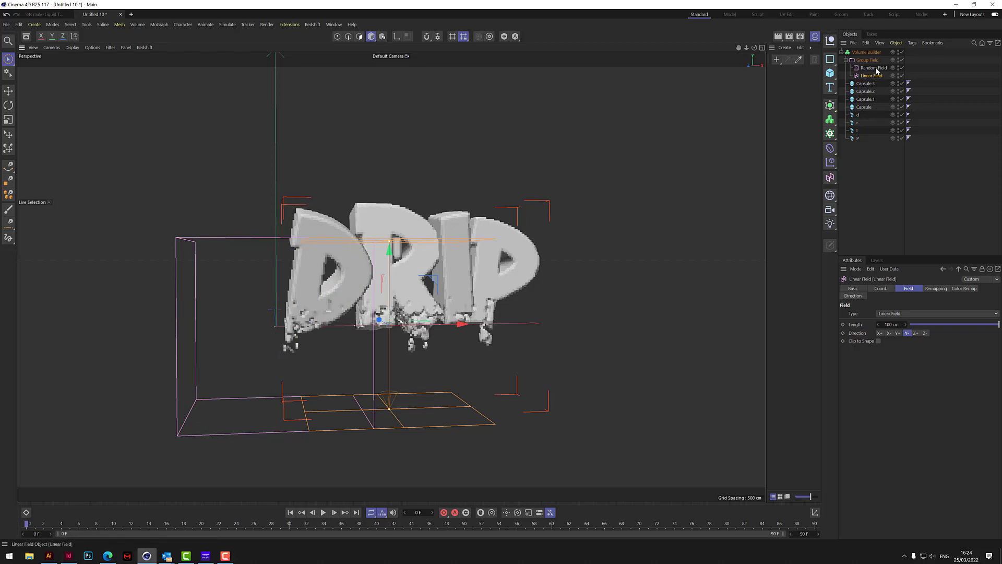
# Add an SDF Smooth filter to the volume and lower the Linear Field to lengthen drips.
pyautogui.click(866, 53)
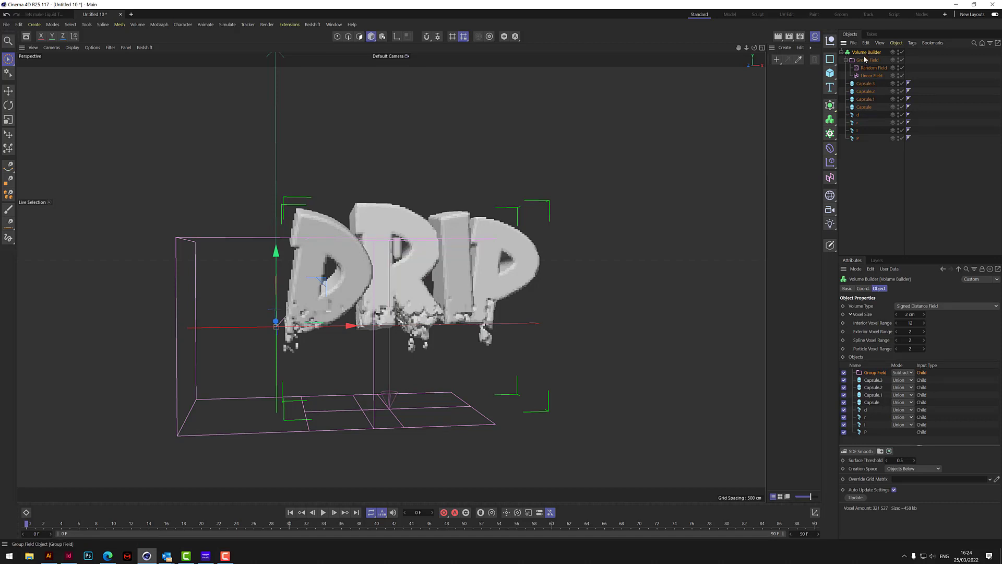
pyautogui.click(861, 451)
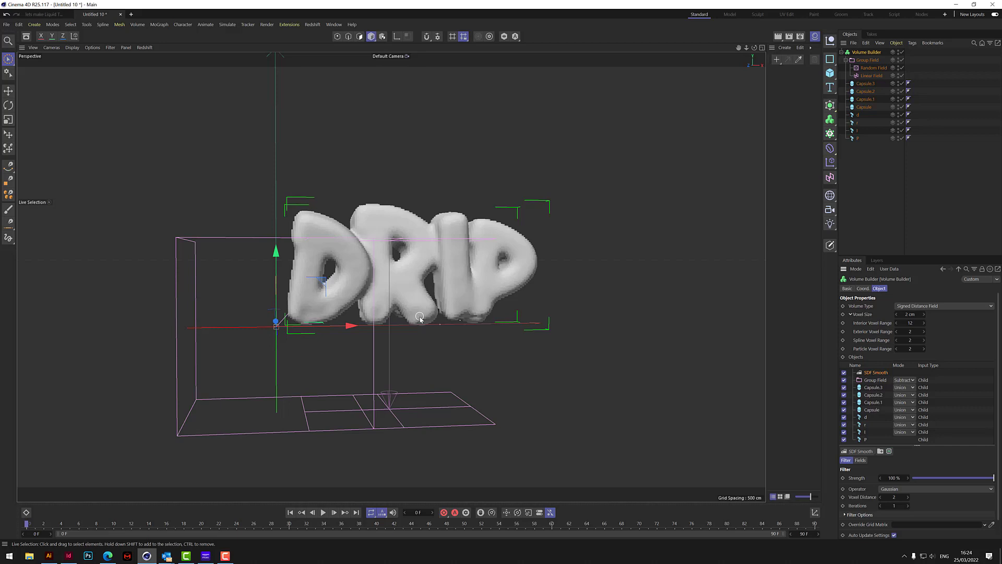
pyautogui.click(396, 241)
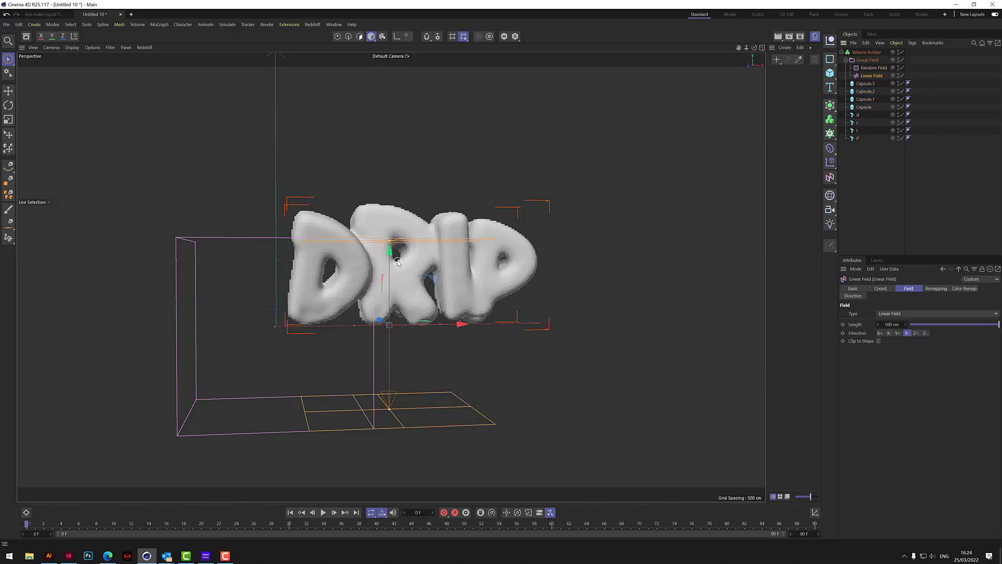
pyautogui.moveTo(397, 263)
pyautogui.mouseDown()
pyautogui.moveTo(399, 330)
pyautogui.moveTo(404, 211)
pyautogui.moveTo(402, 253)
pyautogui.mouseUp()
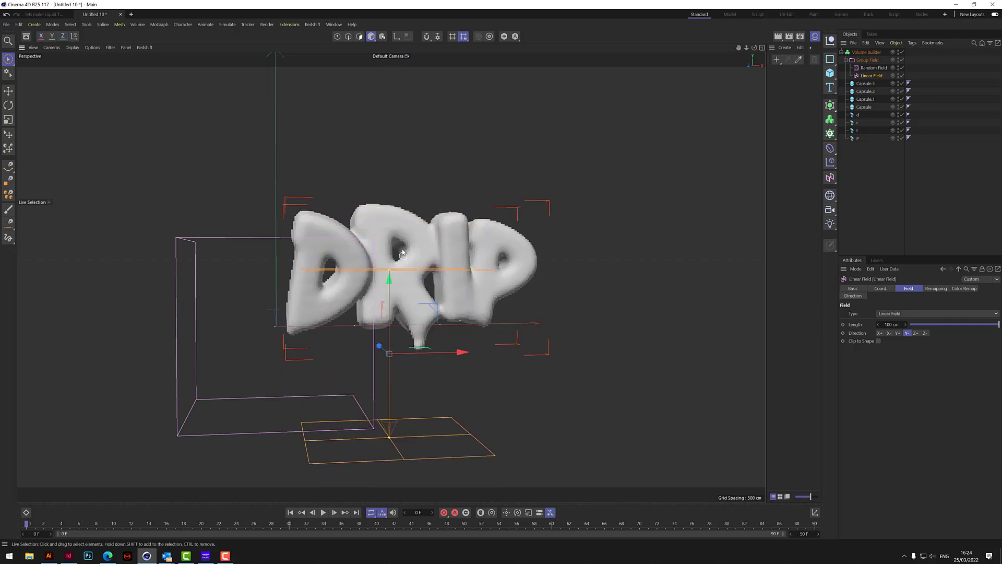
pyautogui.scroll(2, 399, 250)
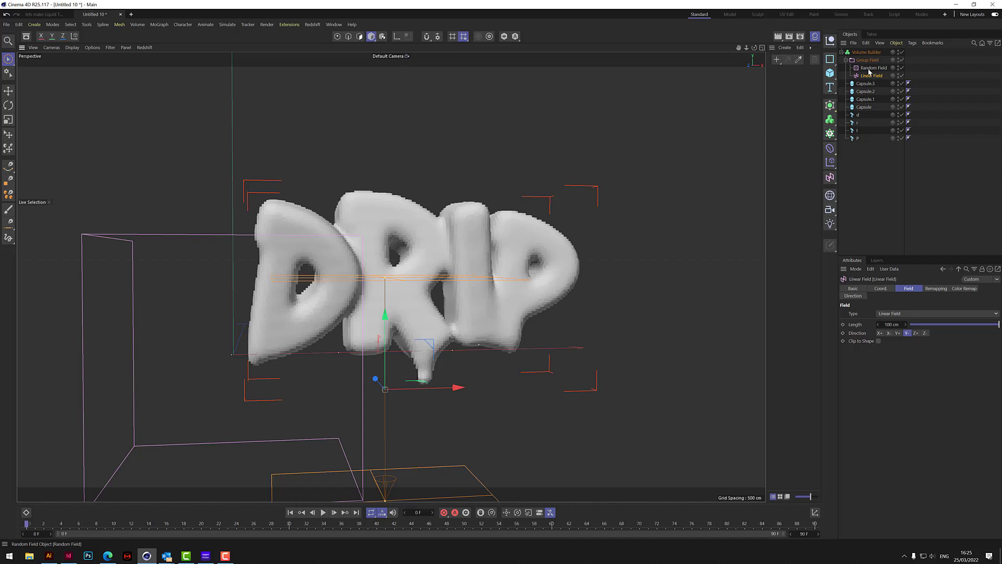
# Start changing the Volume Builder's Voxel Size to 1.5 cm.
pyautogui.click(866, 52)
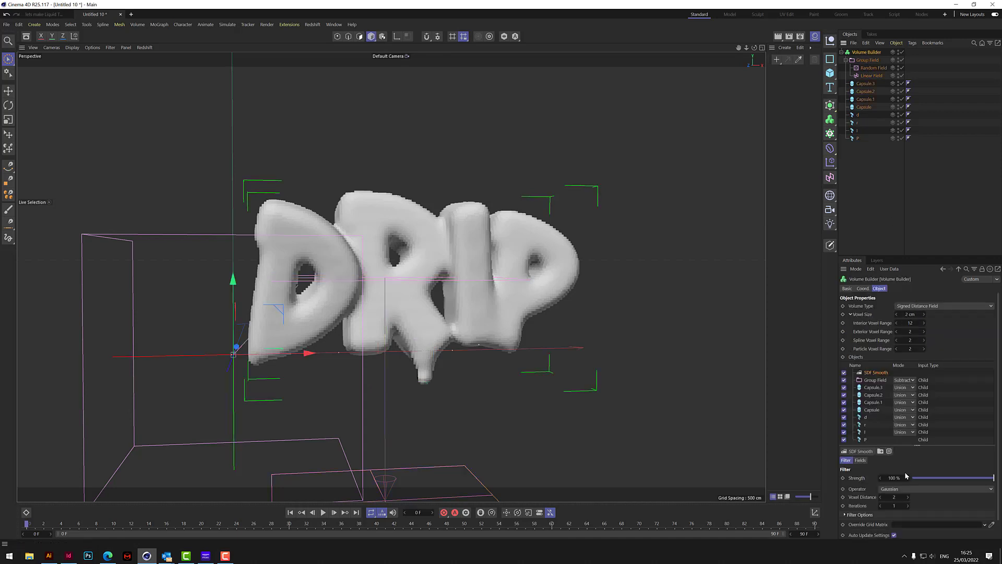
pyautogui.click(911, 314)
pyautogui.write('1.5')
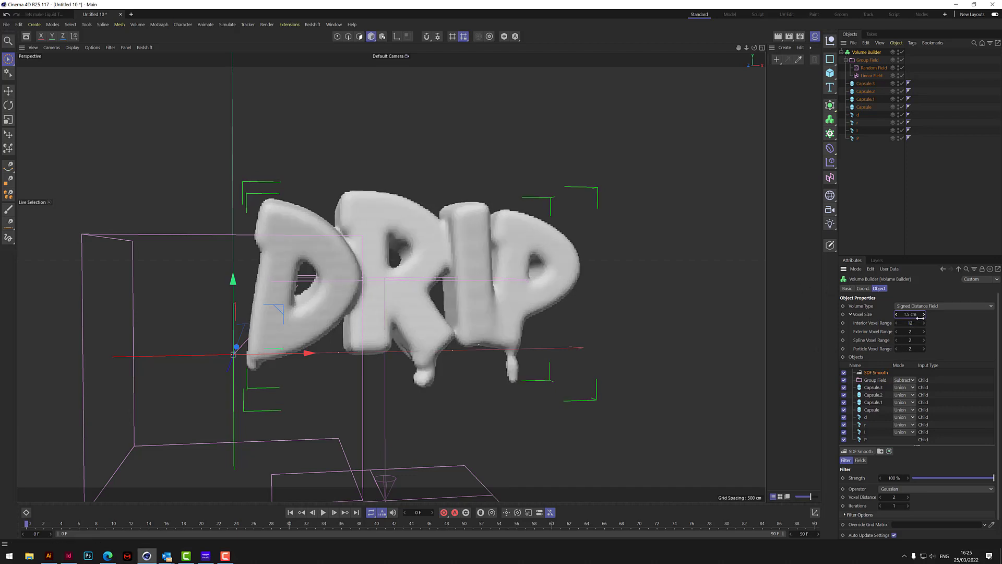
# Review the Group, Random and Linear Field settings, returning to the Volume Builder.
pyautogui.click(868, 60)
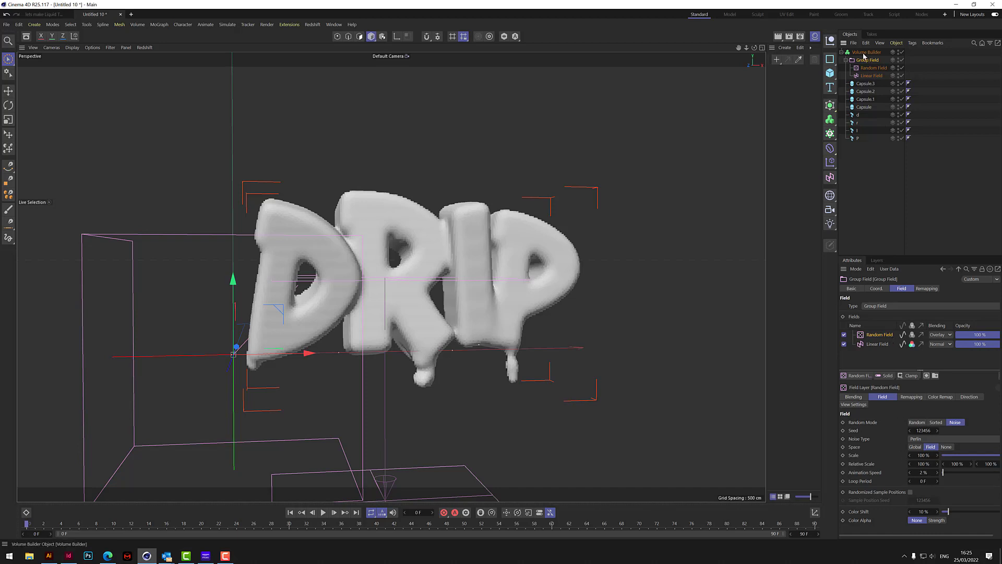
pyautogui.click(872, 69)
pyautogui.click(870, 76)
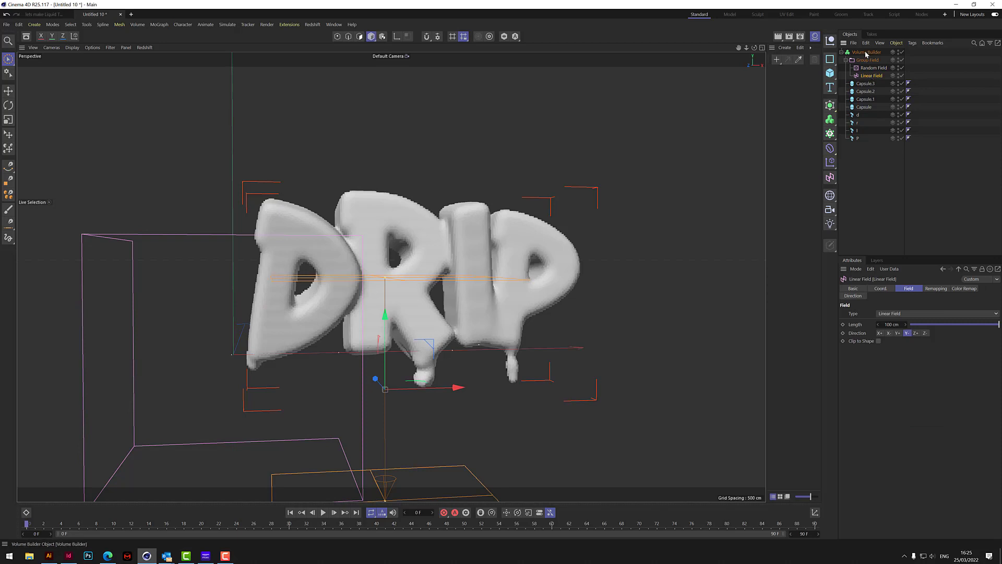
pyautogui.click(866, 52)
pyautogui.click(876, 380)
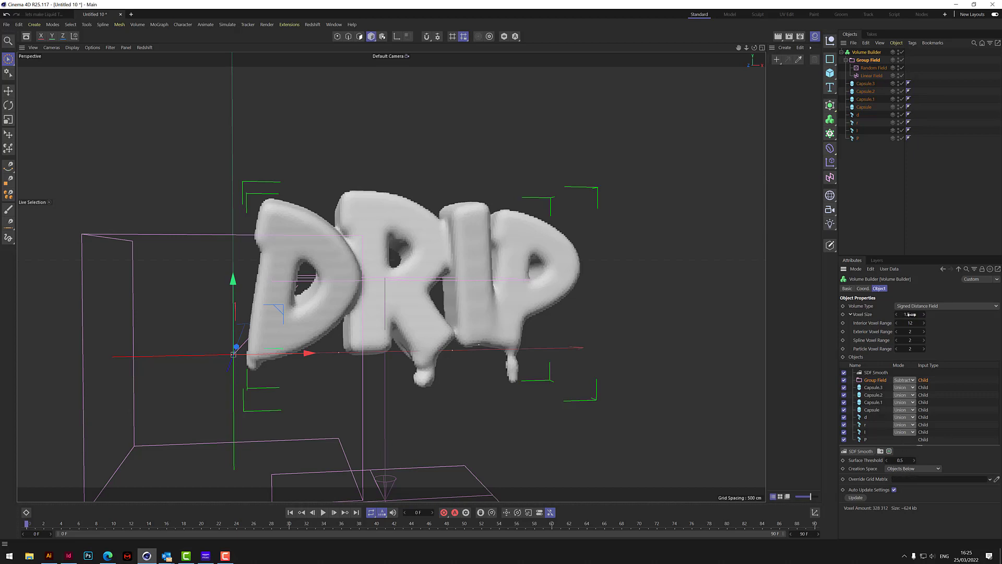
pyautogui.click(865, 61)
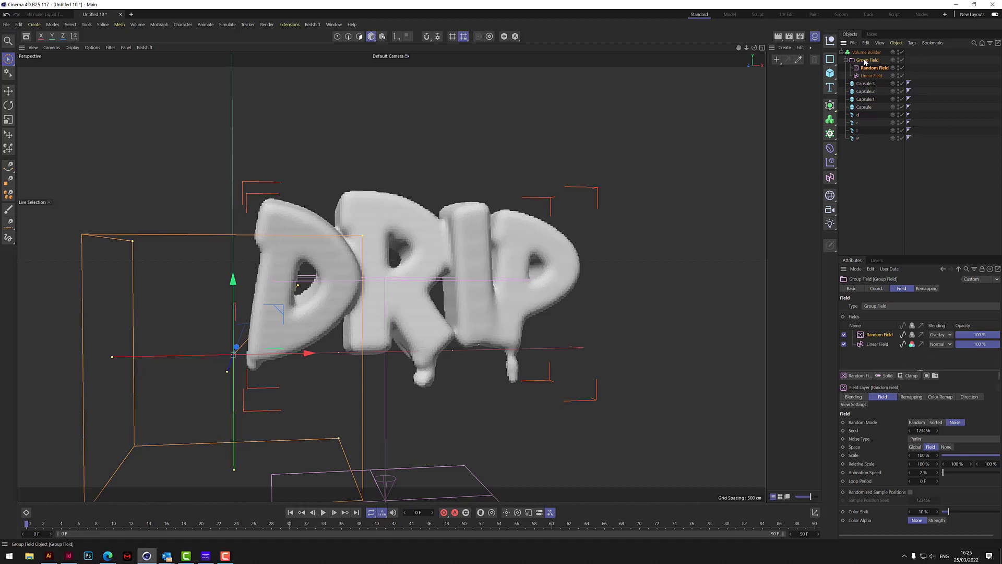
pyautogui.click(866, 68)
pyautogui.click(868, 76)
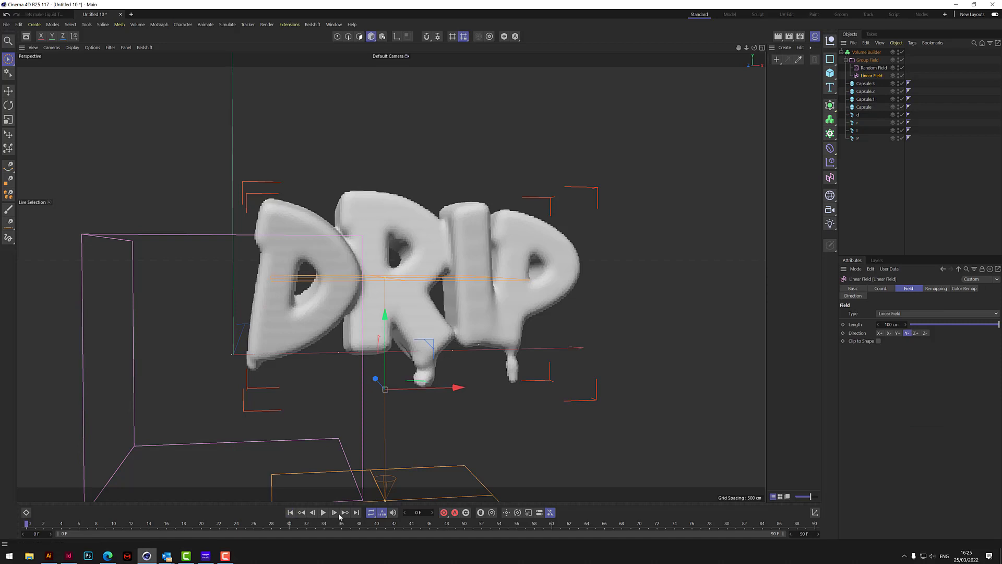
pyautogui.click(863, 53)
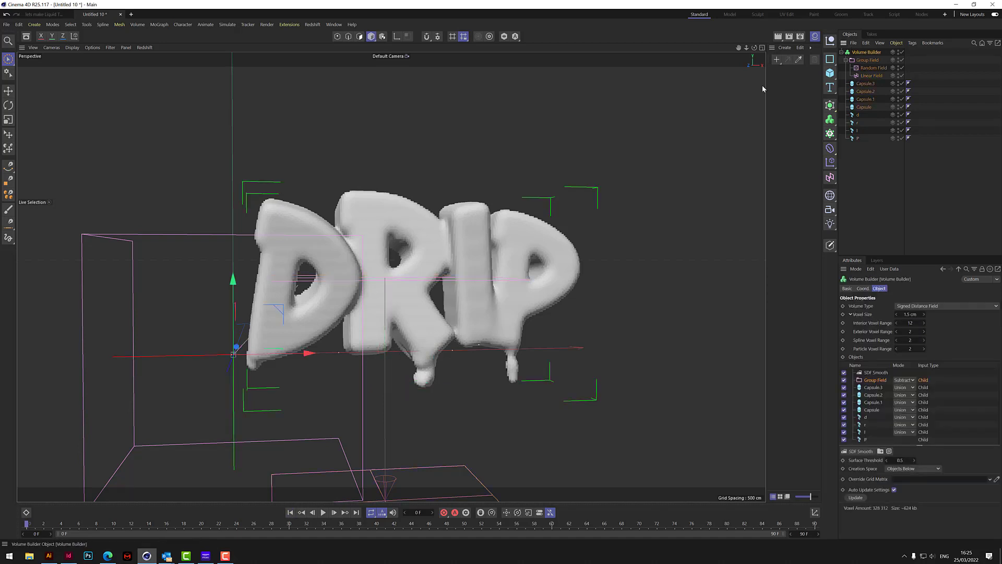
# Raise the Linear Field above DRIP, extend the timeline to 200 frames, and lower the field at frame 100.
pyautogui.click(870, 76)
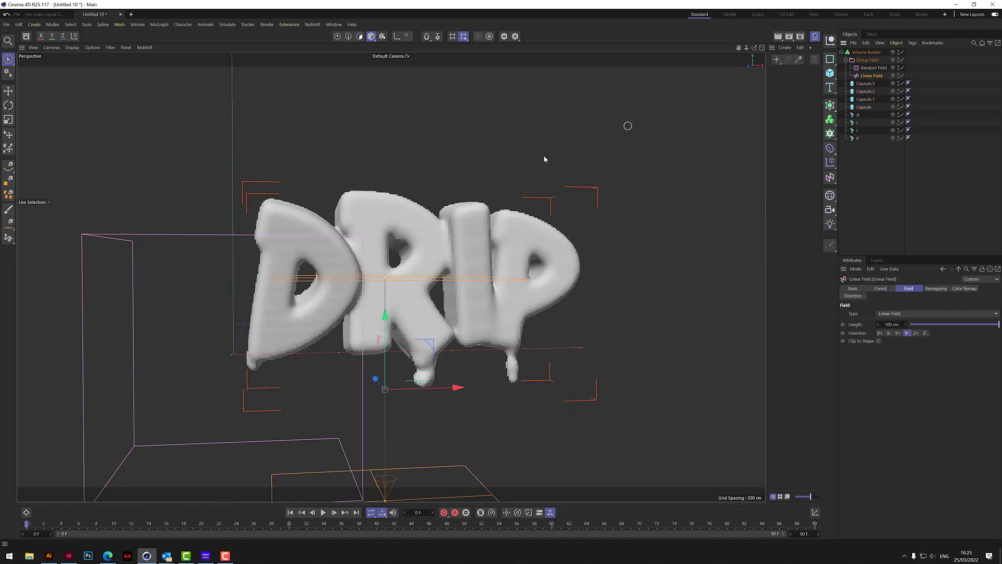
pyautogui.moveTo(383, 313); pyautogui.dragTo(397, 97)
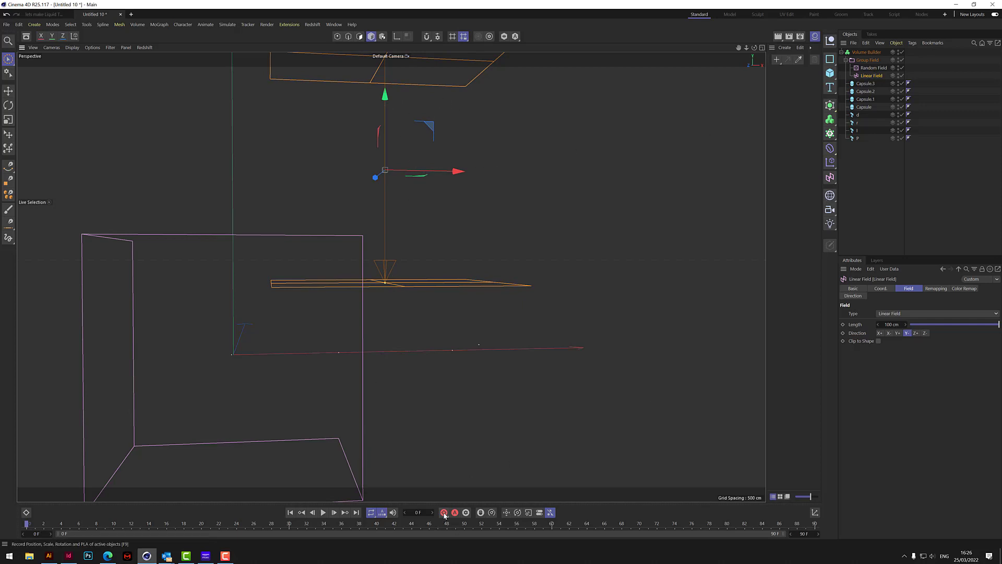
pyautogui.click(807, 534)
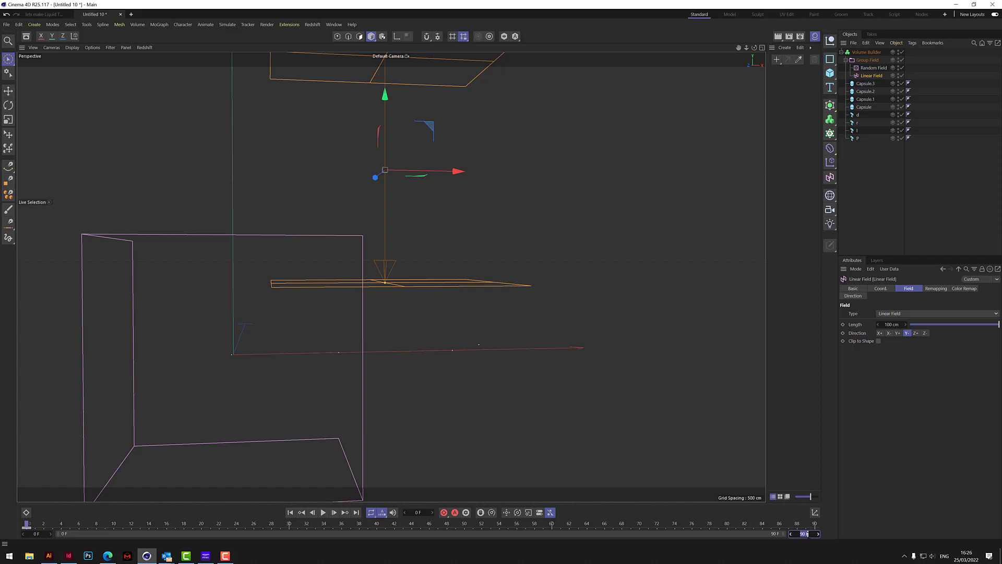
pyautogui.write('200')
pyautogui.press('Return')
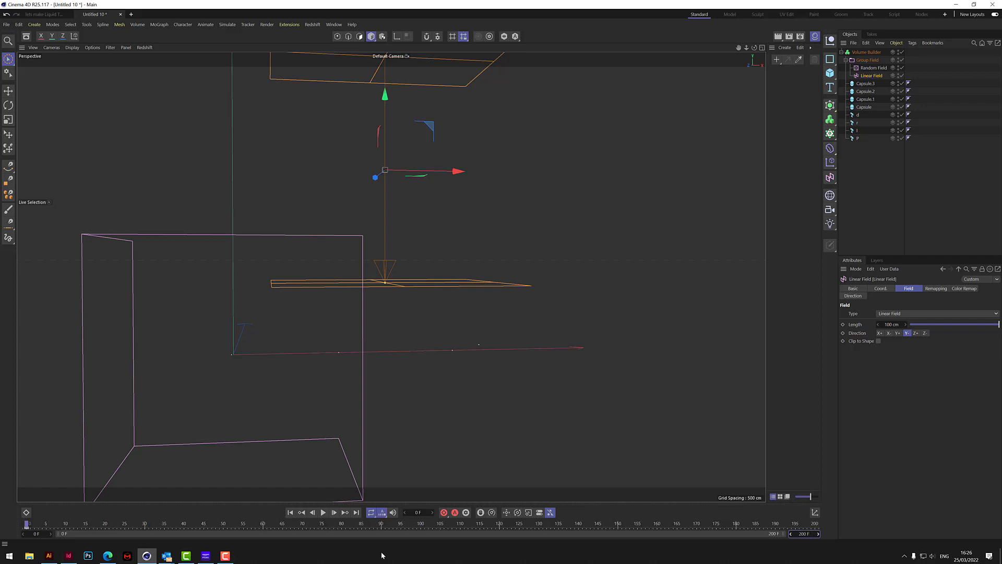
pyautogui.click(422, 525)
pyautogui.moveTo(388, 101); pyautogui.dragTo(386, 432)
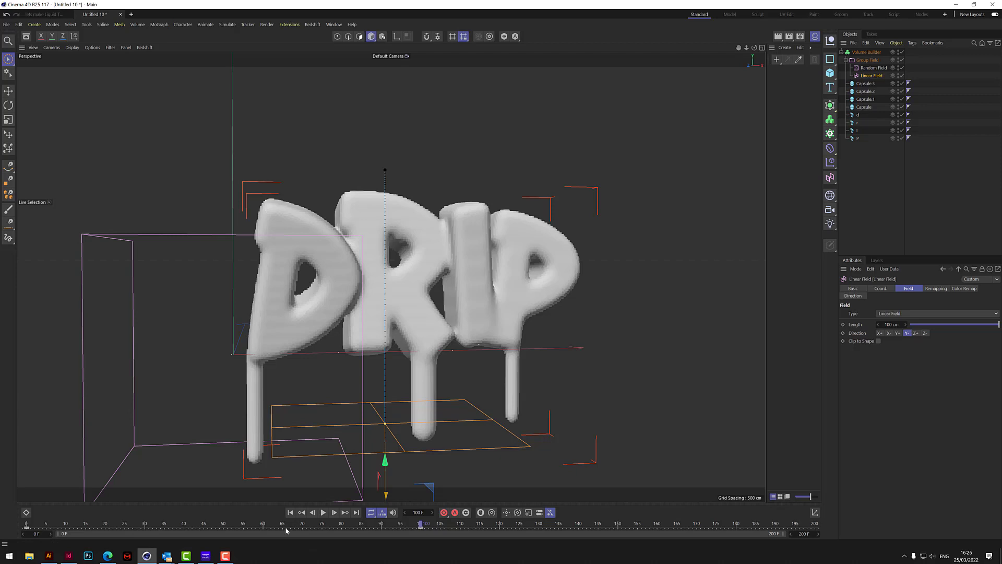
# Play the drip animation from the start, stop at frame 30, and run then cancel a test render.
pyautogui.click(290, 512)
pyautogui.click(323, 512)
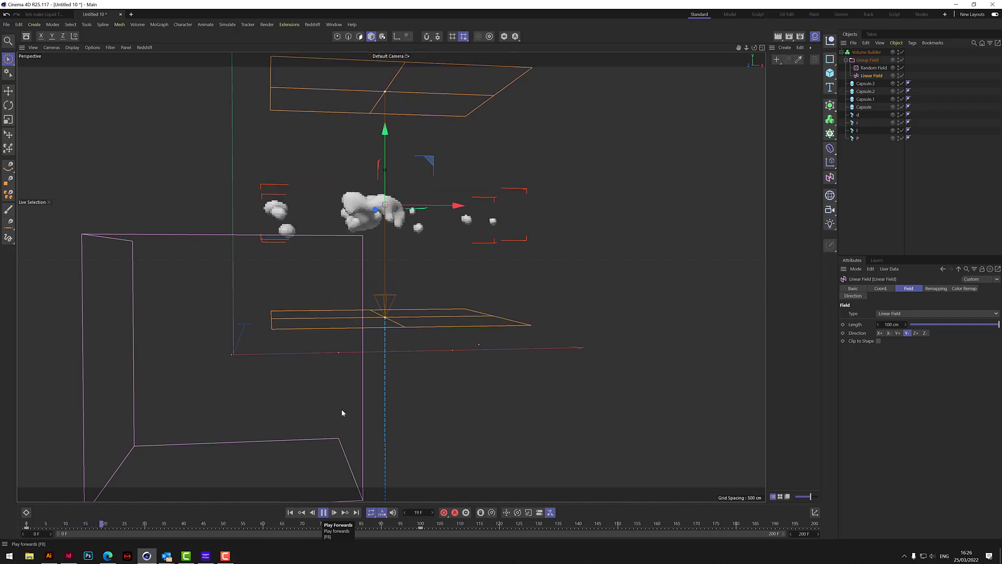
pyautogui.click(324, 512)
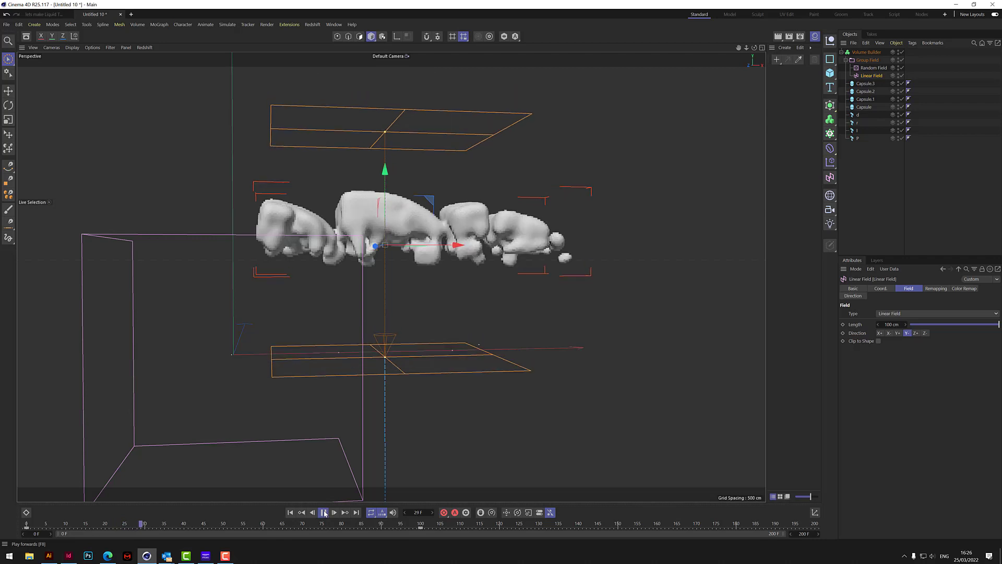
pyautogui.click(779, 37)
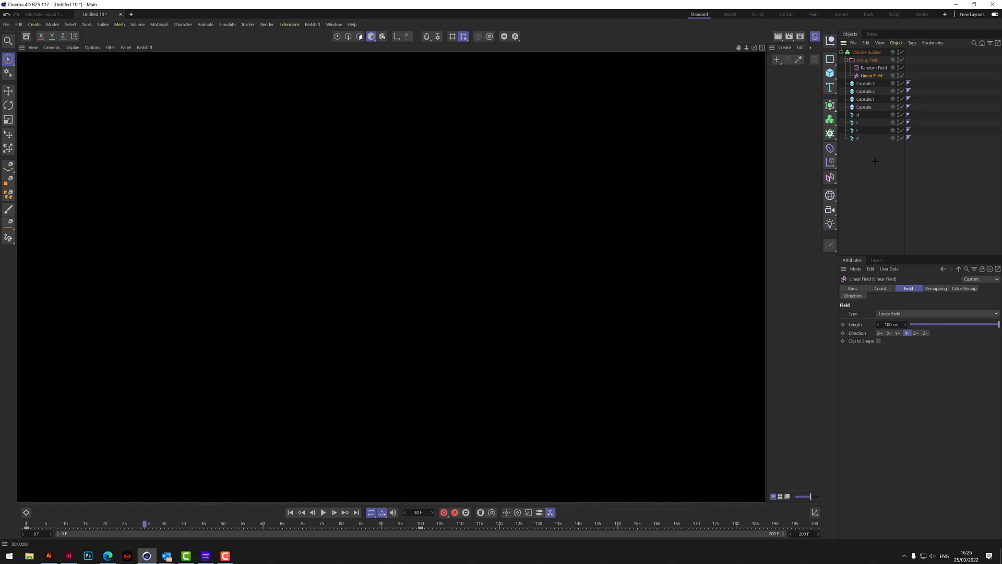
pyautogui.click(877, 162)
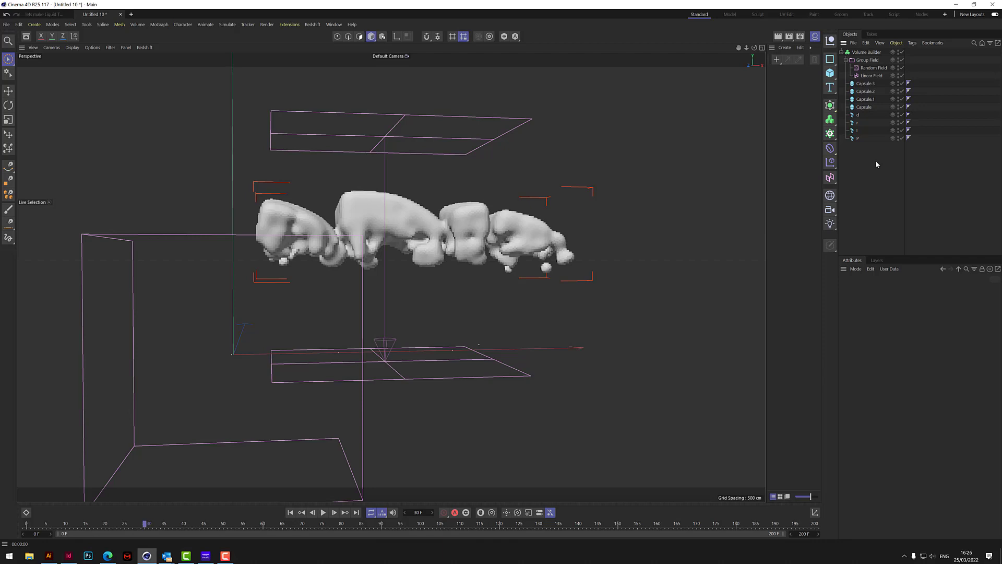
# Add a Volume Mesher, nest the Volume Builder inside it, and test-render the mesh.
pyautogui.click(831, 121)
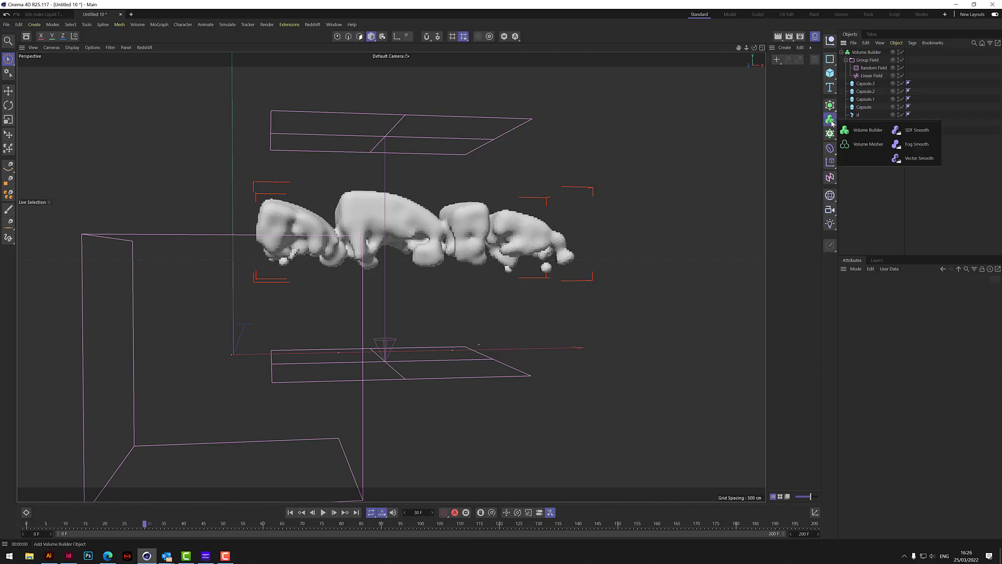
pyautogui.click(870, 147)
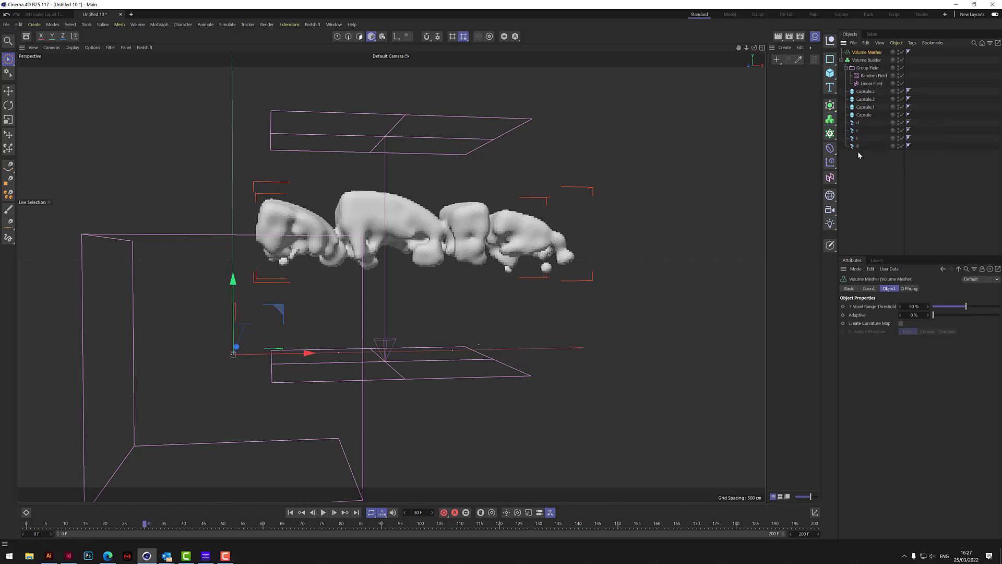
pyautogui.click(862, 61)
pyautogui.moveTo(864, 60); pyautogui.dragTo(869, 54)
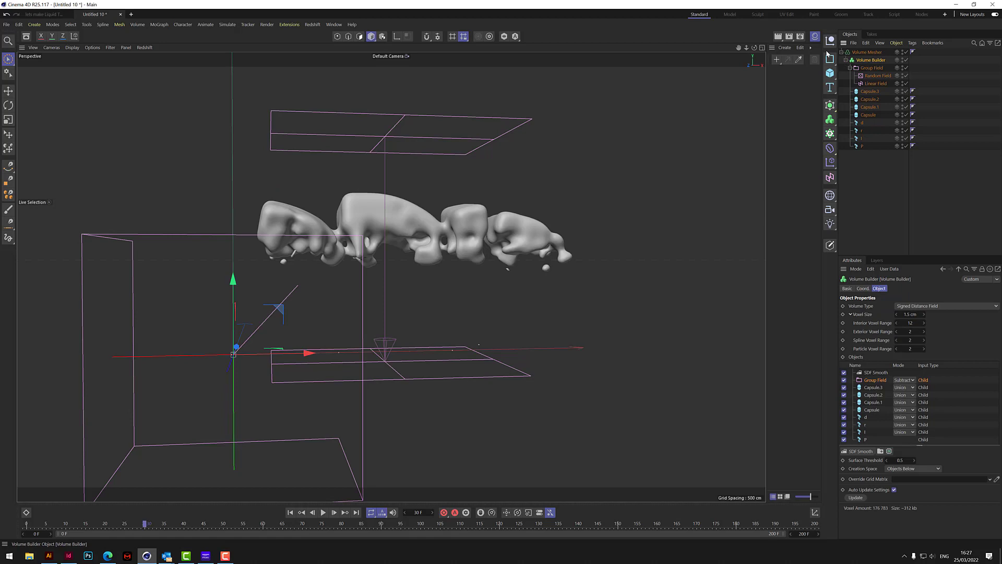
pyautogui.click(778, 37)
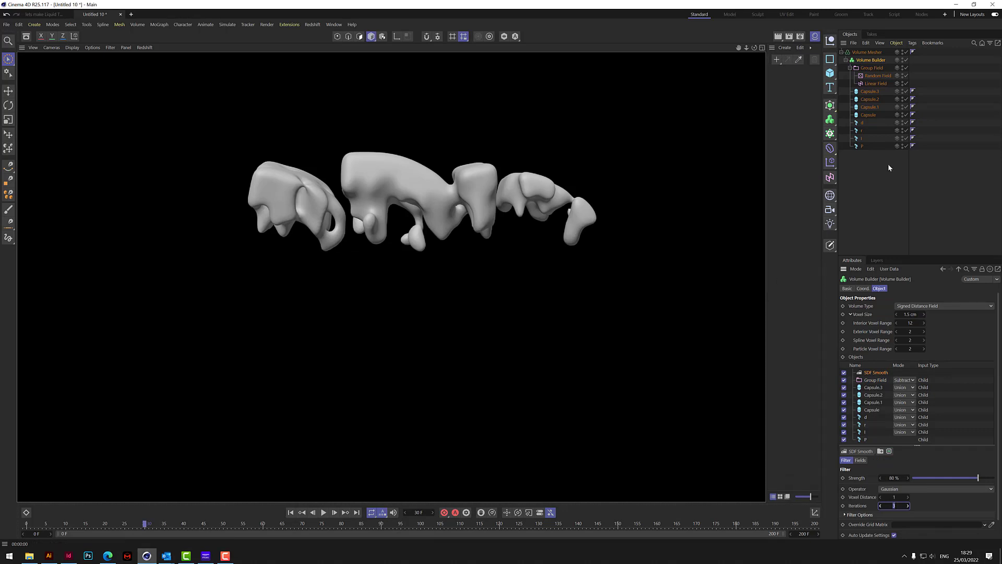
# Add a Displacer deformer under the Volume Mesher and edit its displacement height.
pyautogui.click(864, 52)
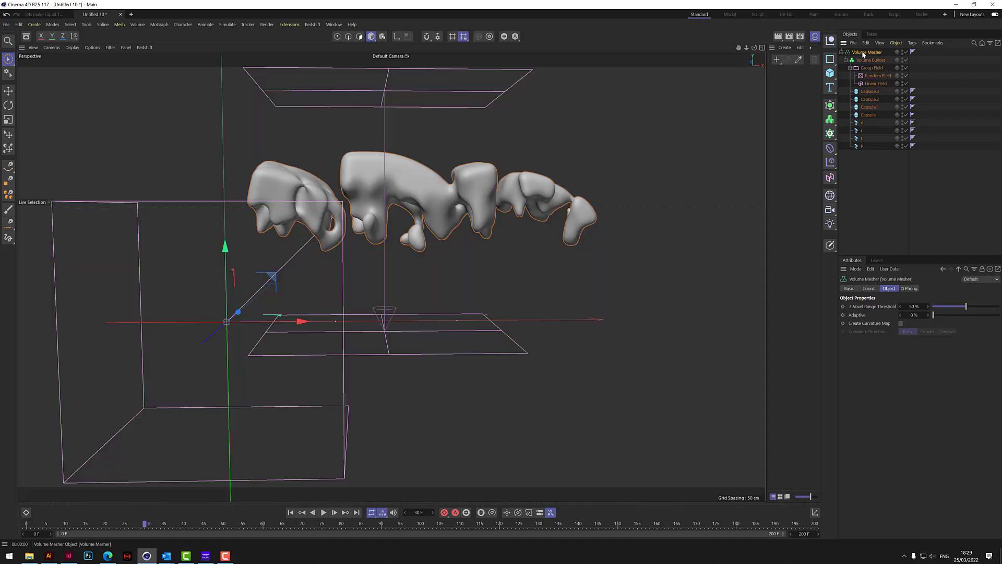
pyautogui.click(830, 150)
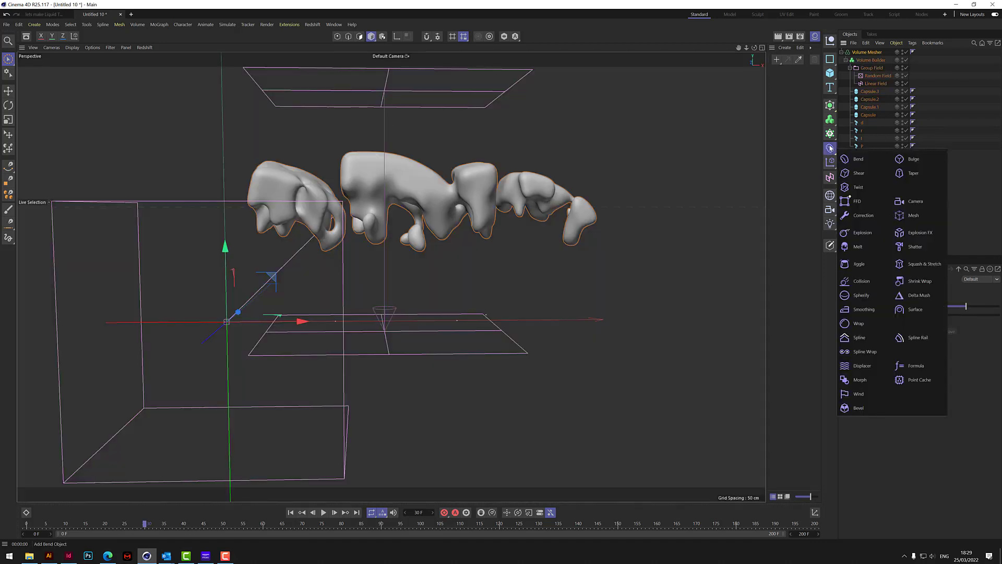
pyautogui.click(862, 366)
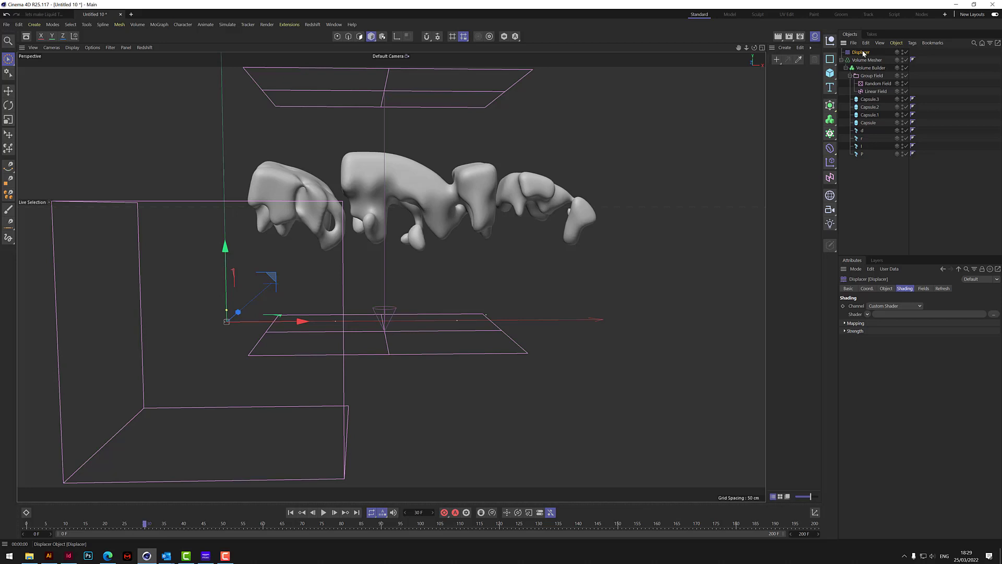
pyautogui.moveTo(870, 63); pyautogui.dragTo(871, 64)
pyautogui.click(887, 289)
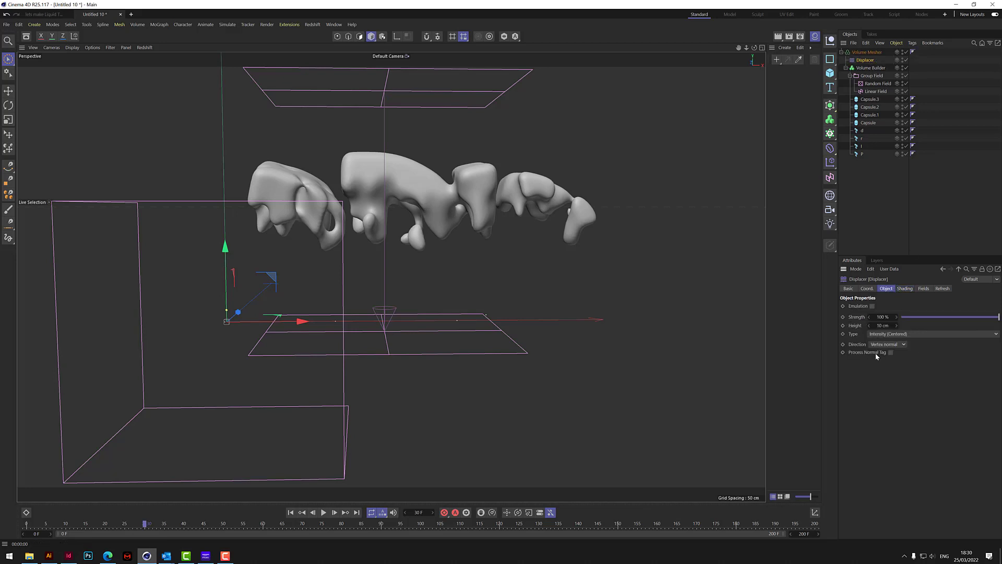
pyautogui.click(882, 325)
# Drive the displacement with a Noise shader set to Sparse Convolution.
pyautogui.click(906, 289)
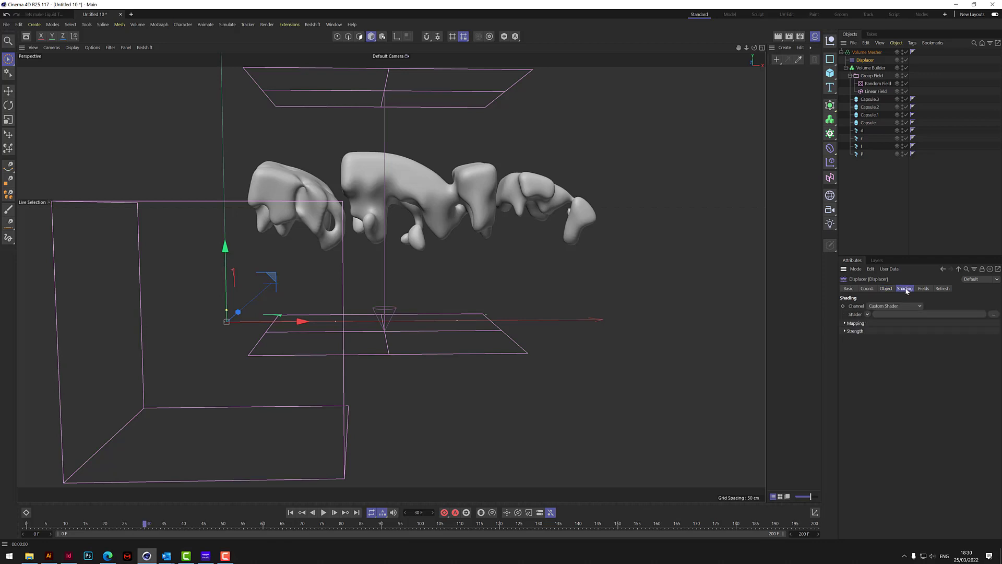
pyautogui.click(868, 314)
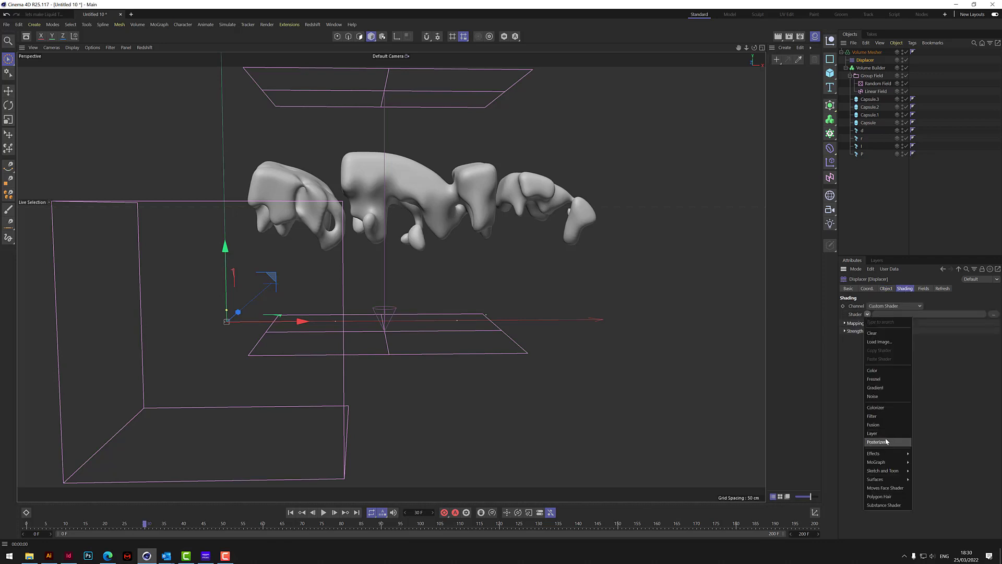
pyautogui.click(883, 396)
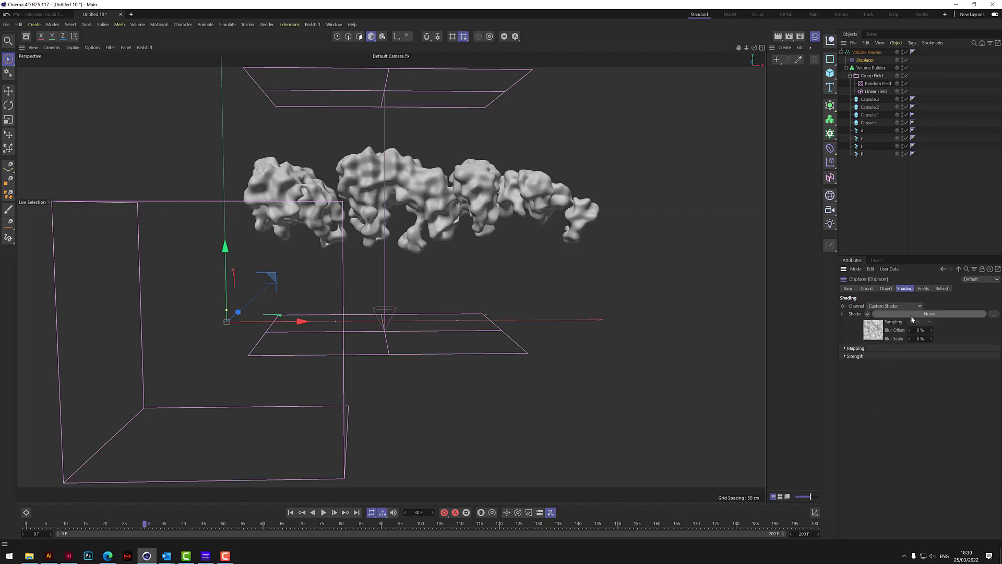
pyautogui.click(911, 313)
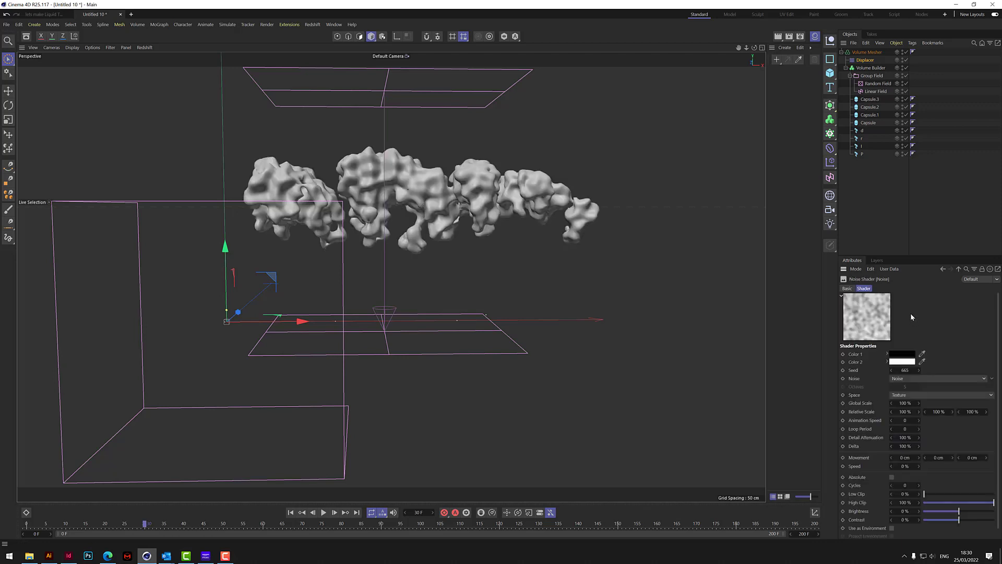
pyautogui.click(907, 378)
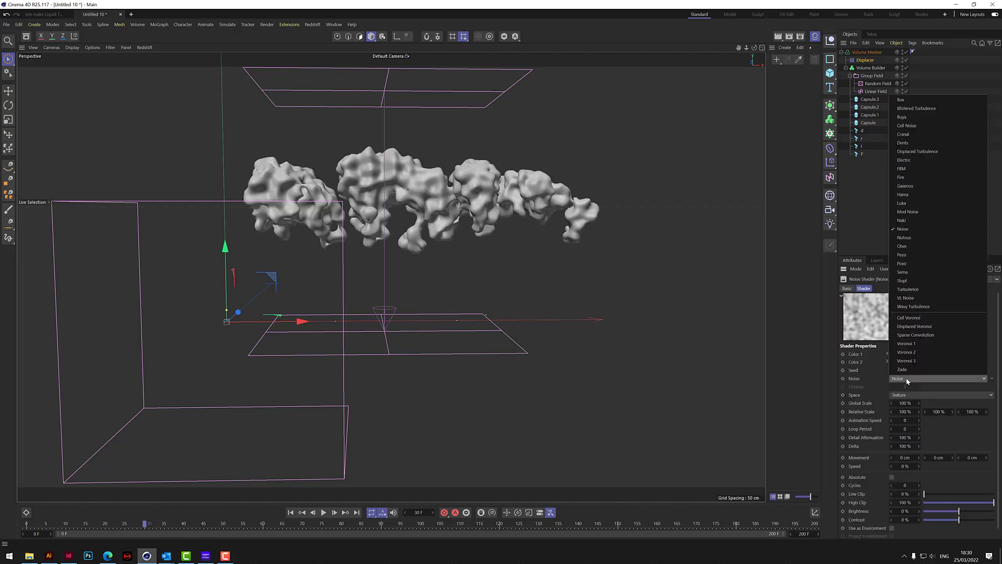
pyautogui.click(920, 335)
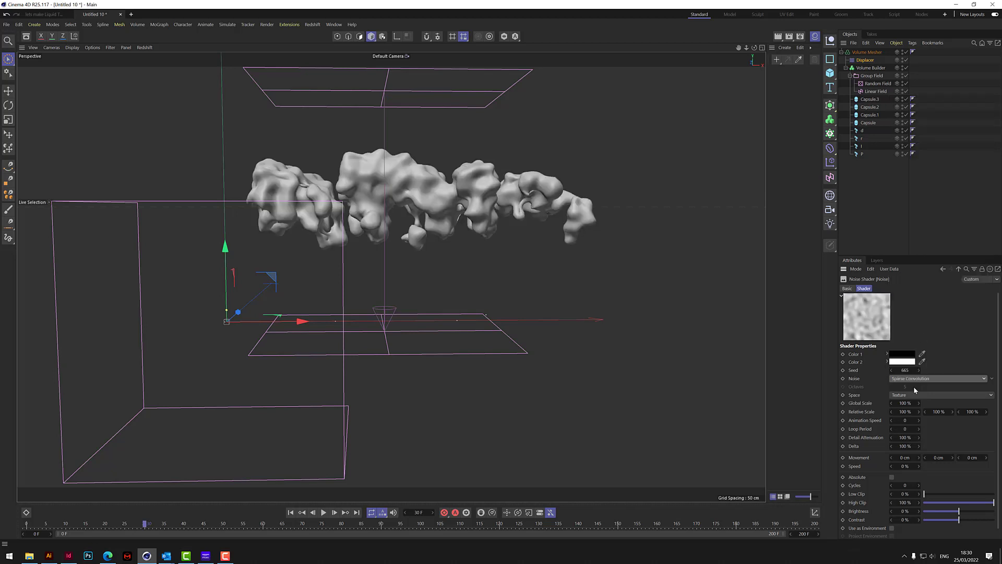
# Set the noise Global Scale to 400% and Animation Speed to 2.
pyautogui.click(905, 403)
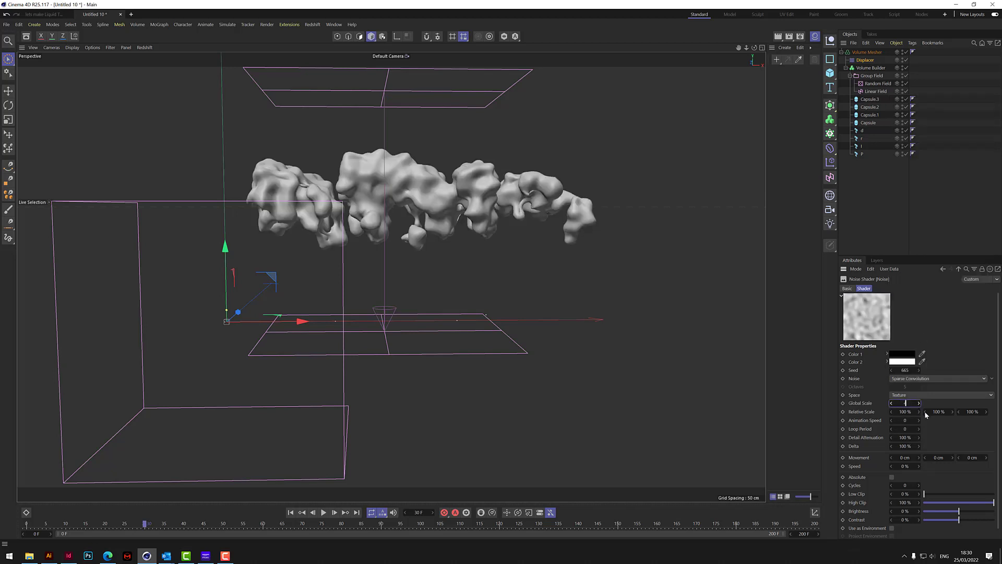
pyautogui.press('Return')
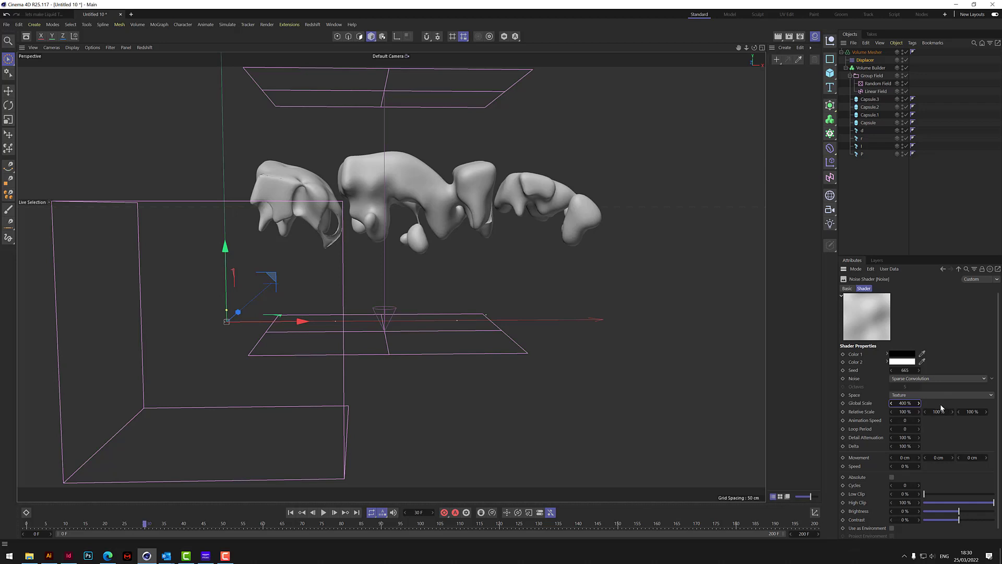
pyautogui.click(907, 420)
pyautogui.write('2')
pyautogui.press('Return')
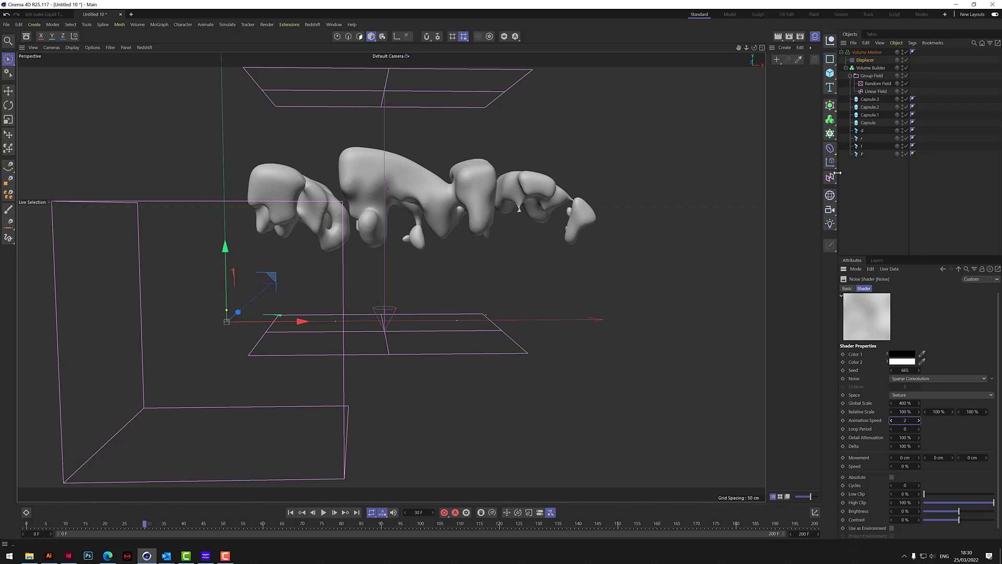
pyautogui.click(830, 148)
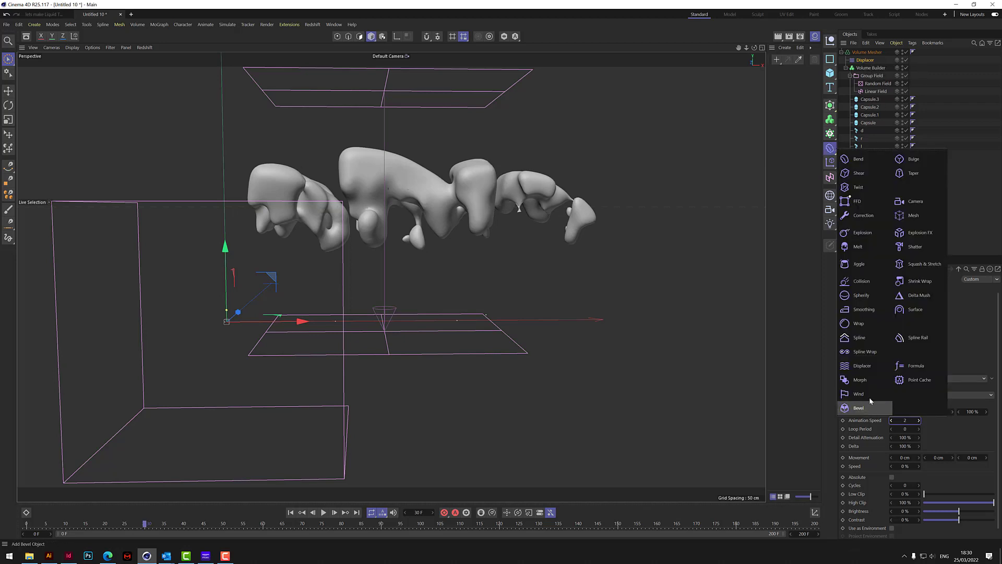
# Add a Smoothing deformer under the Volume Mesher and play the animation.
pyautogui.click(864, 309)
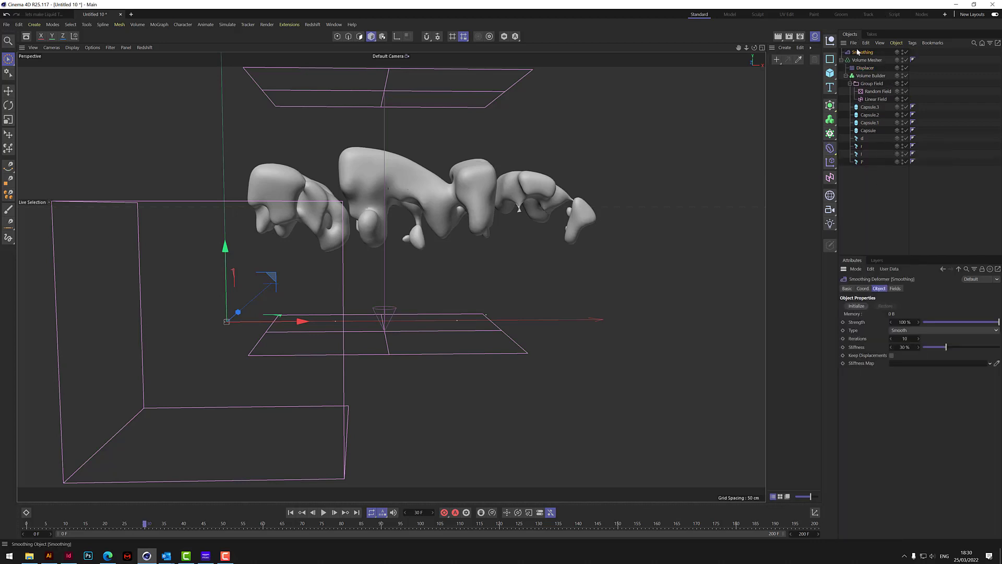
pyautogui.moveTo(857, 54); pyautogui.dragTo(865, 67)
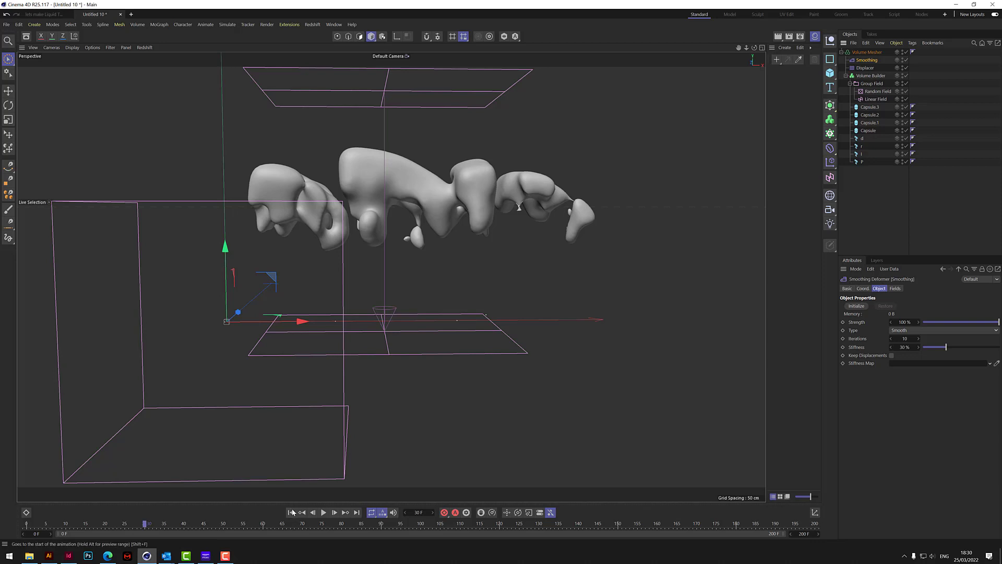
pyautogui.click(323, 513)
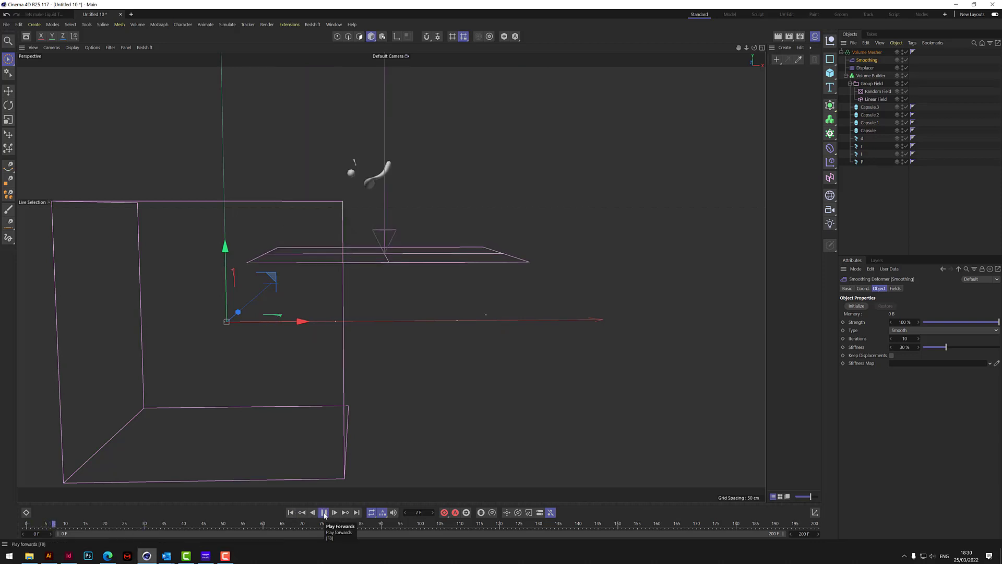
# Stop at frame 10 and create a new material coloured H 72°, S 100%, V 80%.
pyautogui.click(324, 512)
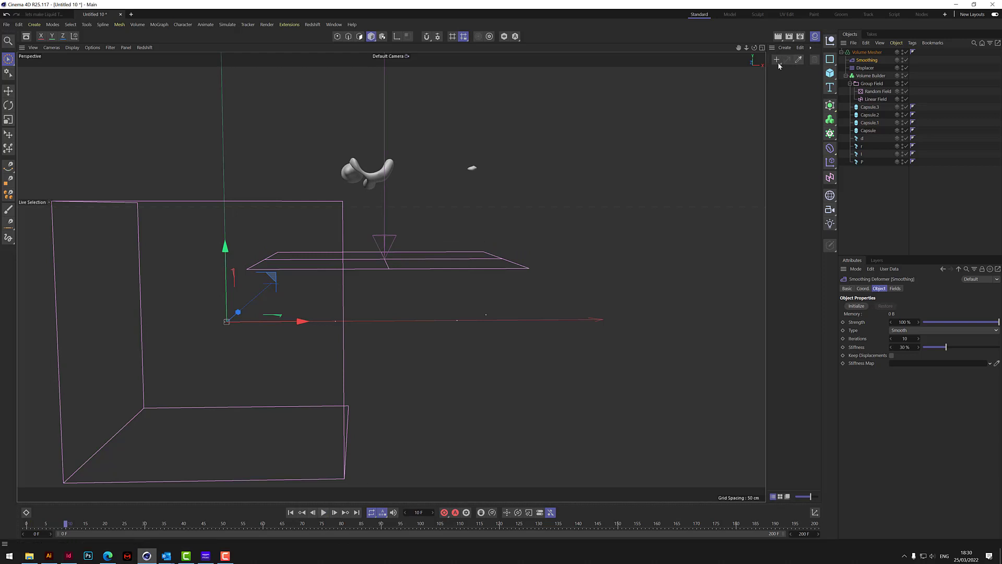
pyautogui.click(777, 60)
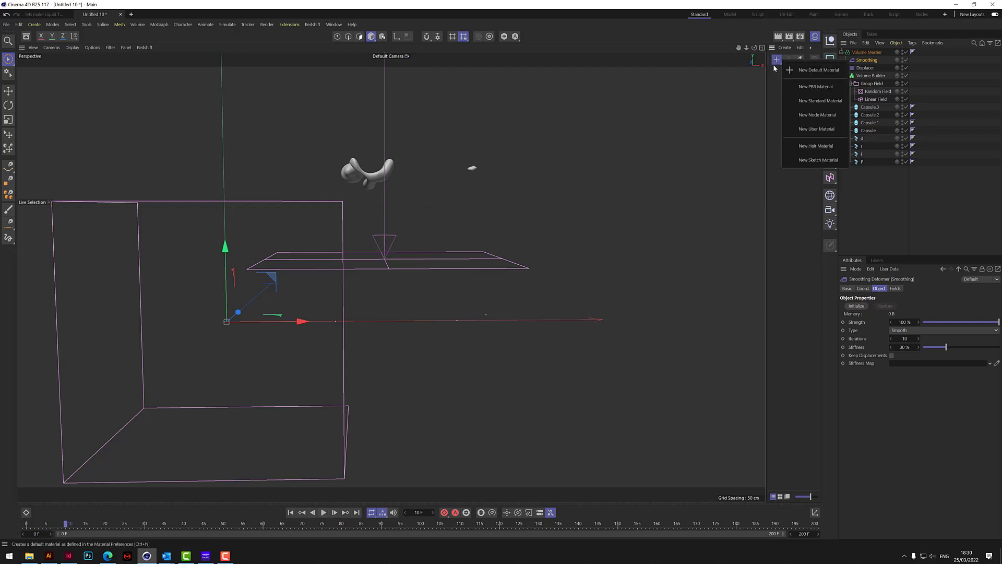
pyautogui.click(814, 70)
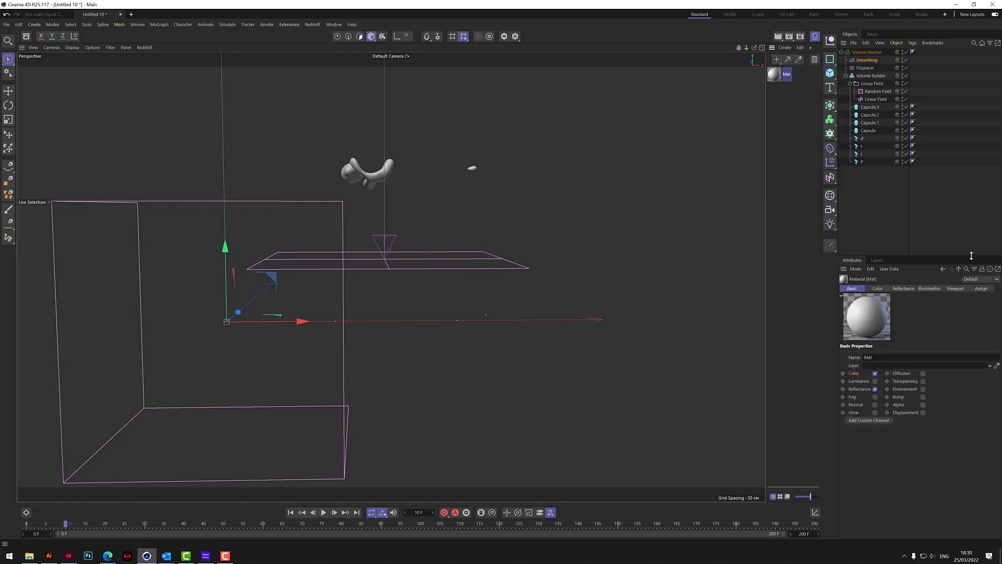
pyautogui.click(878, 288)
pyautogui.click(996, 384)
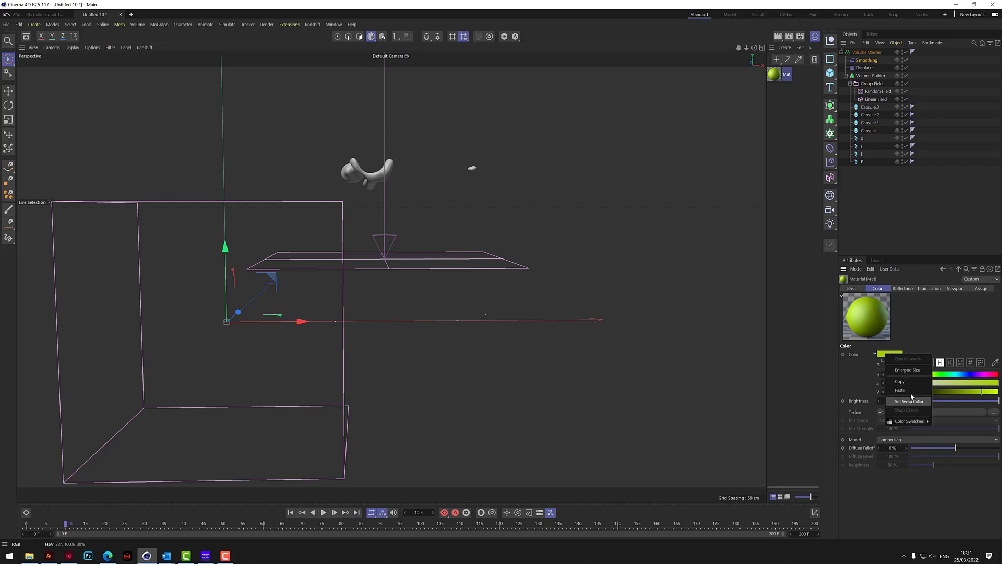
# Enable Luminance on Mat and load a Subsurface Scattering shader as its texture.
pyautogui.click(852, 288)
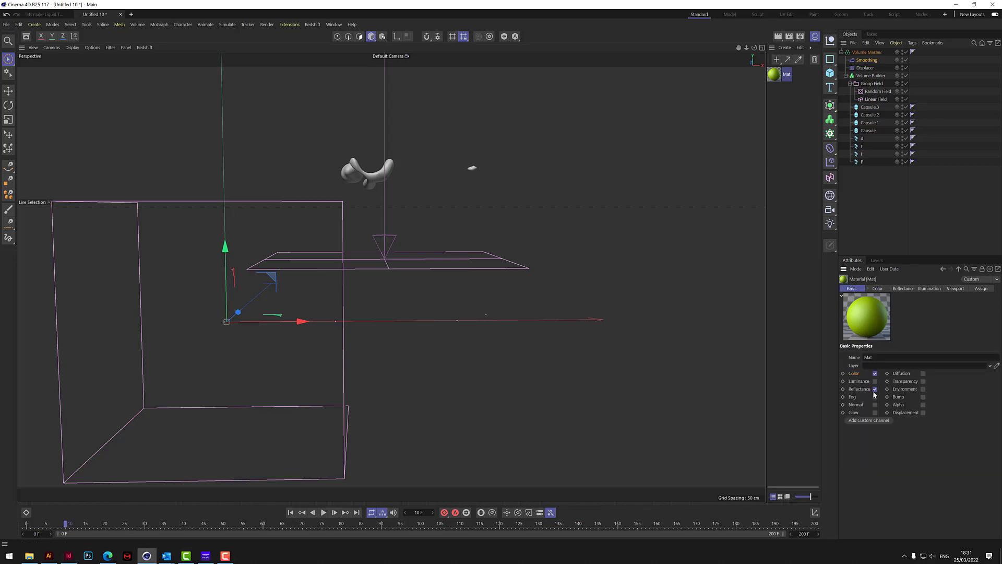
pyautogui.click(875, 381)
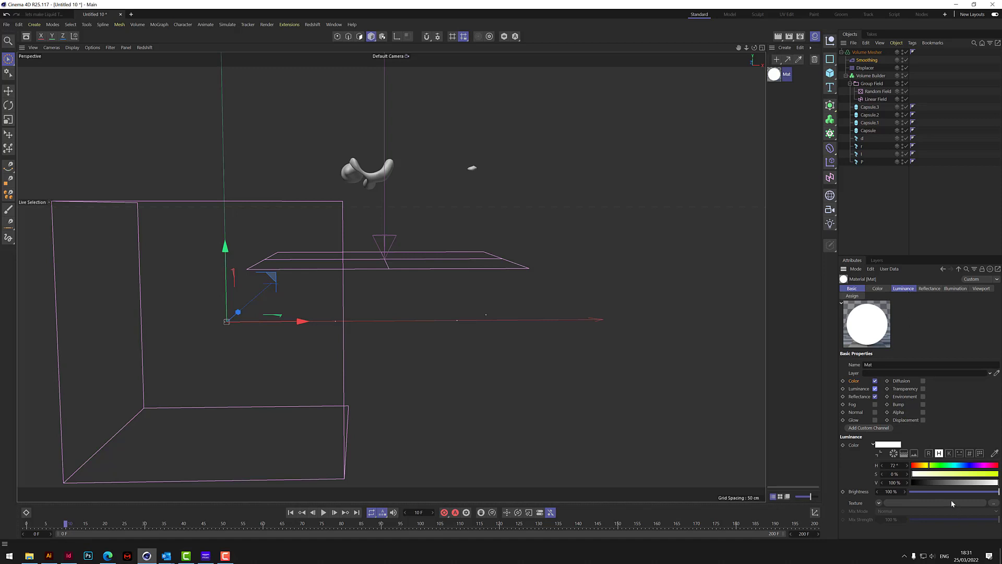
pyautogui.click(879, 503)
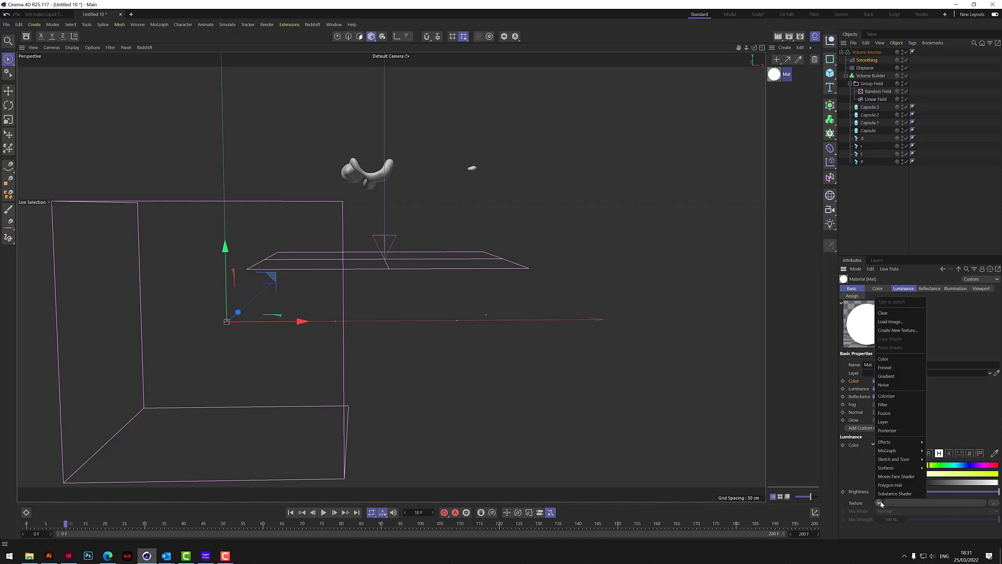
pyautogui.moveTo(897, 442)
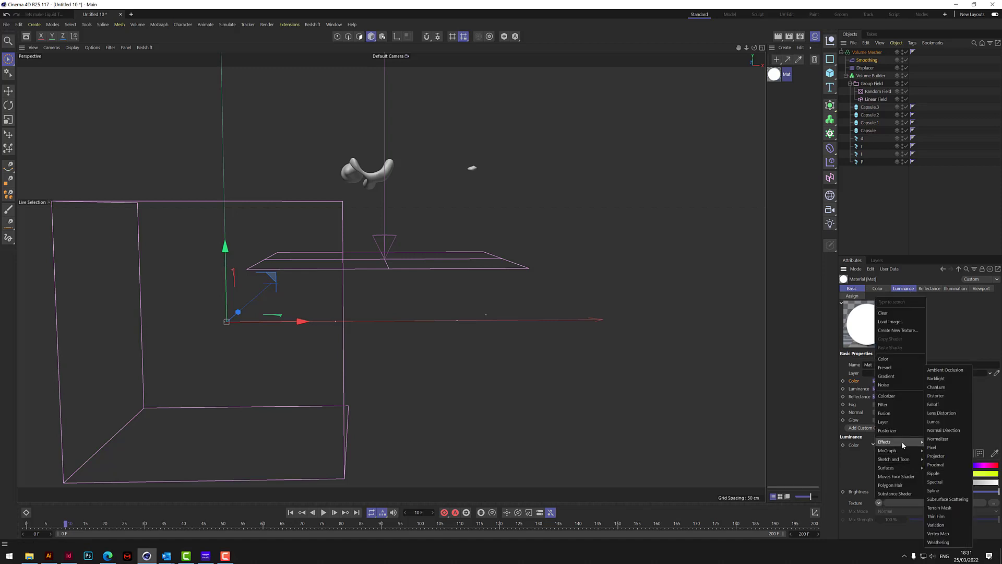
pyautogui.click(947, 500)
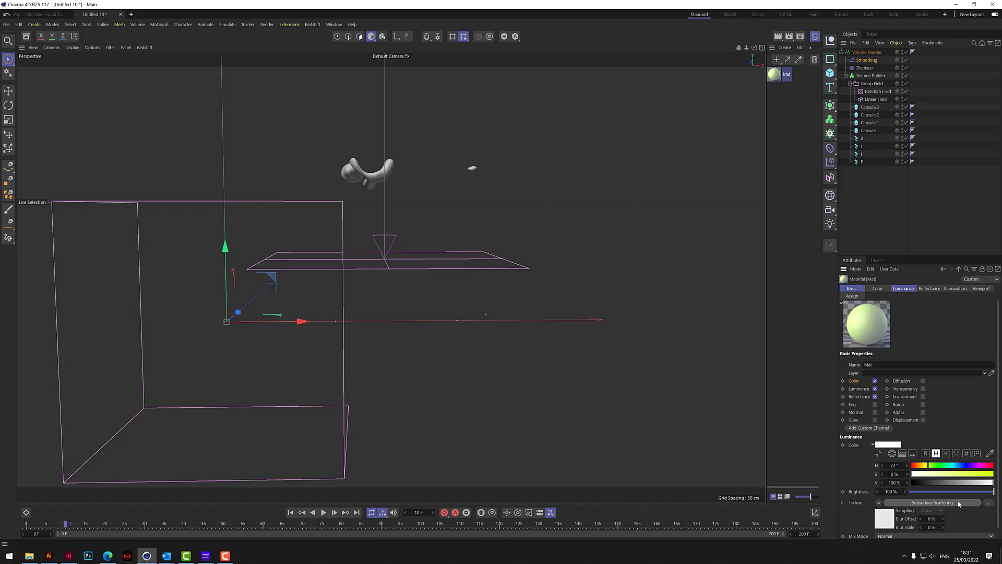
# Paste the yellow-green into the scattering colour and set path length to about 33 cm.
pyautogui.click(959, 503)
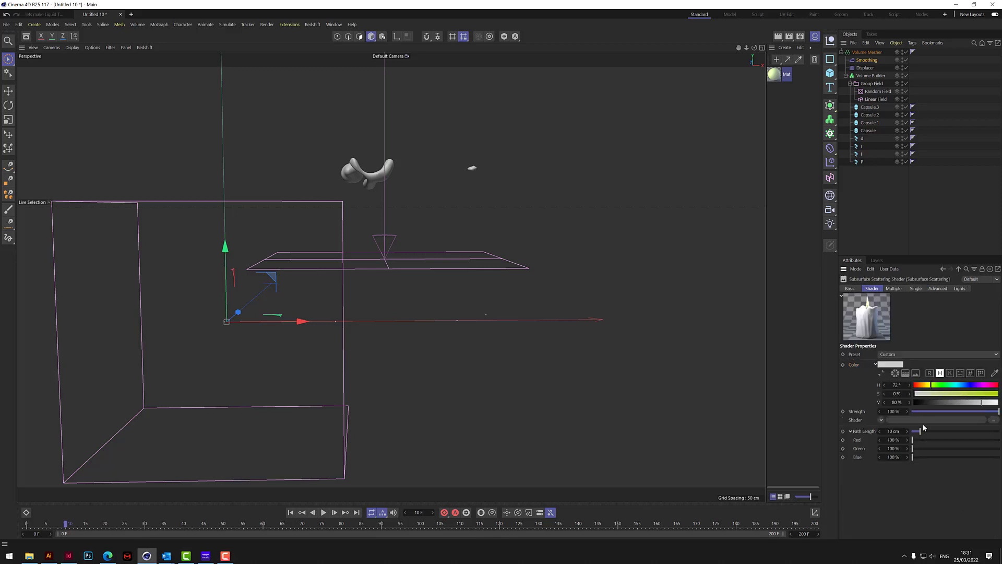
pyautogui.rightClick(895, 368)
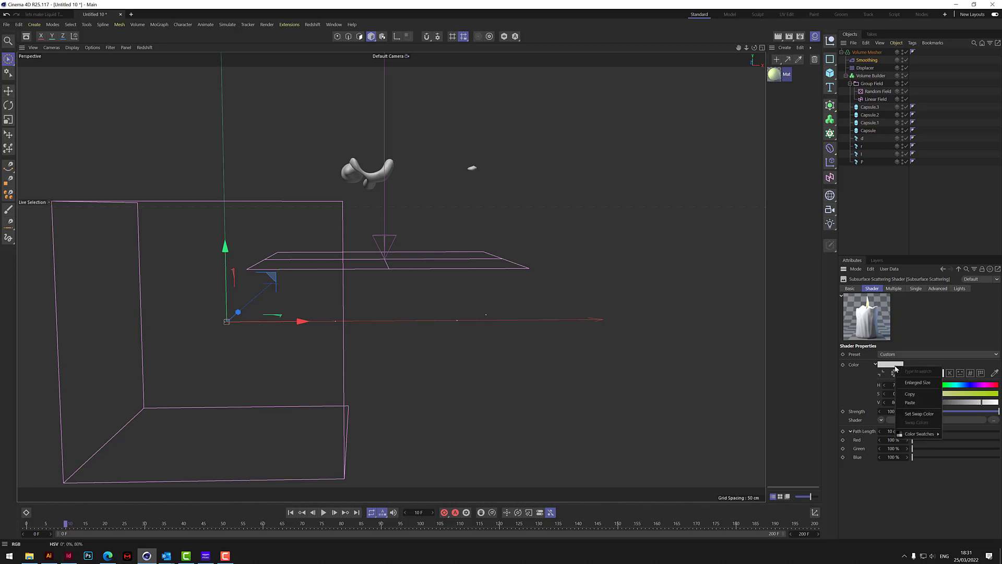
pyautogui.click(914, 403)
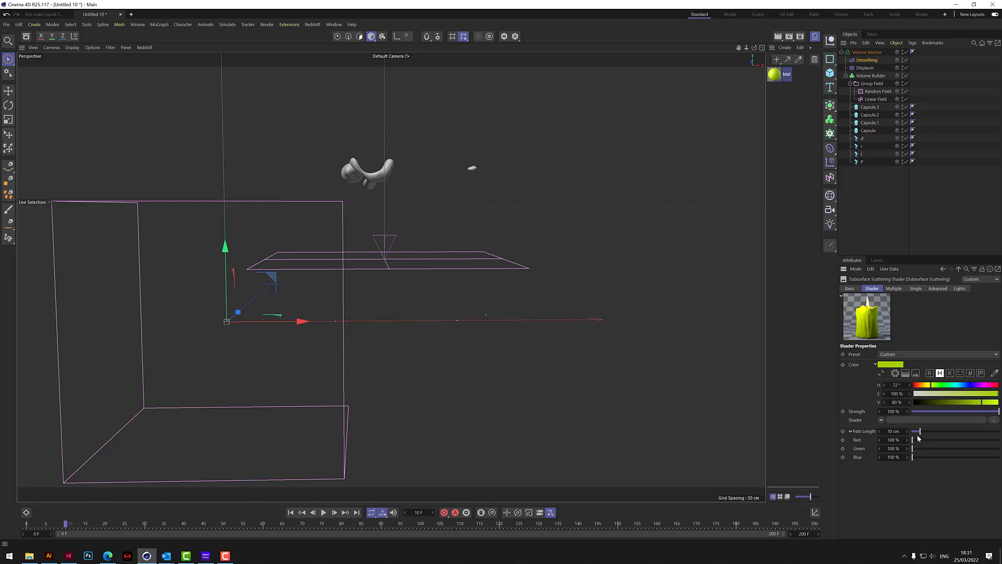
pyautogui.click(950, 432)
pyautogui.moveTo(953, 431); pyautogui.dragTo(941, 432)
# Set scattering Strength to 150% and apply Mat to the Volume Mesher.
pyautogui.doubleClick(893, 412)
pyautogui.write('150')
pyautogui.press('Return')
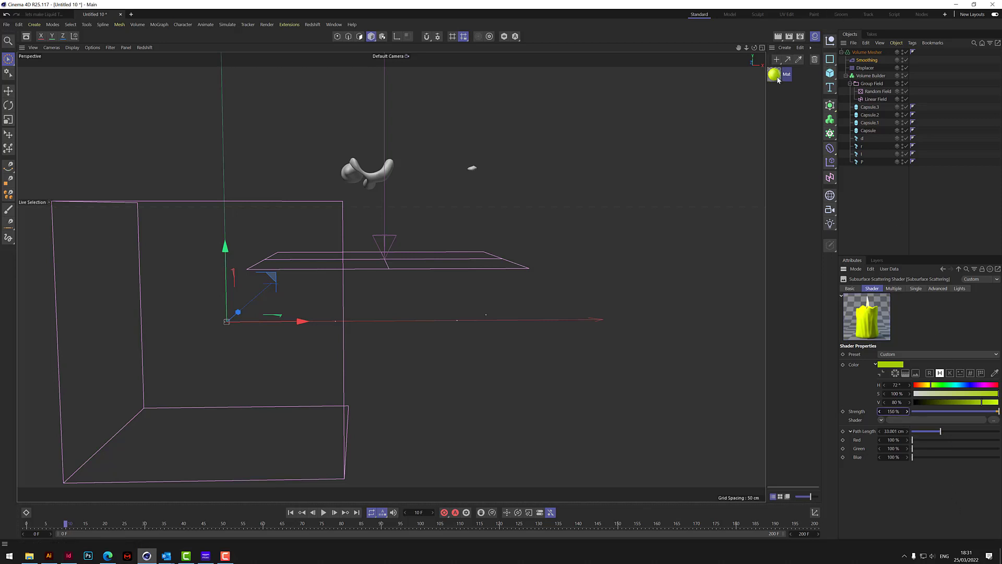
pyautogui.moveTo(776, 75); pyautogui.dragTo(879, 54)
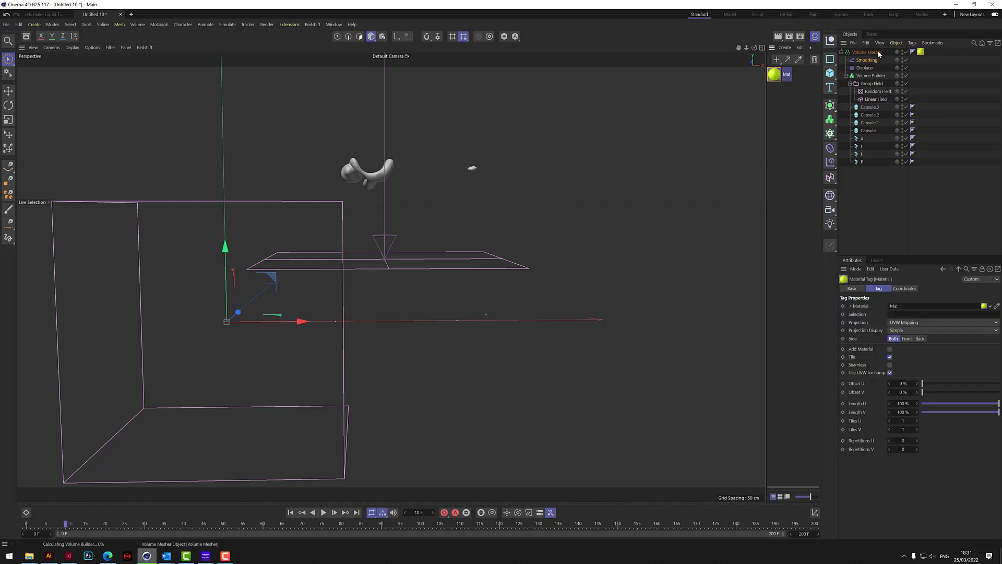
# Add a Background object with a custom black display colour.
pyautogui.click(831, 197)
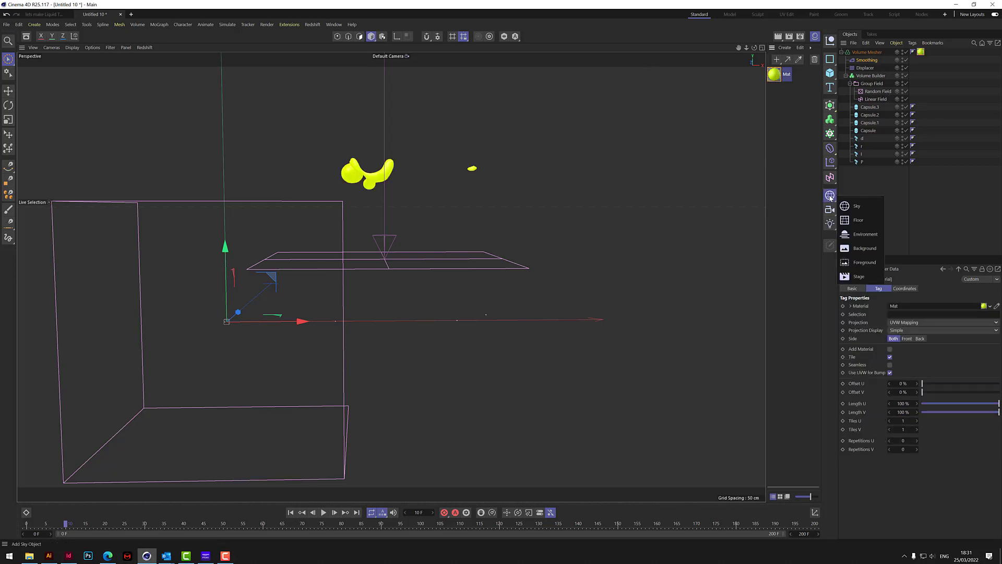
pyautogui.click(864, 249)
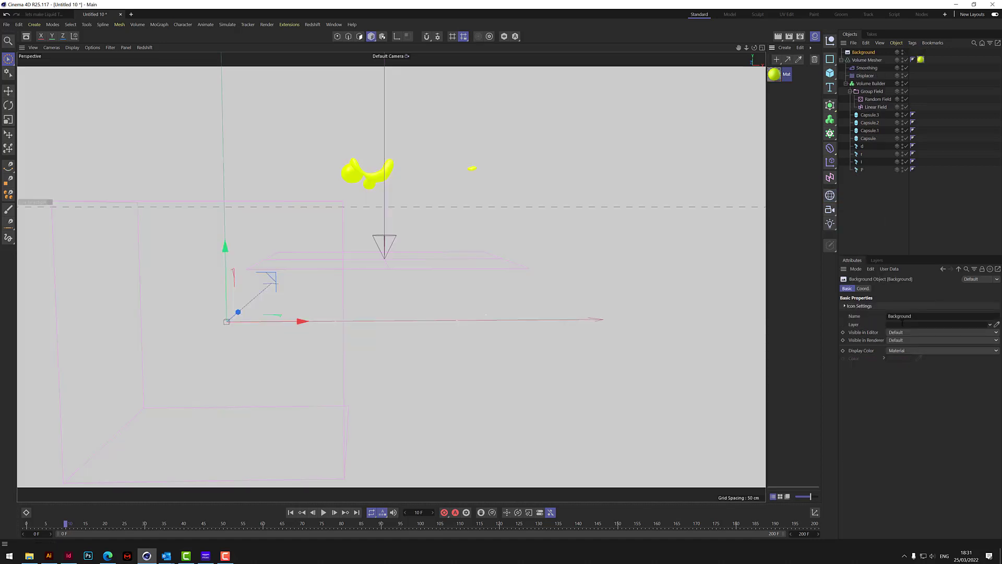
pyautogui.click(905, 351)
pyautogui.click(907, 379)
pyautogui.click(900, 358)
pyautogui.moveTo(946, 451); pyautogui.dragTo(918, 451)
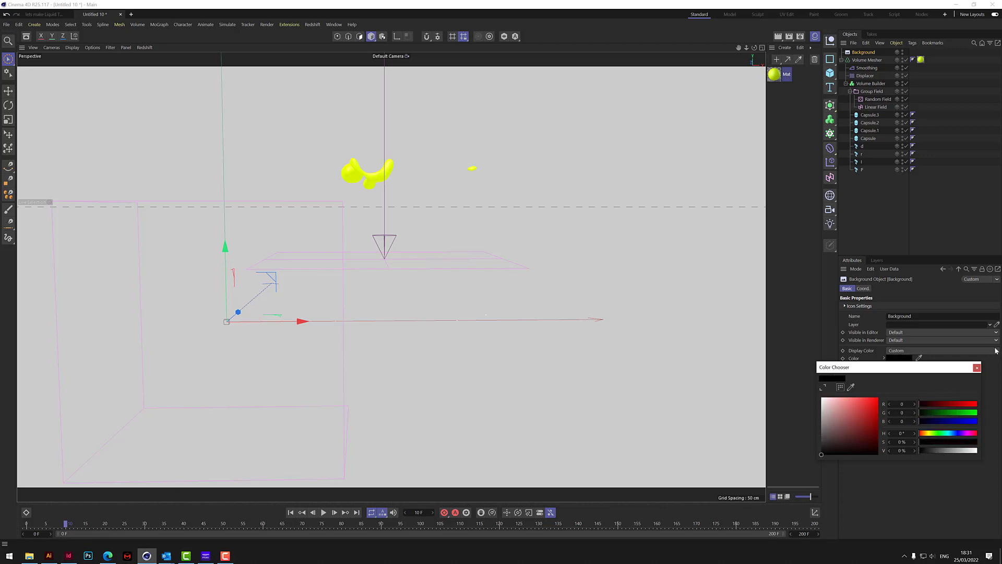
pyautogui.click(977, 368)
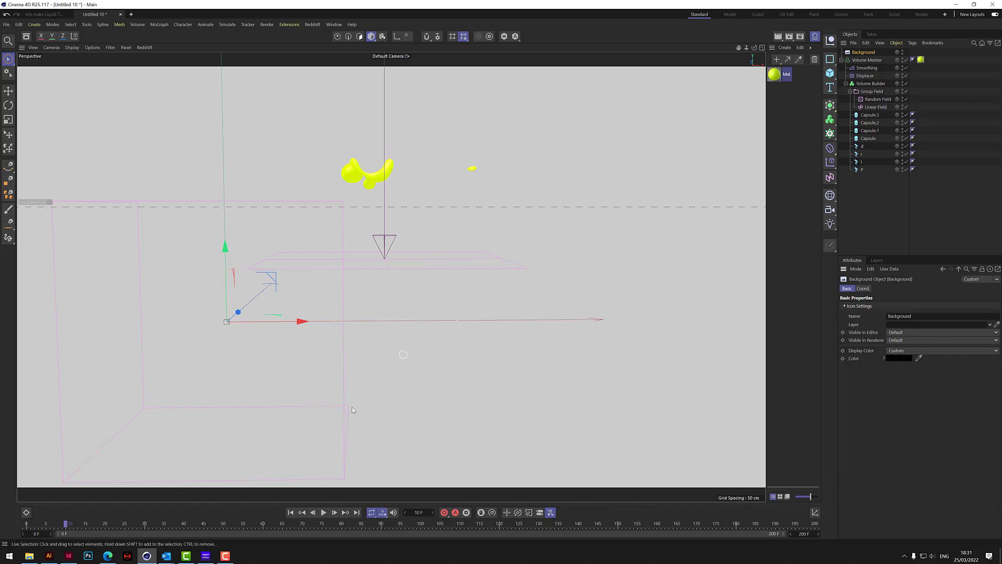
# Stop playback, jump to frame 57, and render the view.
pyautogui.click(324, 512)
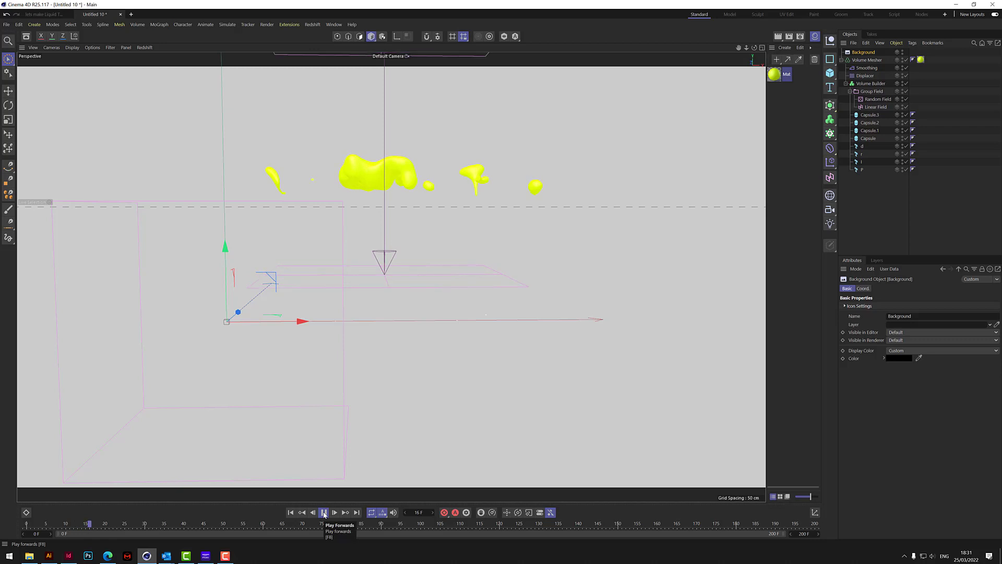
pyautogui.click(252, 527)
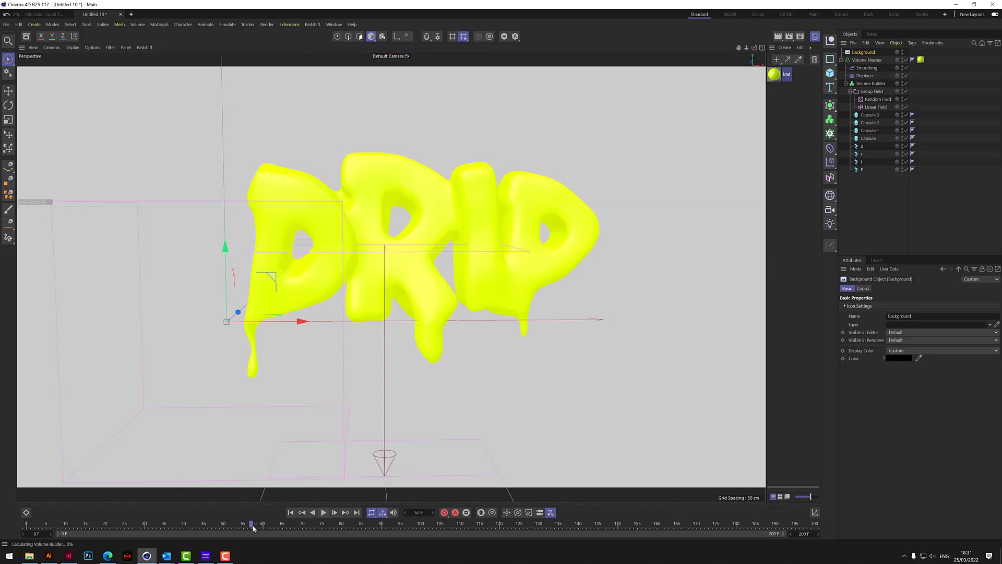
pyautogui.click(778, 36)
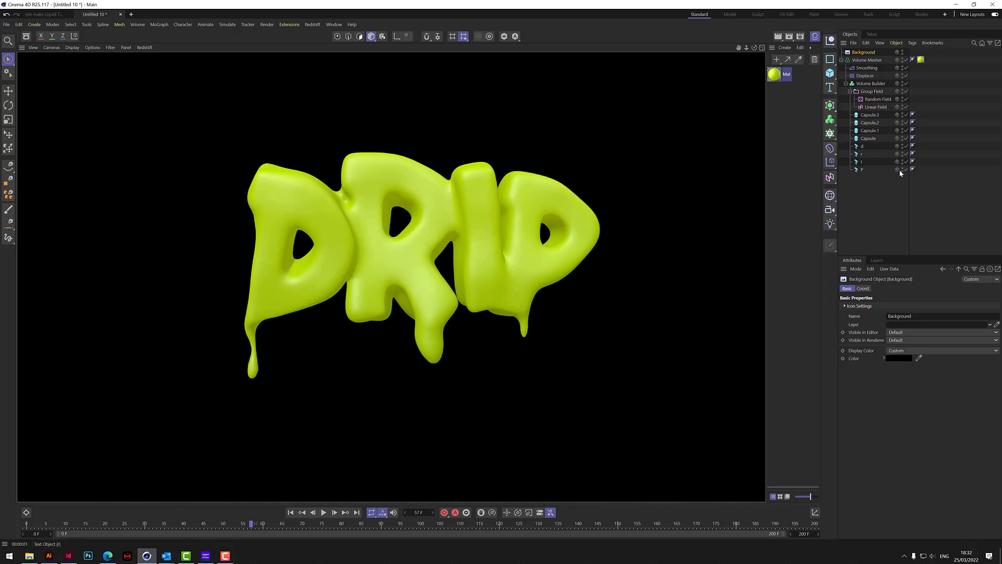
# Add an Area Light with Area shadows at DRIP's lower left and test-render it.
pyautogui.click(884, 183)
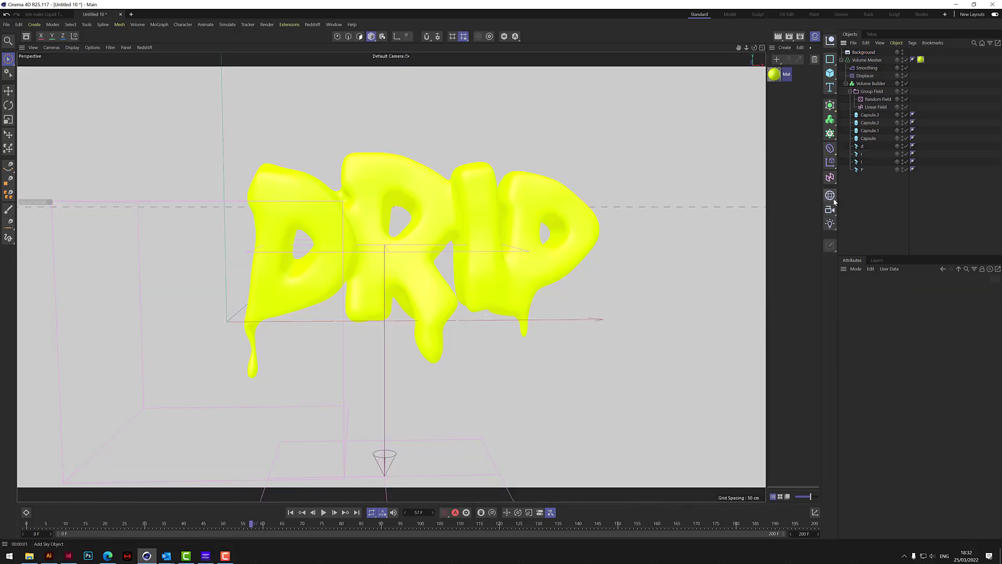
pyautogui.click(830, 226)
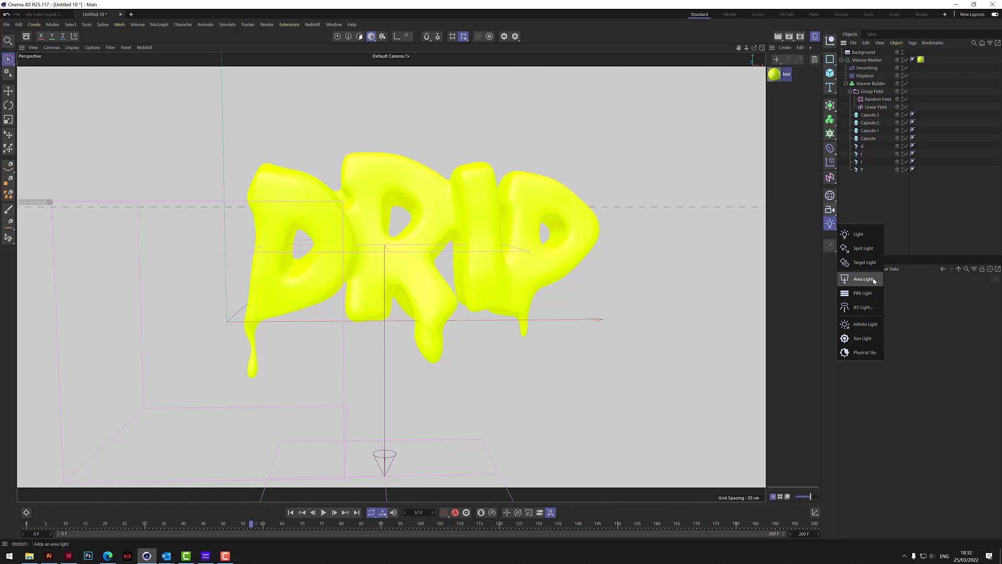
pyautogui.click(863, 279)
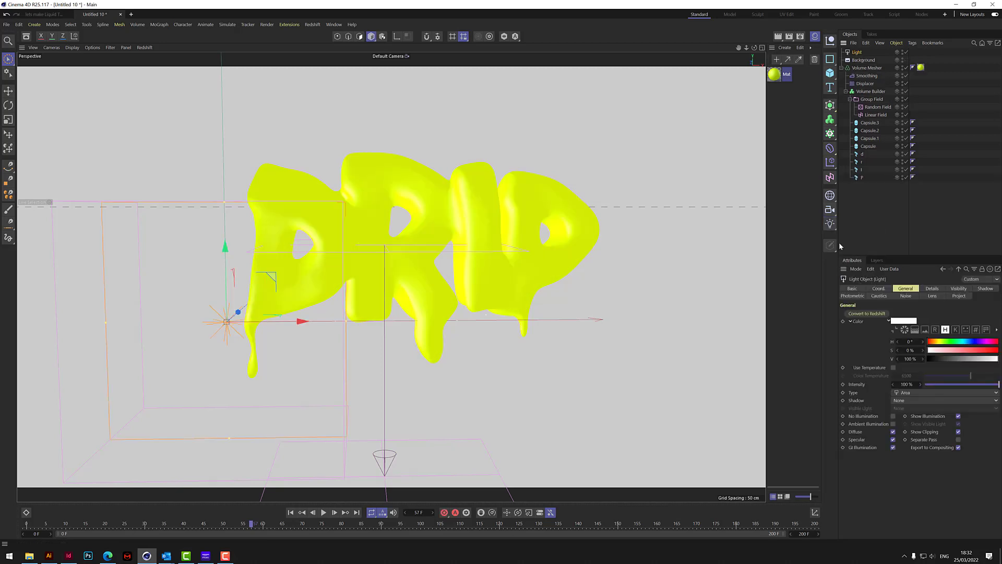
pyautogui.click(909, 400)
pyautogui.click(917, 434)
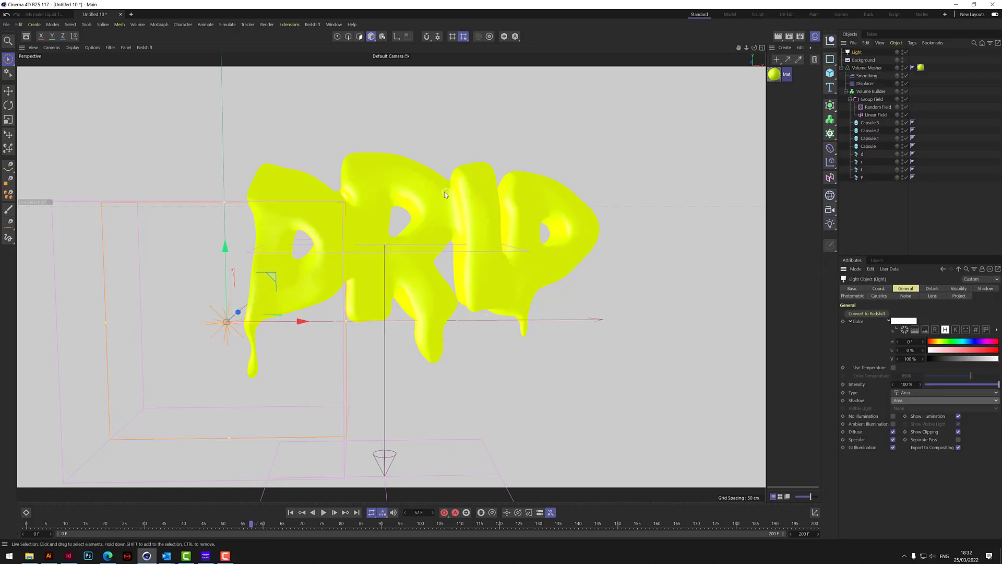
pyautogui.moveTo(238, 312); pyautogui.dragTo(256, 329)
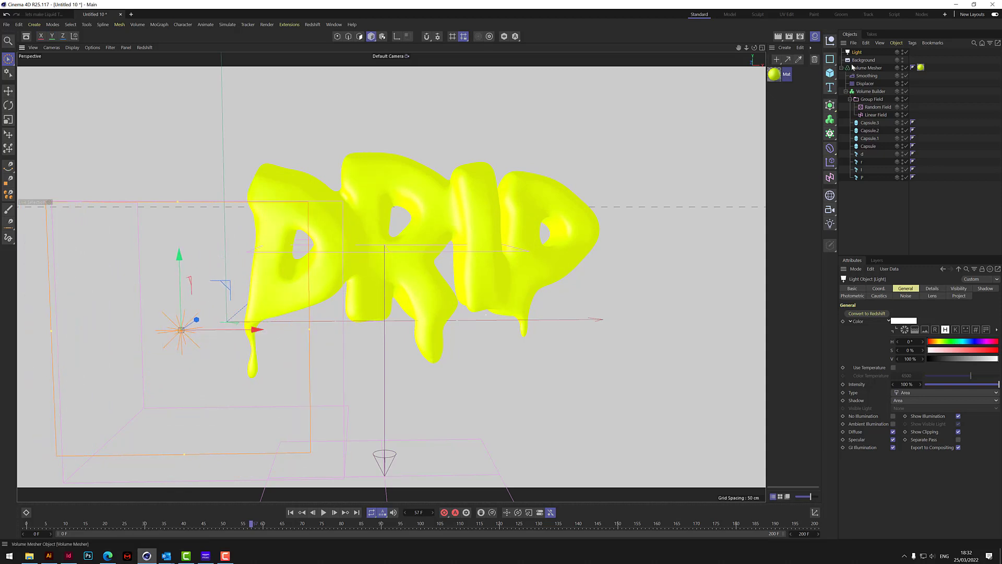
pyautogui.click(778, 37)
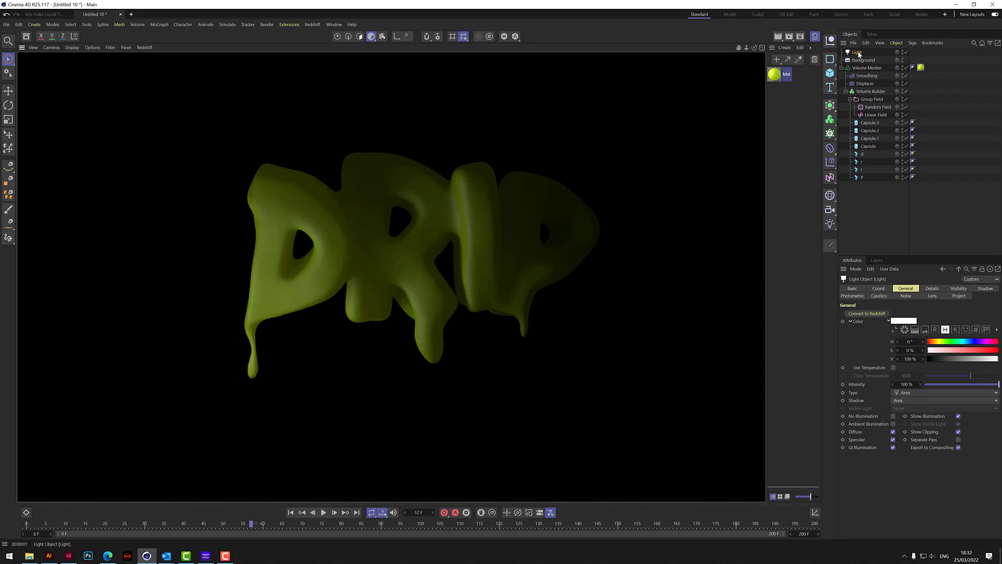
# Duplicate the light as Light.1 and place it to the right, nearer the camera and slightly higher.
pyautogui.keyDown('ctrl'); pyautogui.moveTo(858, 53); pyautogui.dragTo(856, 61); pyautogui.keyUp('ctrl')
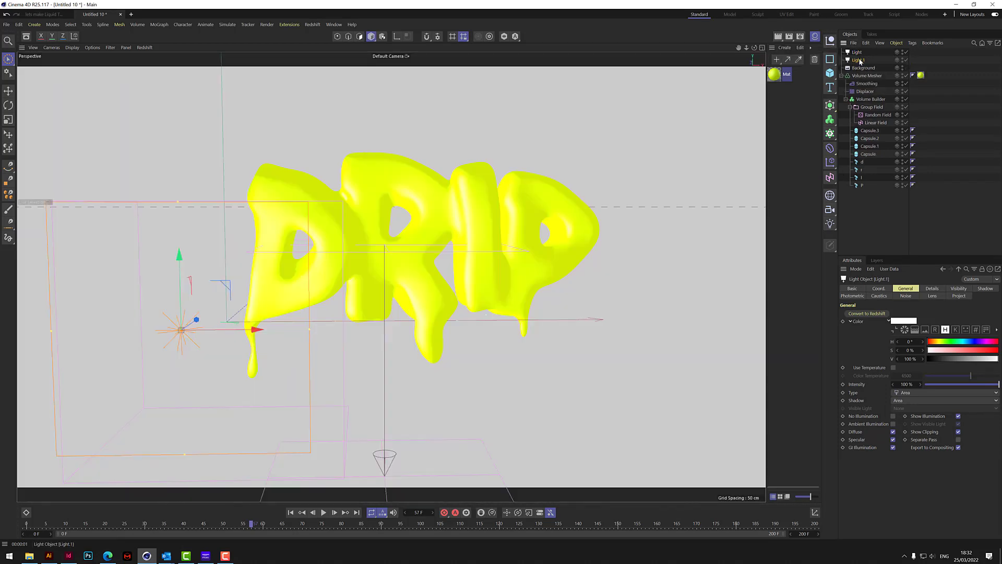
pyautogui.moveTo(255, 327); pyautogui.dragTo(752, 312)
pyautogui.moveTo(650, 317); pyautogui.dragTo(681, 330)
pyautogui.moveTo(716, 269); pyautogui.dragTo(717, 221)
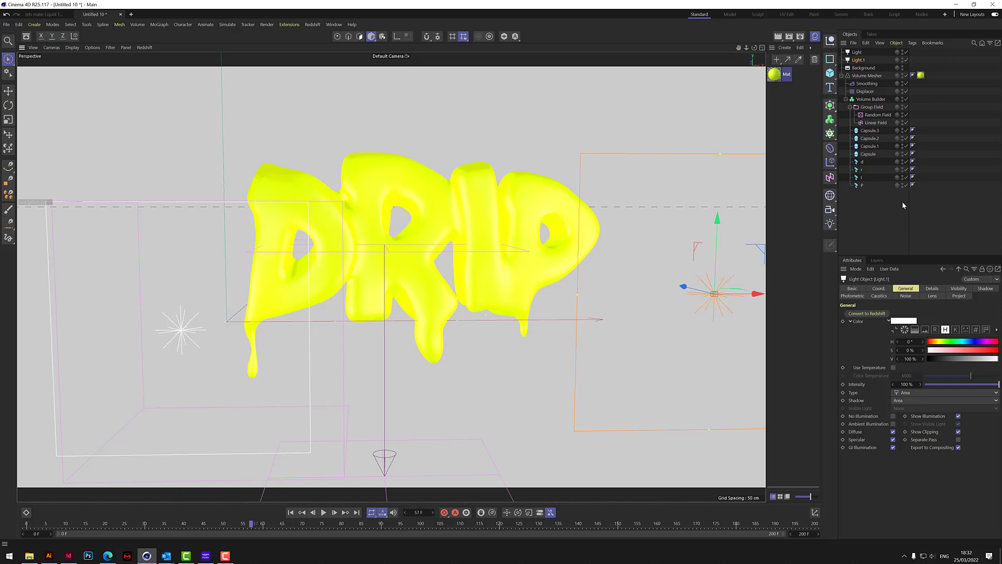
# Add Light and Light.1 to Mat's subsurface scattering shader lights and render DRIP on black.
pyautogui.doubleClick(921, 77)
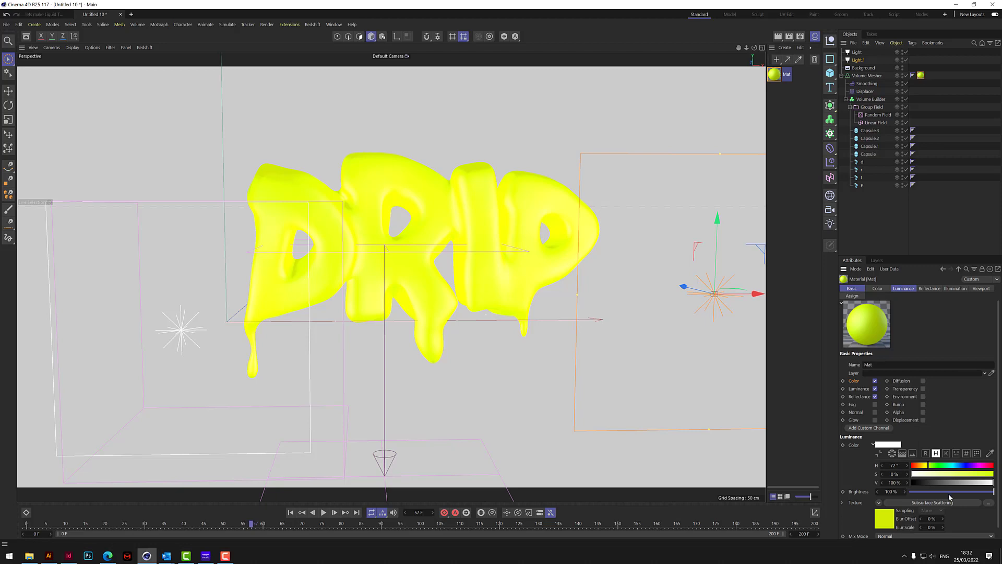
pyautogui.click(943, 504)
pyautogui.click(960, 288)
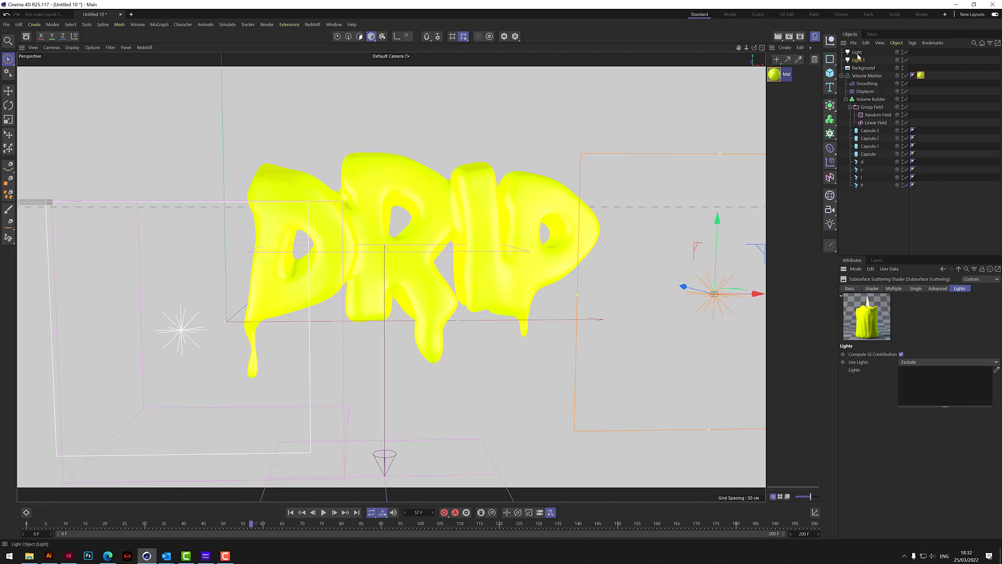
pyautogui.moveTo(857, 52); pyautogui.dragTo(921, 384)
pyautogui.moveTo(860, 63); pyautogui.dragTo(916, 373)
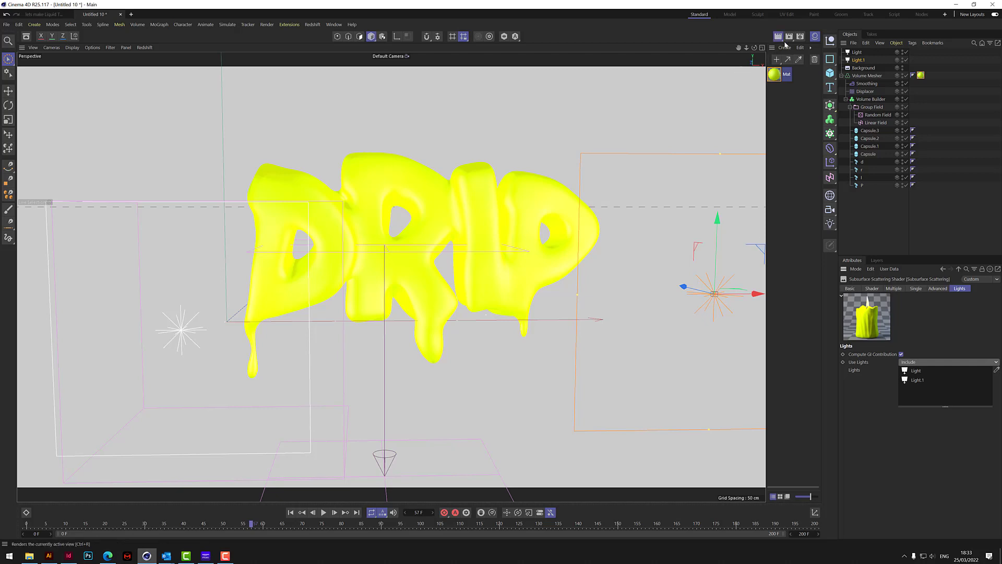
pyautogui.hotkey('ctrl', 'r')
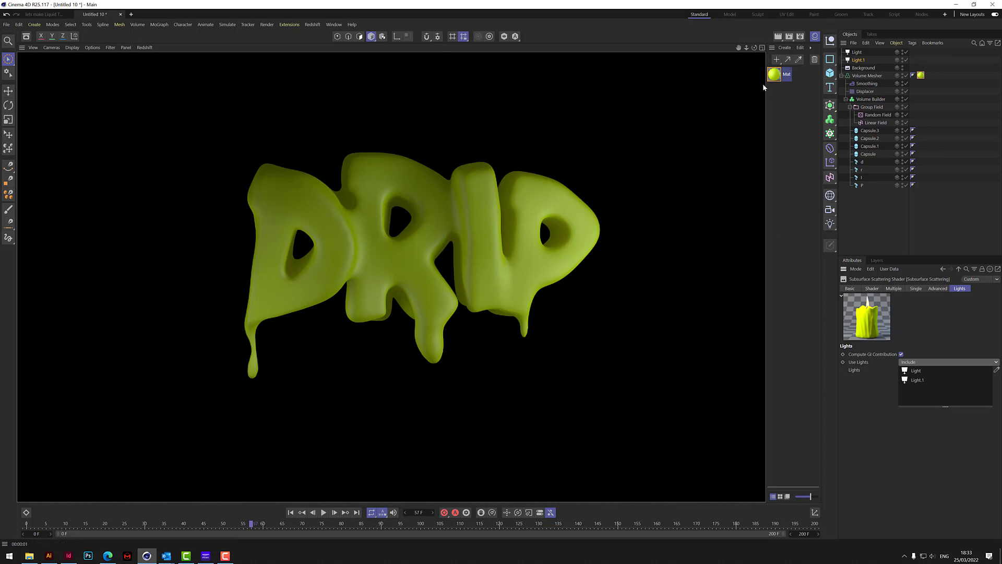
# Switch Mat's Default Specular layer to Beckmann with 2% reflection strength.
pyautogui.doubleClick(777, 76)
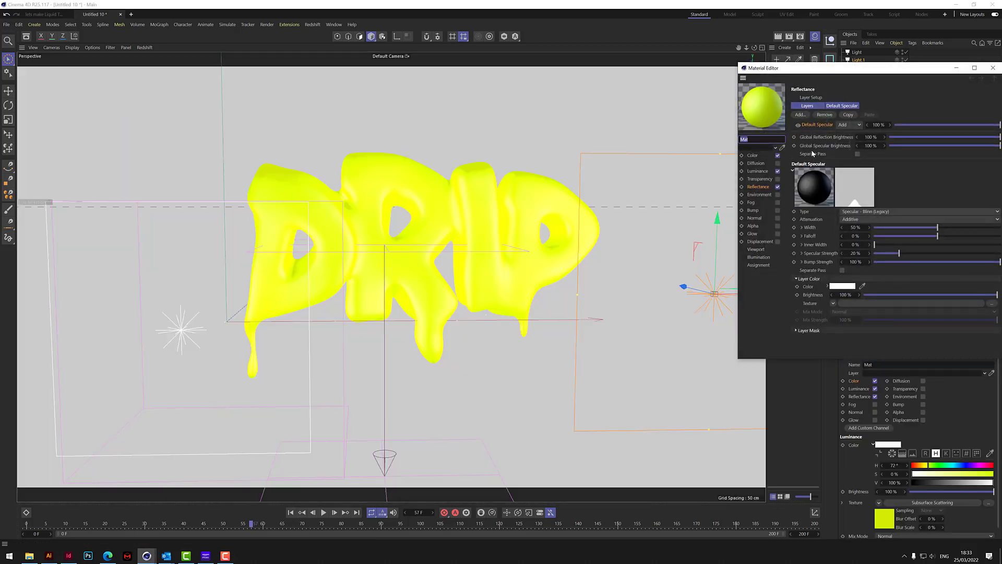
pyautogui.click(761, 189)
pyautogui.click(865, 211)
pyautogui.click(866, 219)
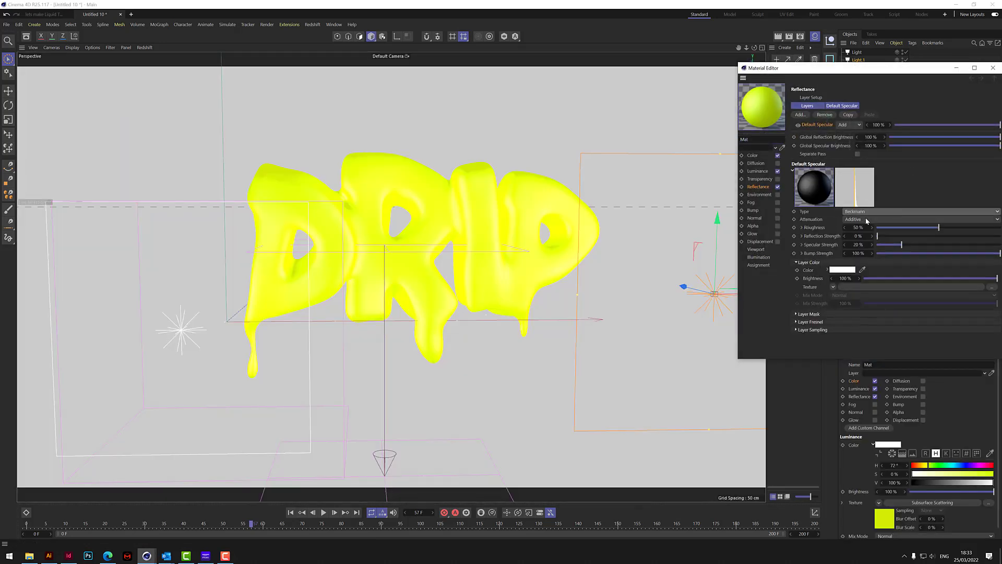
pyautogui.moveTo(878, 236); pyautogui.dragTo(882, 238)
pyautogui.click(881, 245)
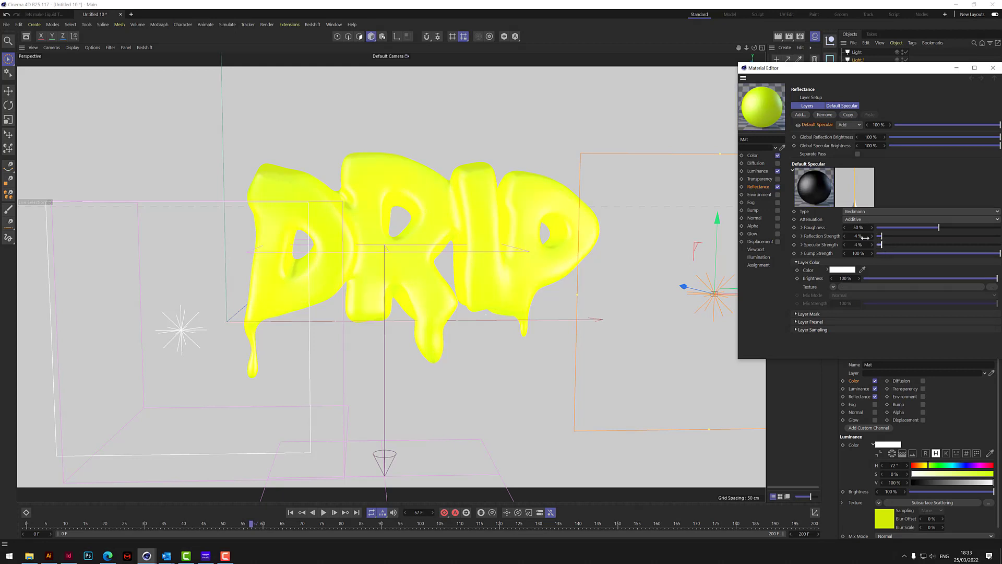
pyautogui.click(859, 236)
pyautogui.write('2')
# Render a shine preview, then set bump strength to 20% and specular strength to 2%.
pyautogui.moveTo(868, 244); pyautogui.dragTo(881, 243)
pyautogui.click(778, 37)
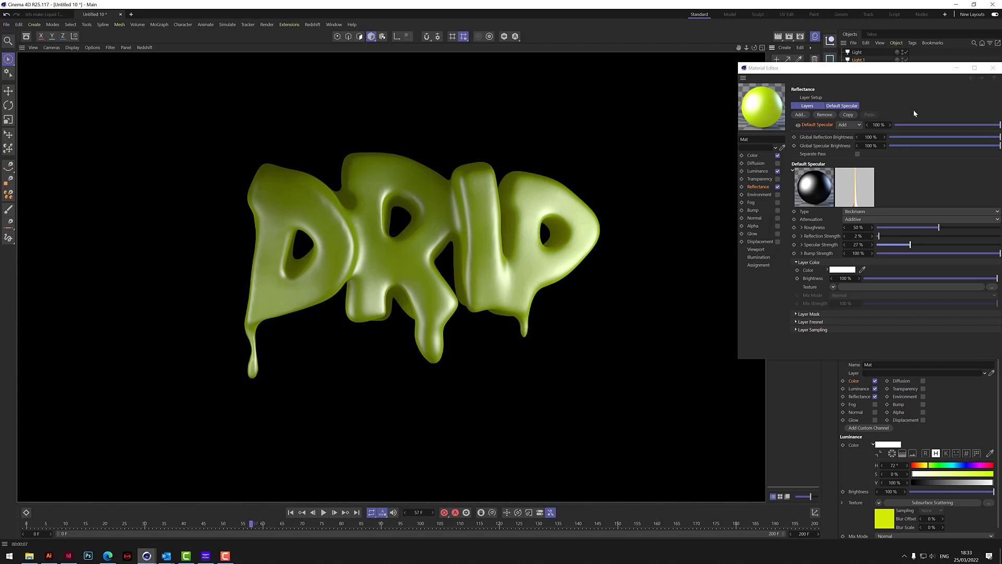
pyautogui.click(902, 254)
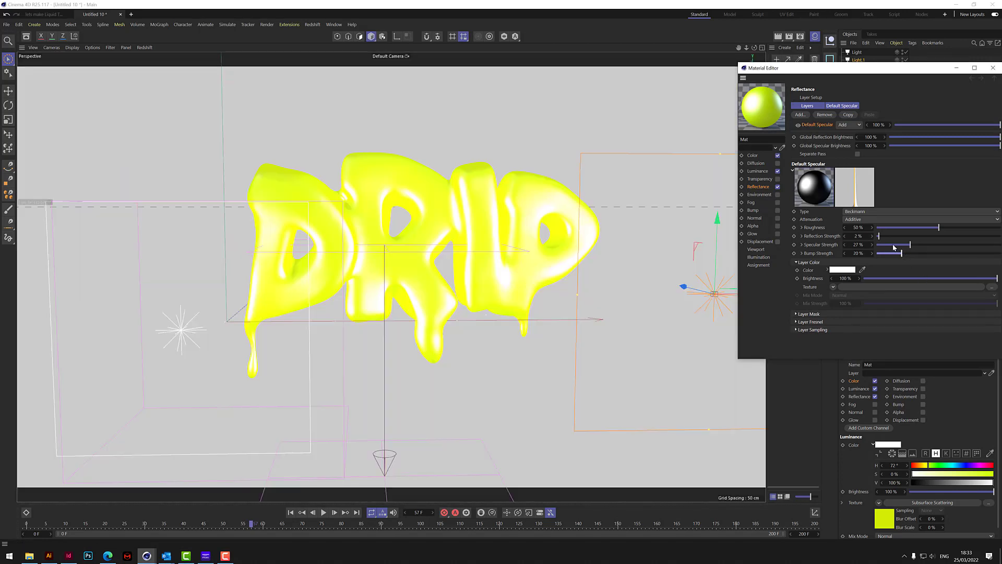
pyautogui.doubleClick(858, 244)
pyautogui.click(927, 244)
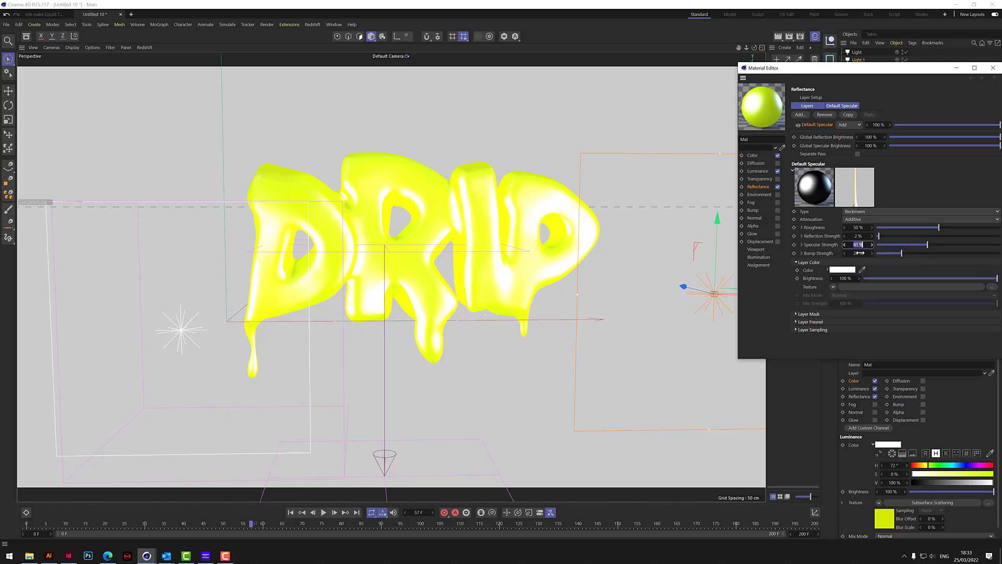
pyautogui.write('2')
pyautogui.doubleClick(859, 228)
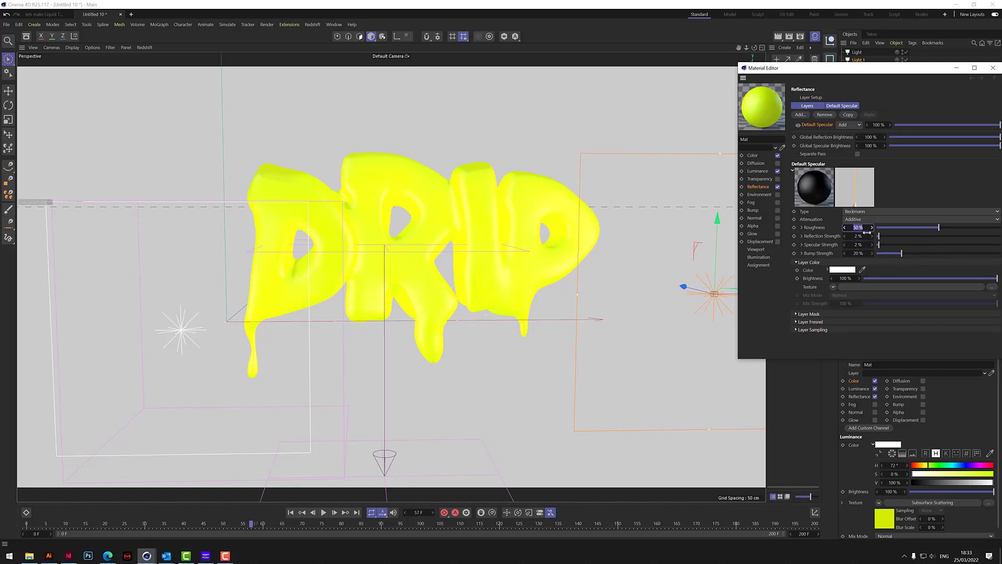
# Set roughness to 20 and render the view to preview the DRIP letters.
pyautogui.write('20')
pyautogui.click(777, 39)
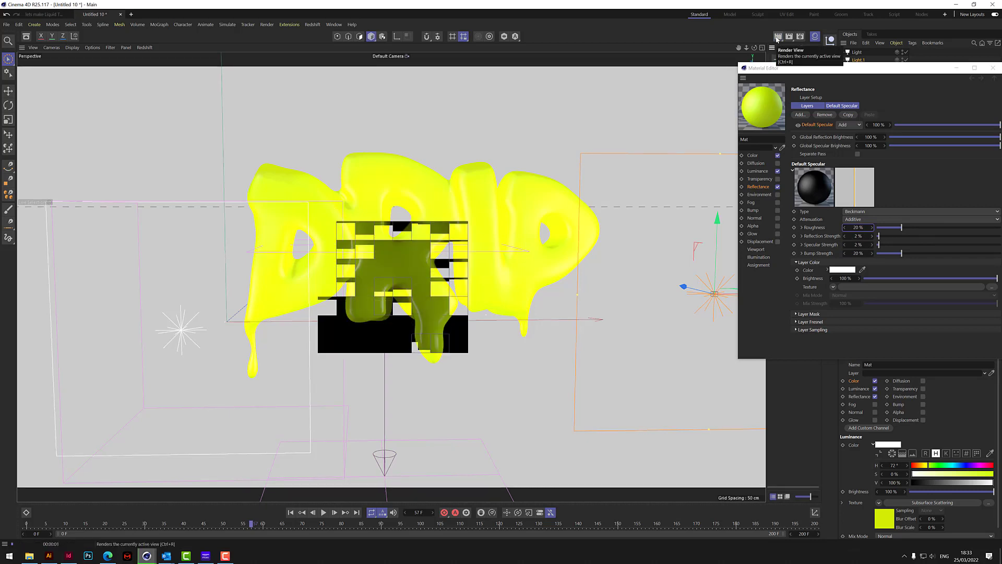